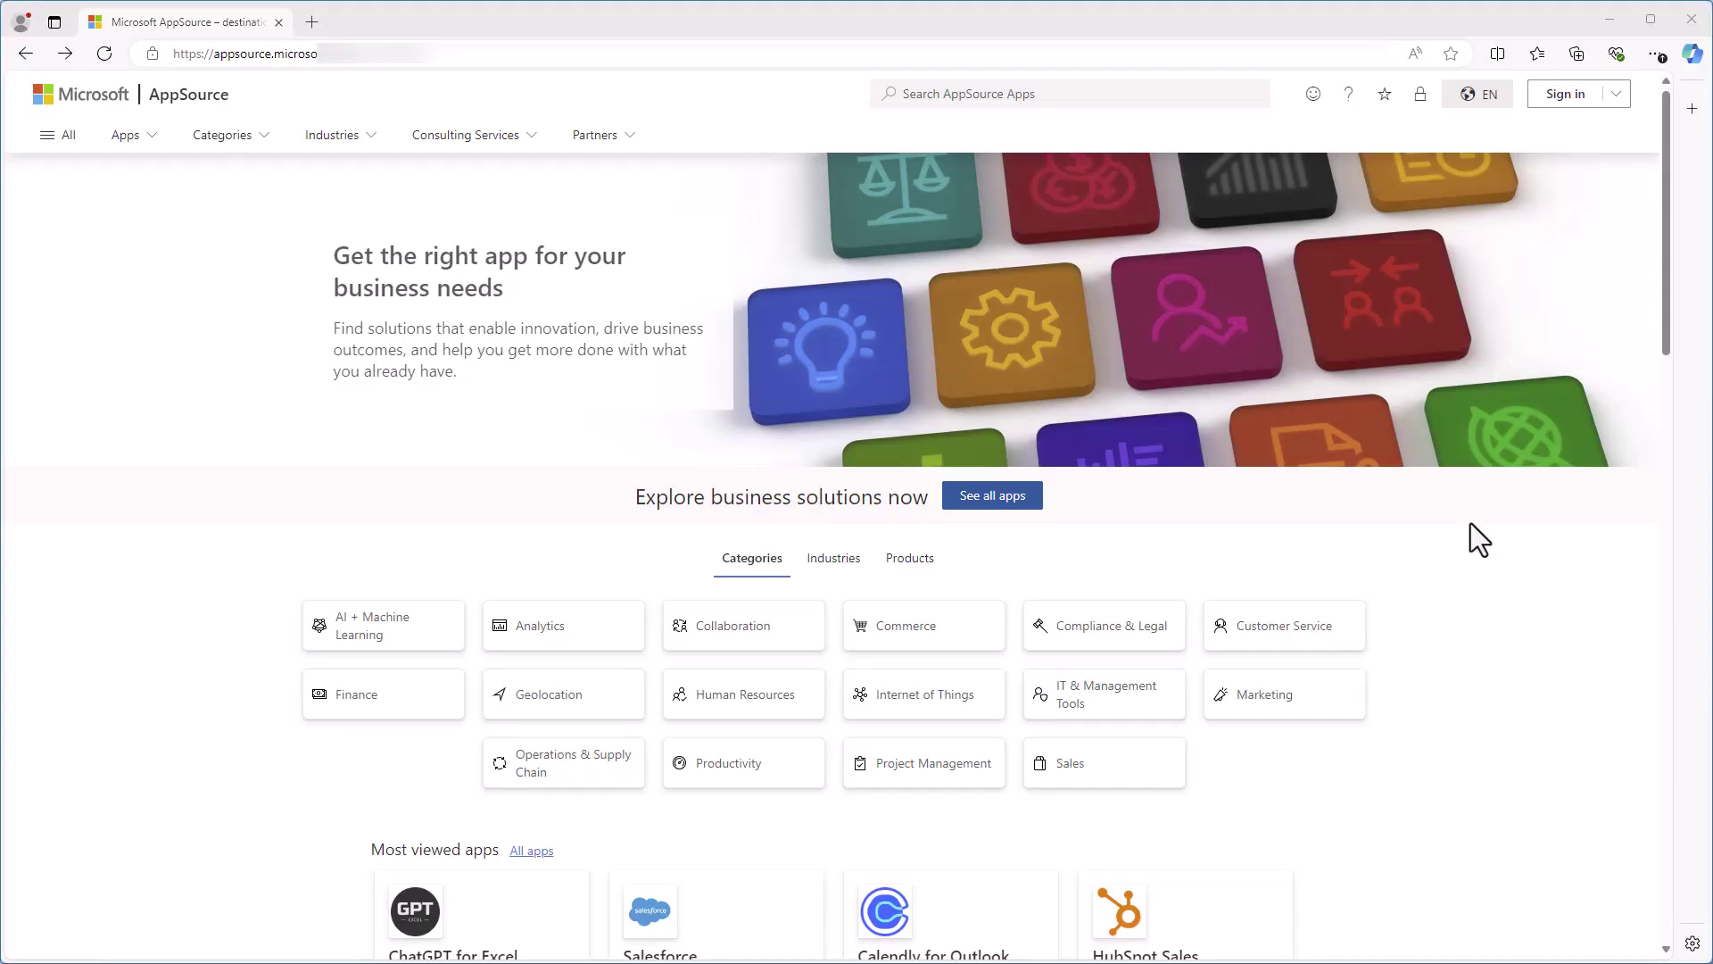
# - Search the catalogue for 'shared email templates' and open the Shared Email Templates listing
pyautogui.click(955, 100)
pyautogui.write('share')
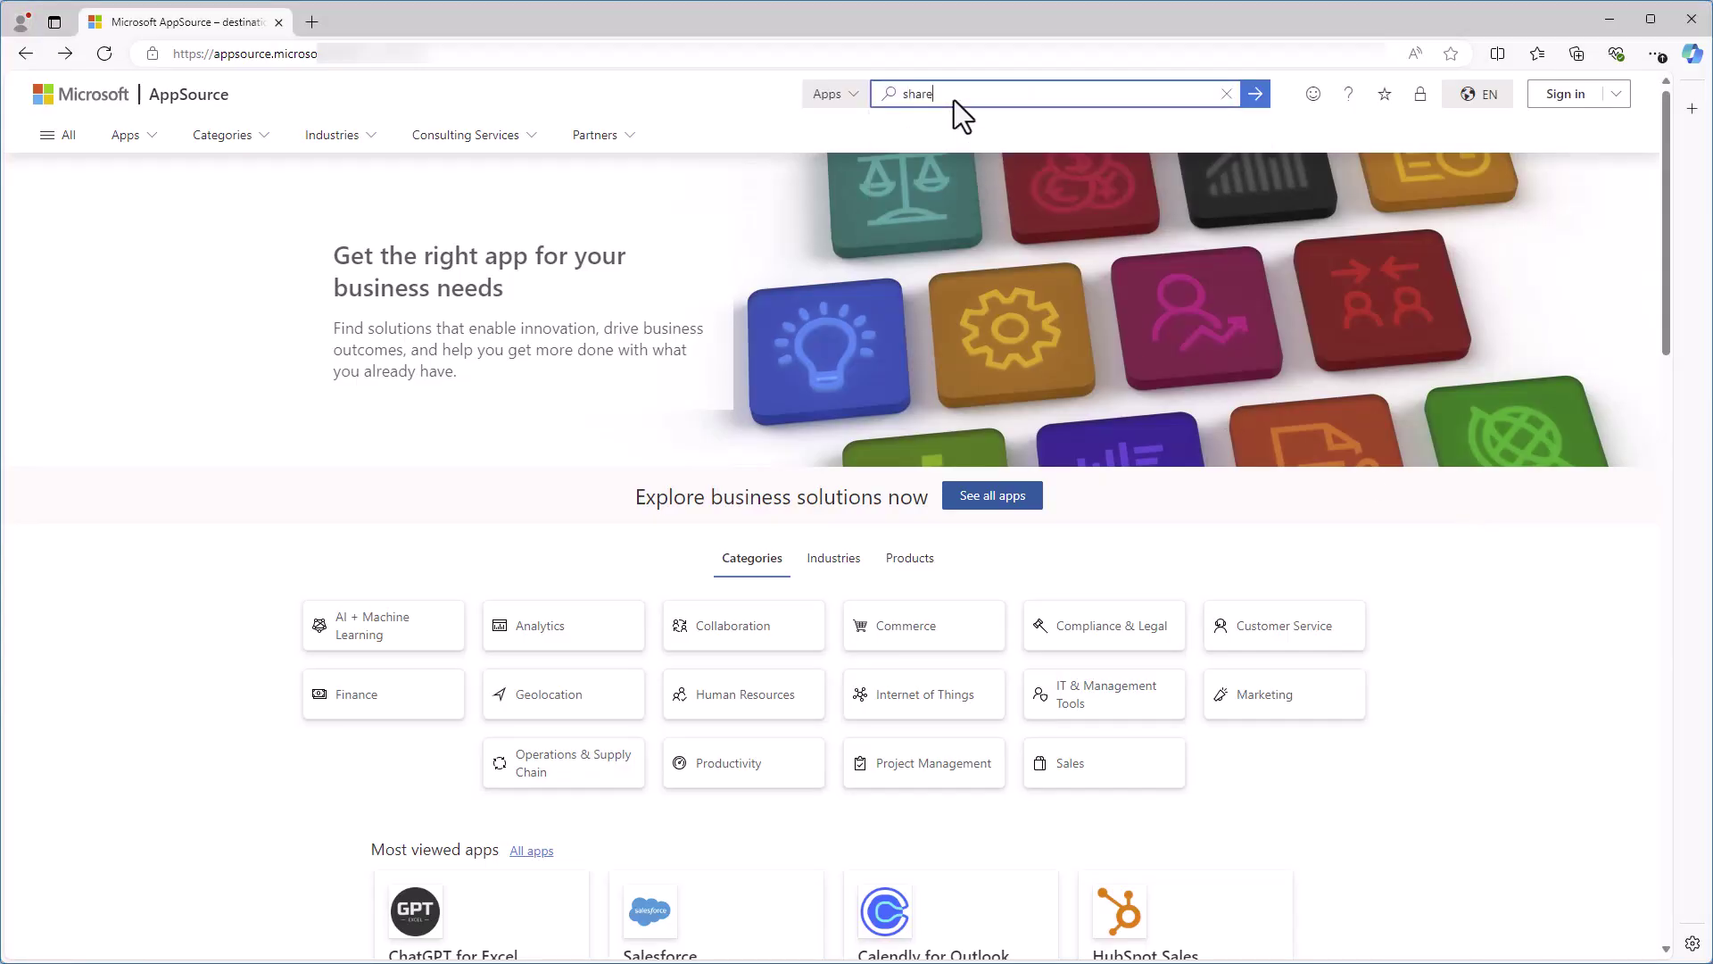
pyautogui.write('d email templates')
pyautogui.press('Return')
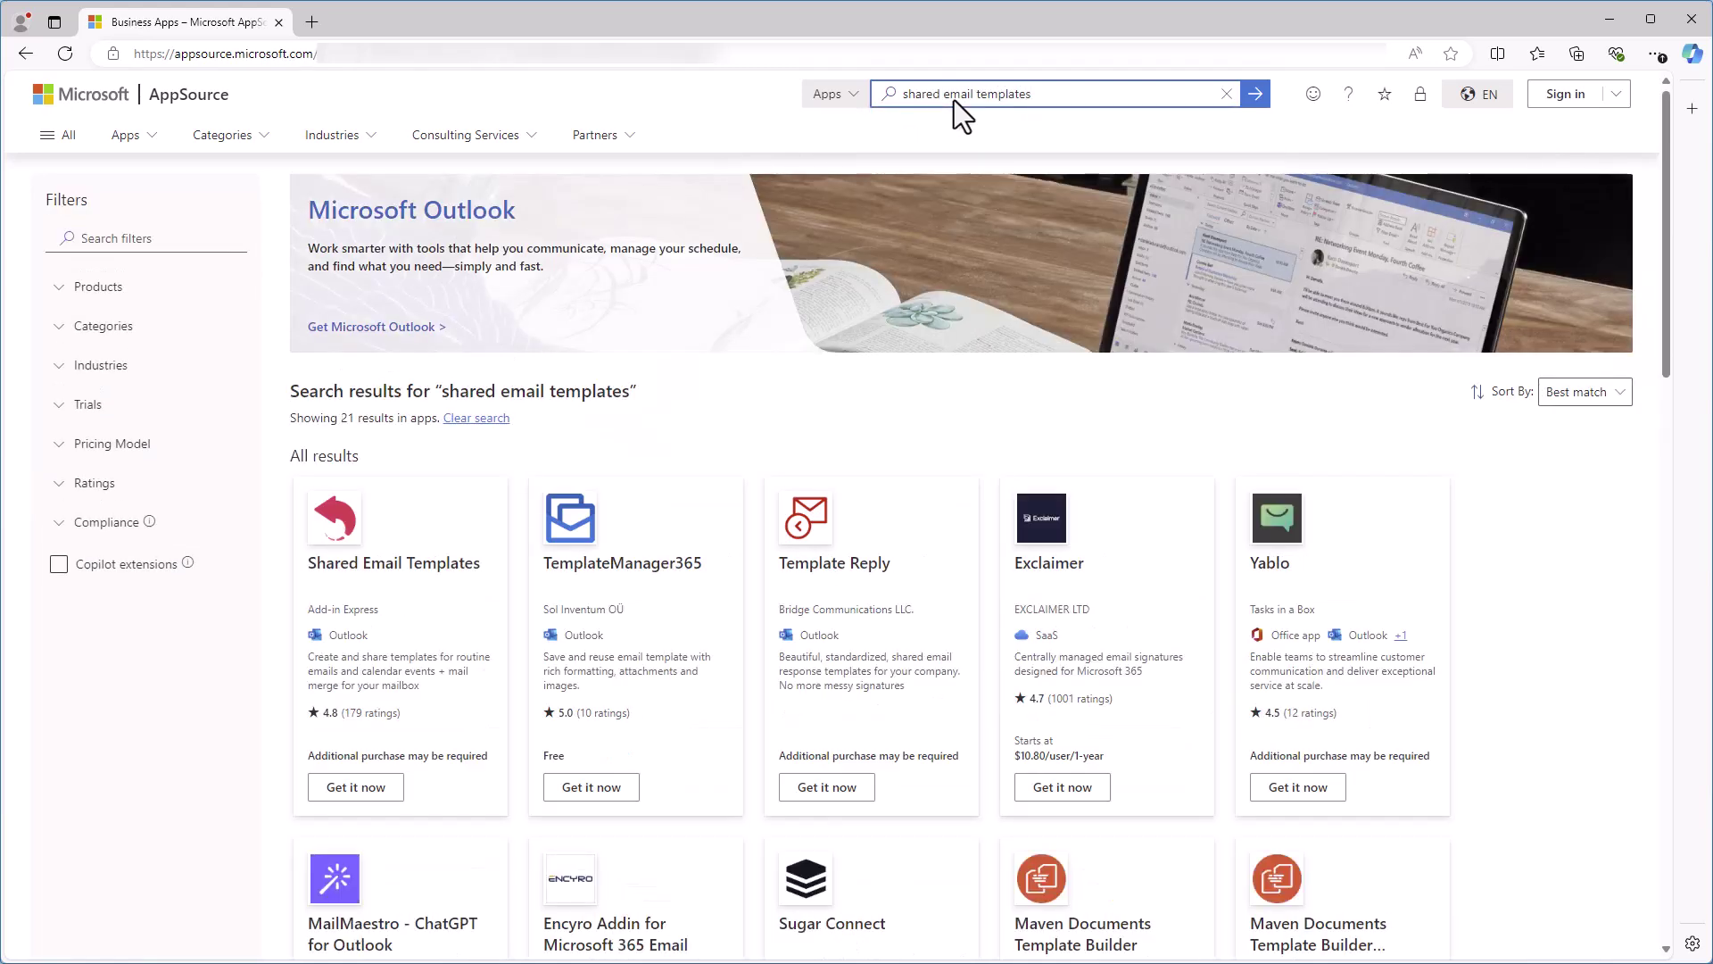
pyautogui.click(414, 603)
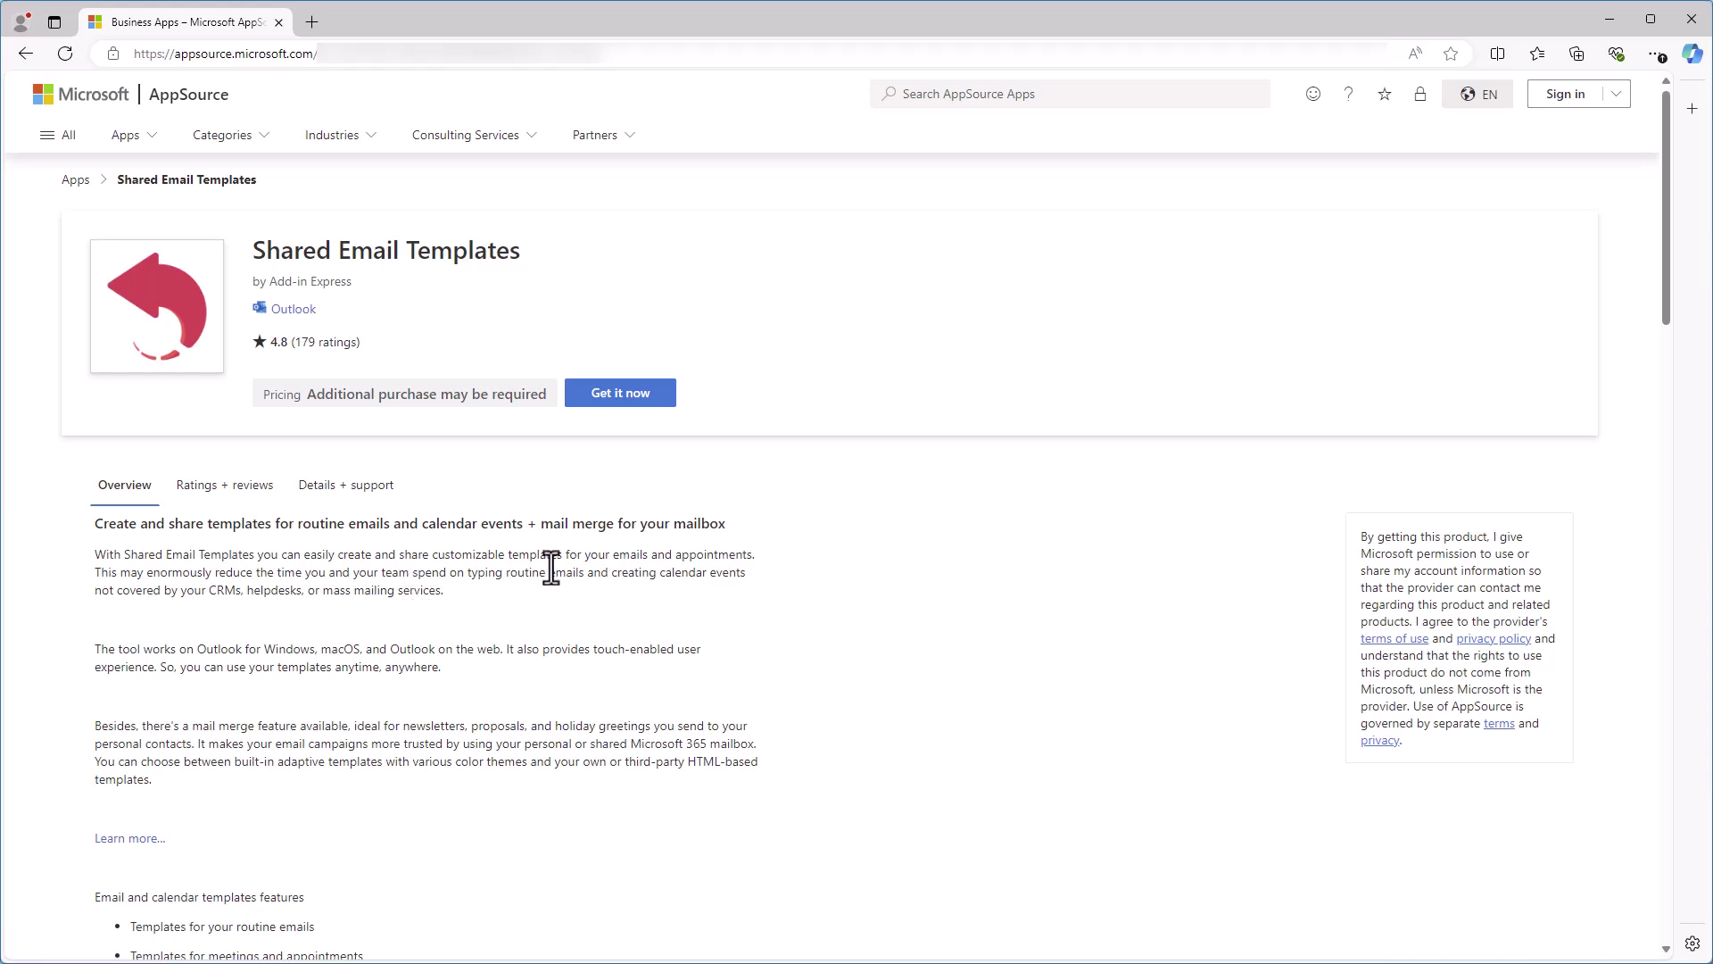
# - Get the add-in, signing in with the work account and confirming the details
pyautogui.click(640, 400)
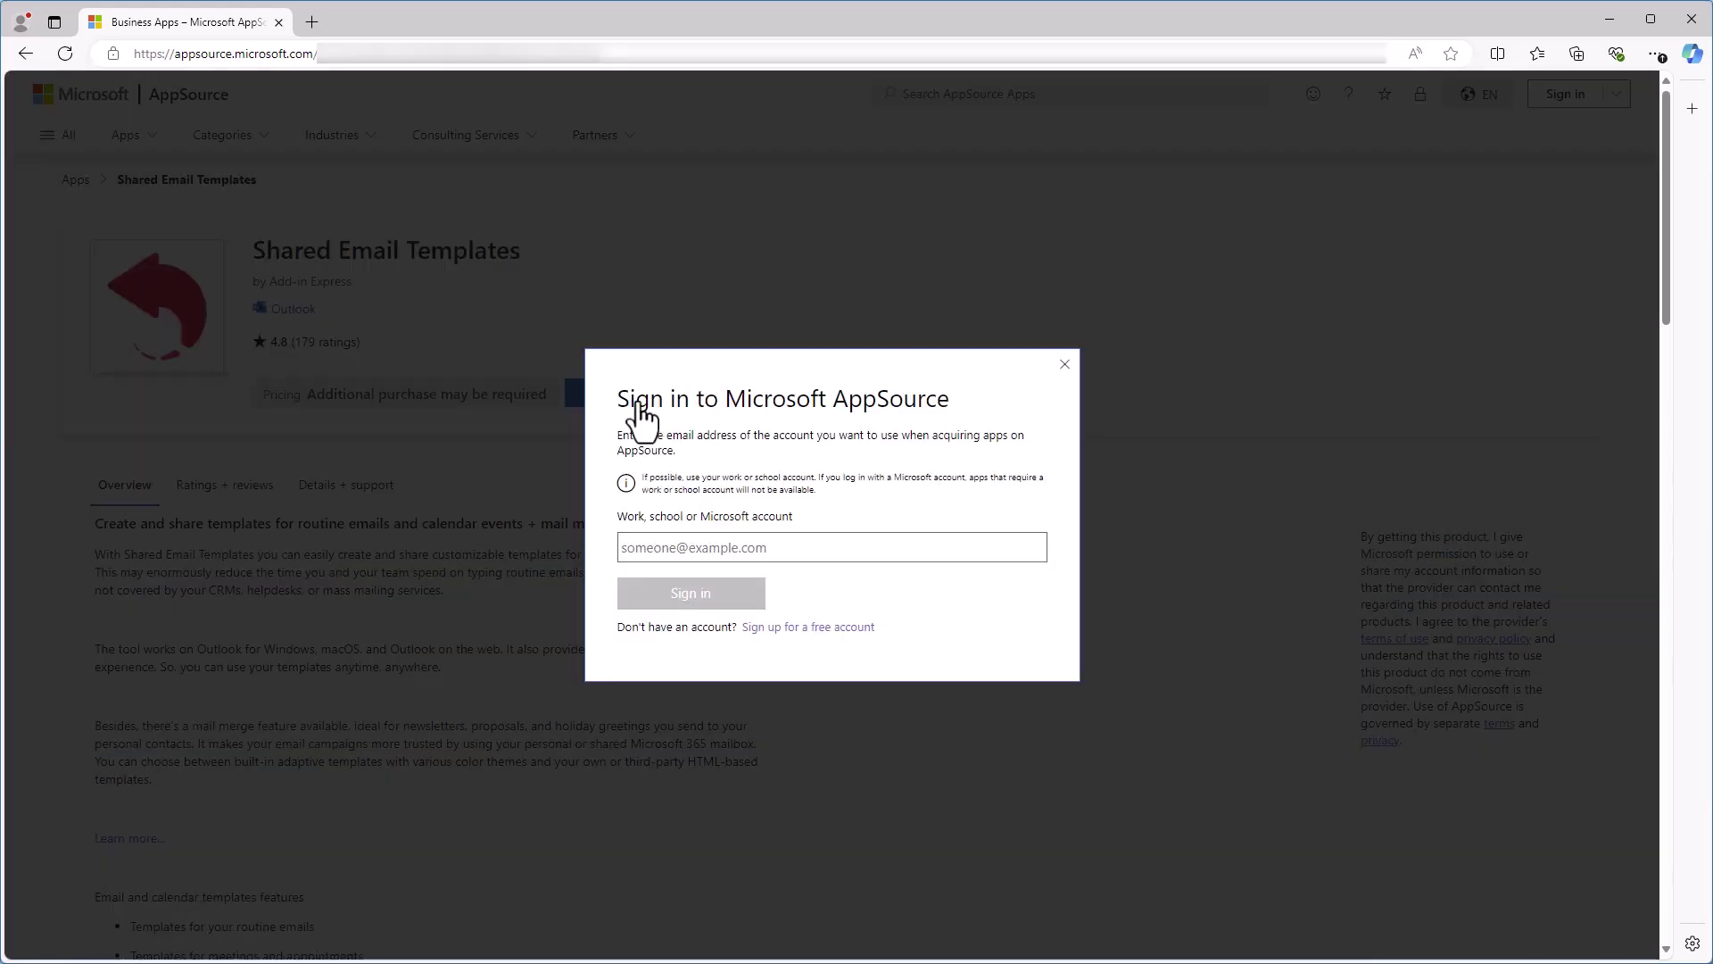
pyautogui.click(700, 547)
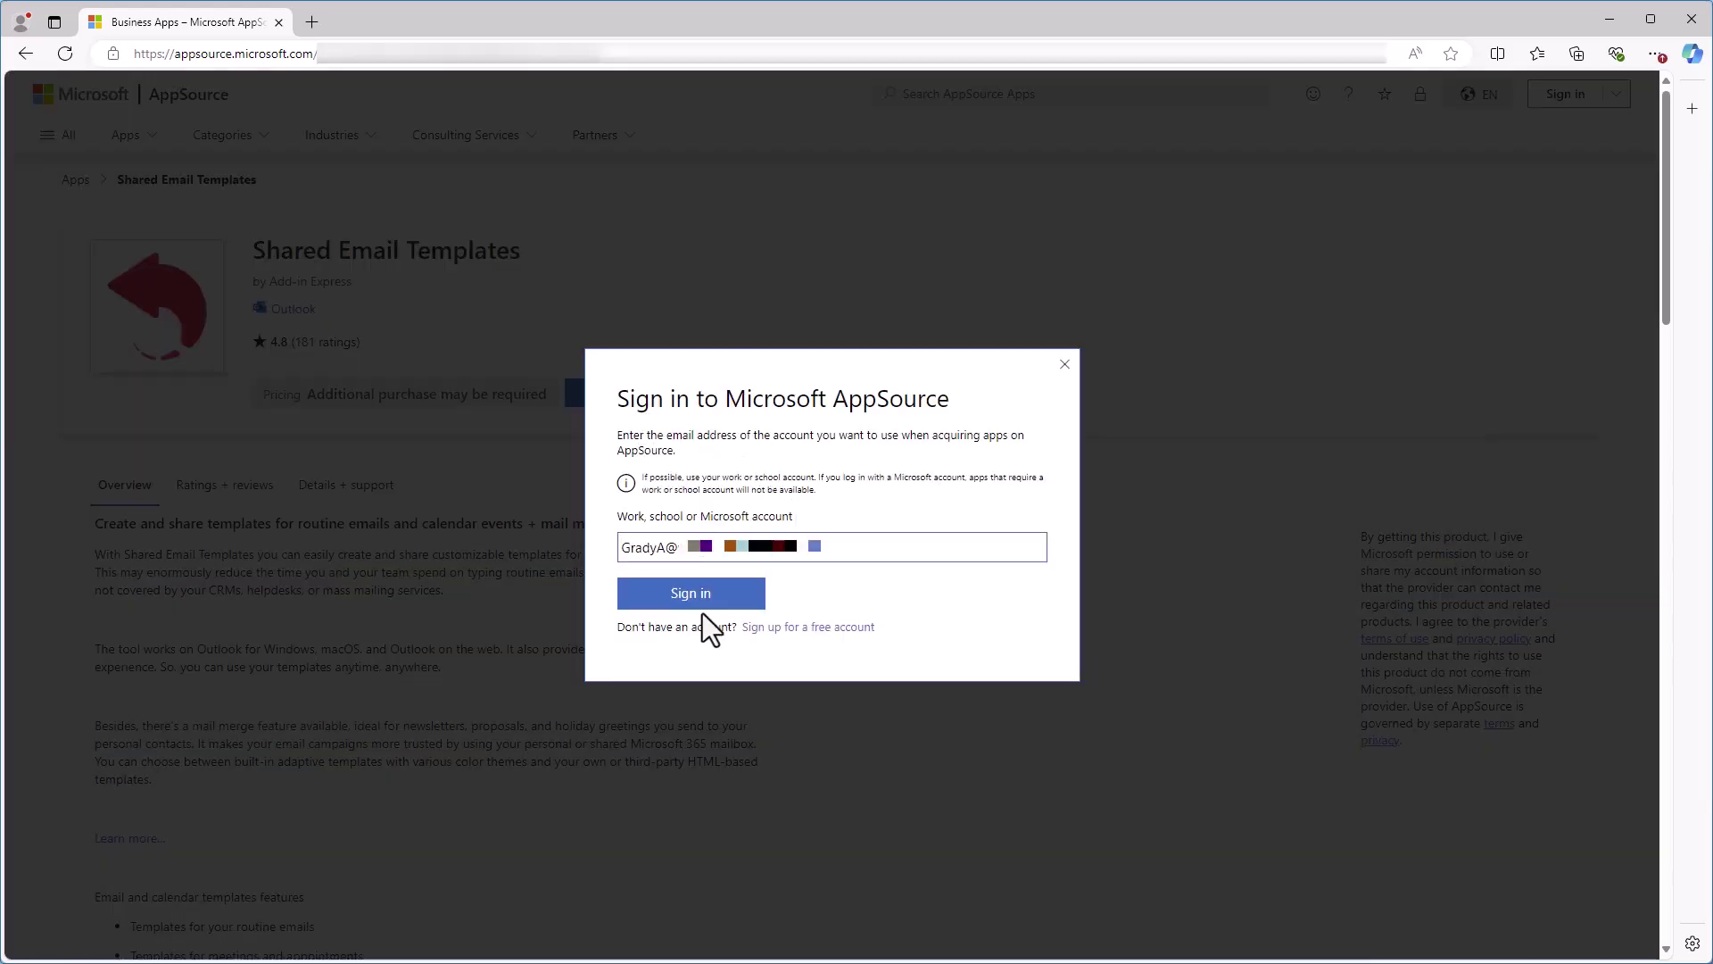
pyautogui.click(705, 612)
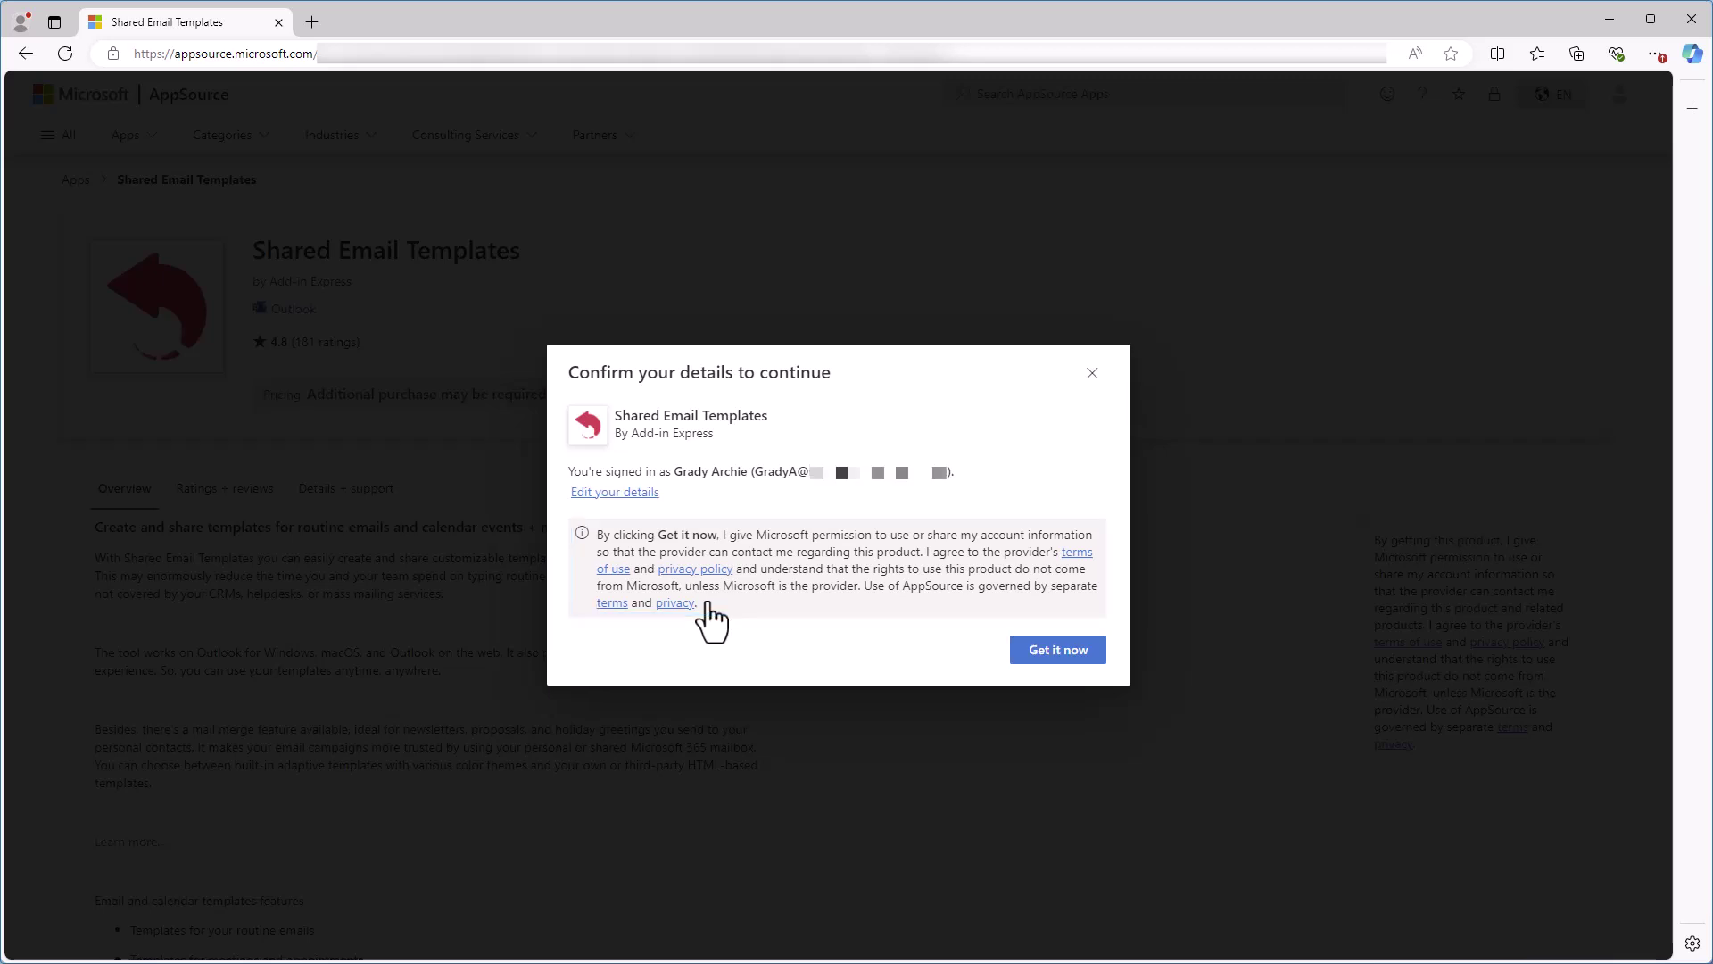
pyautogui.click(1040, 659)
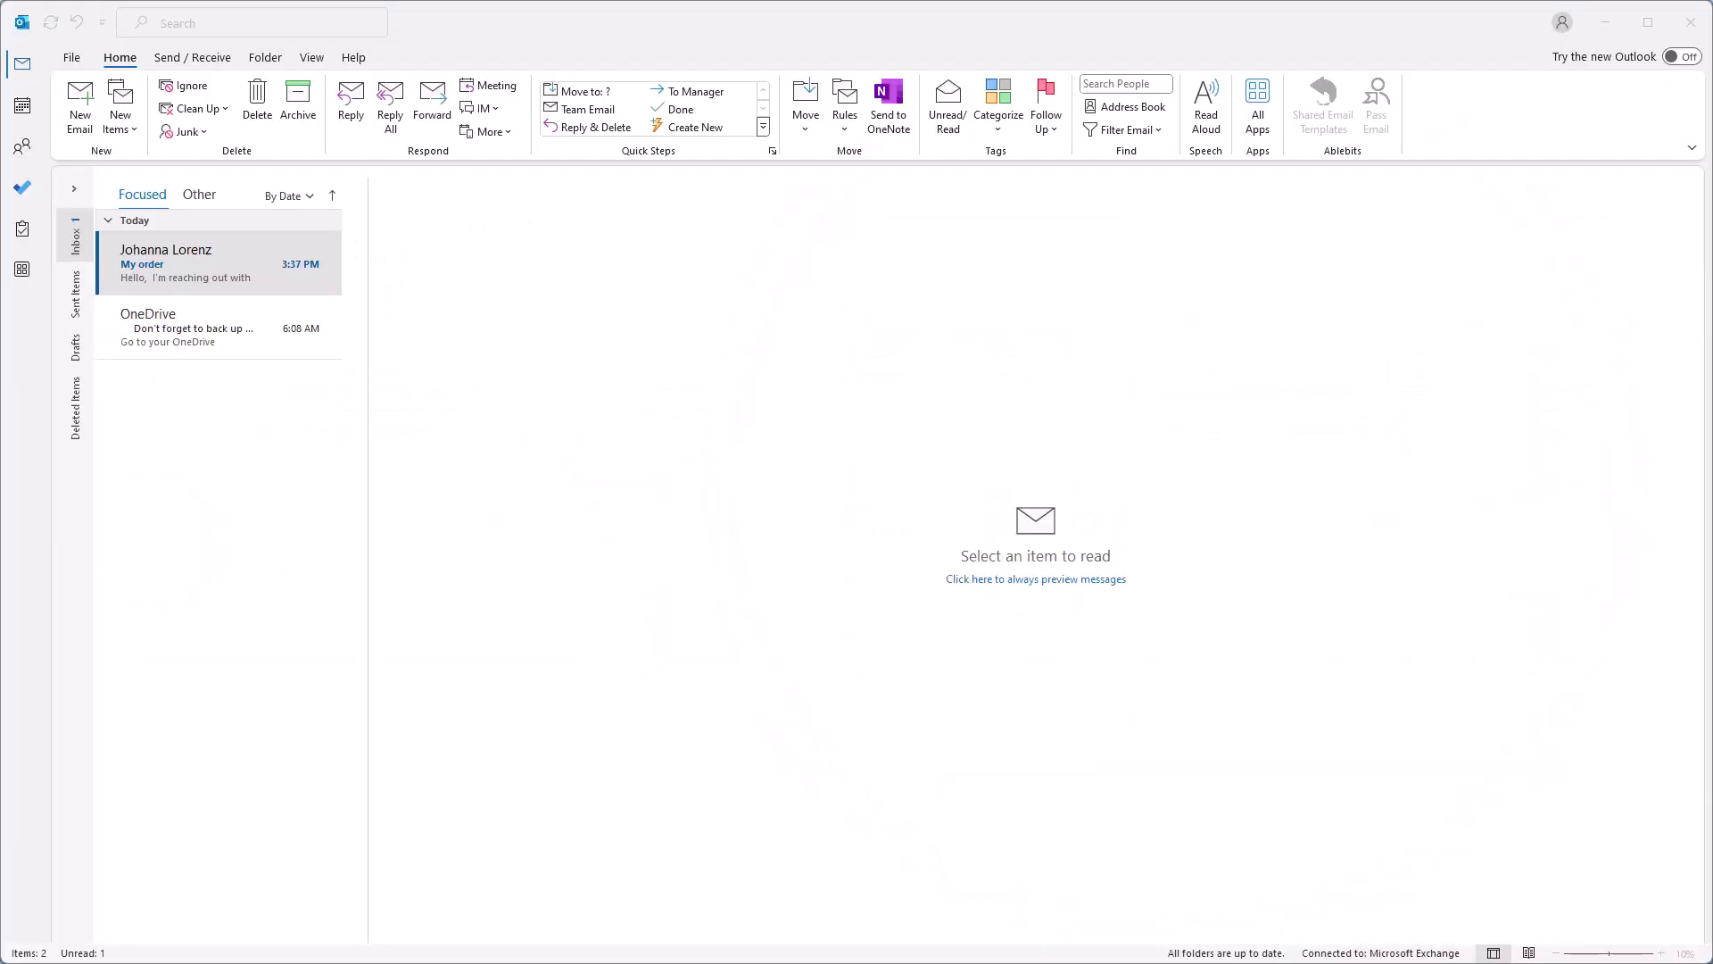
# - Open the My order message and pin the Shared Email Templates add-in pane beside it
pyautogui.click(232, 259)
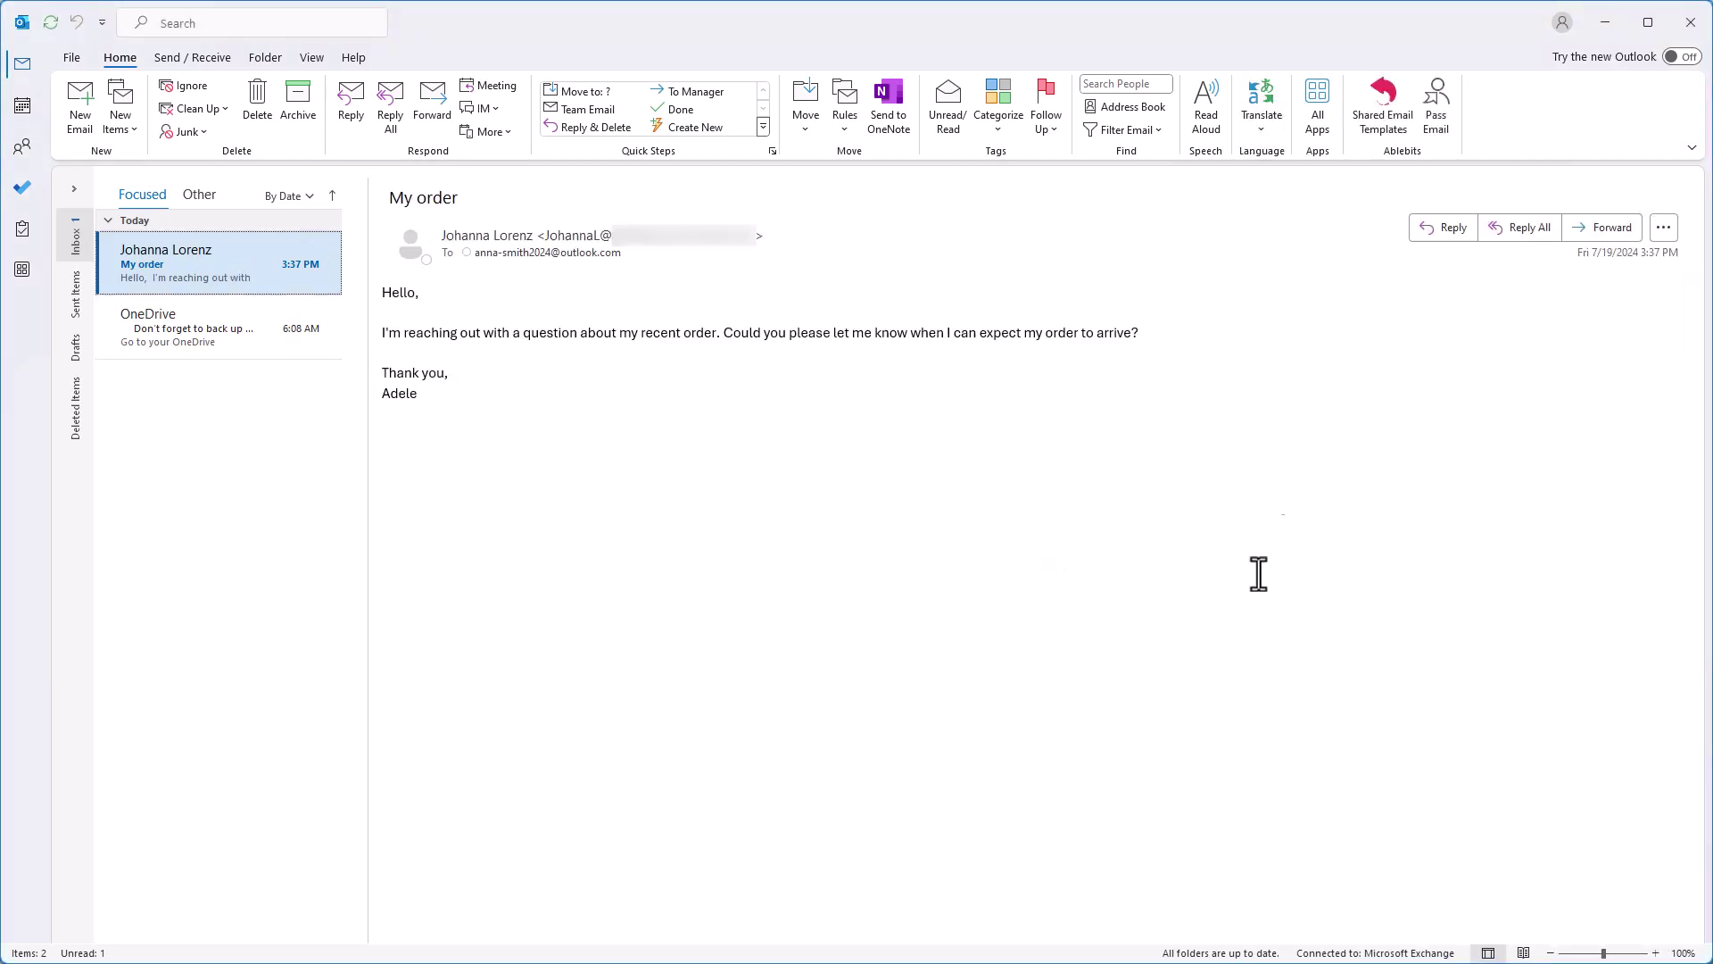
pyautogui.click(1367, 118)
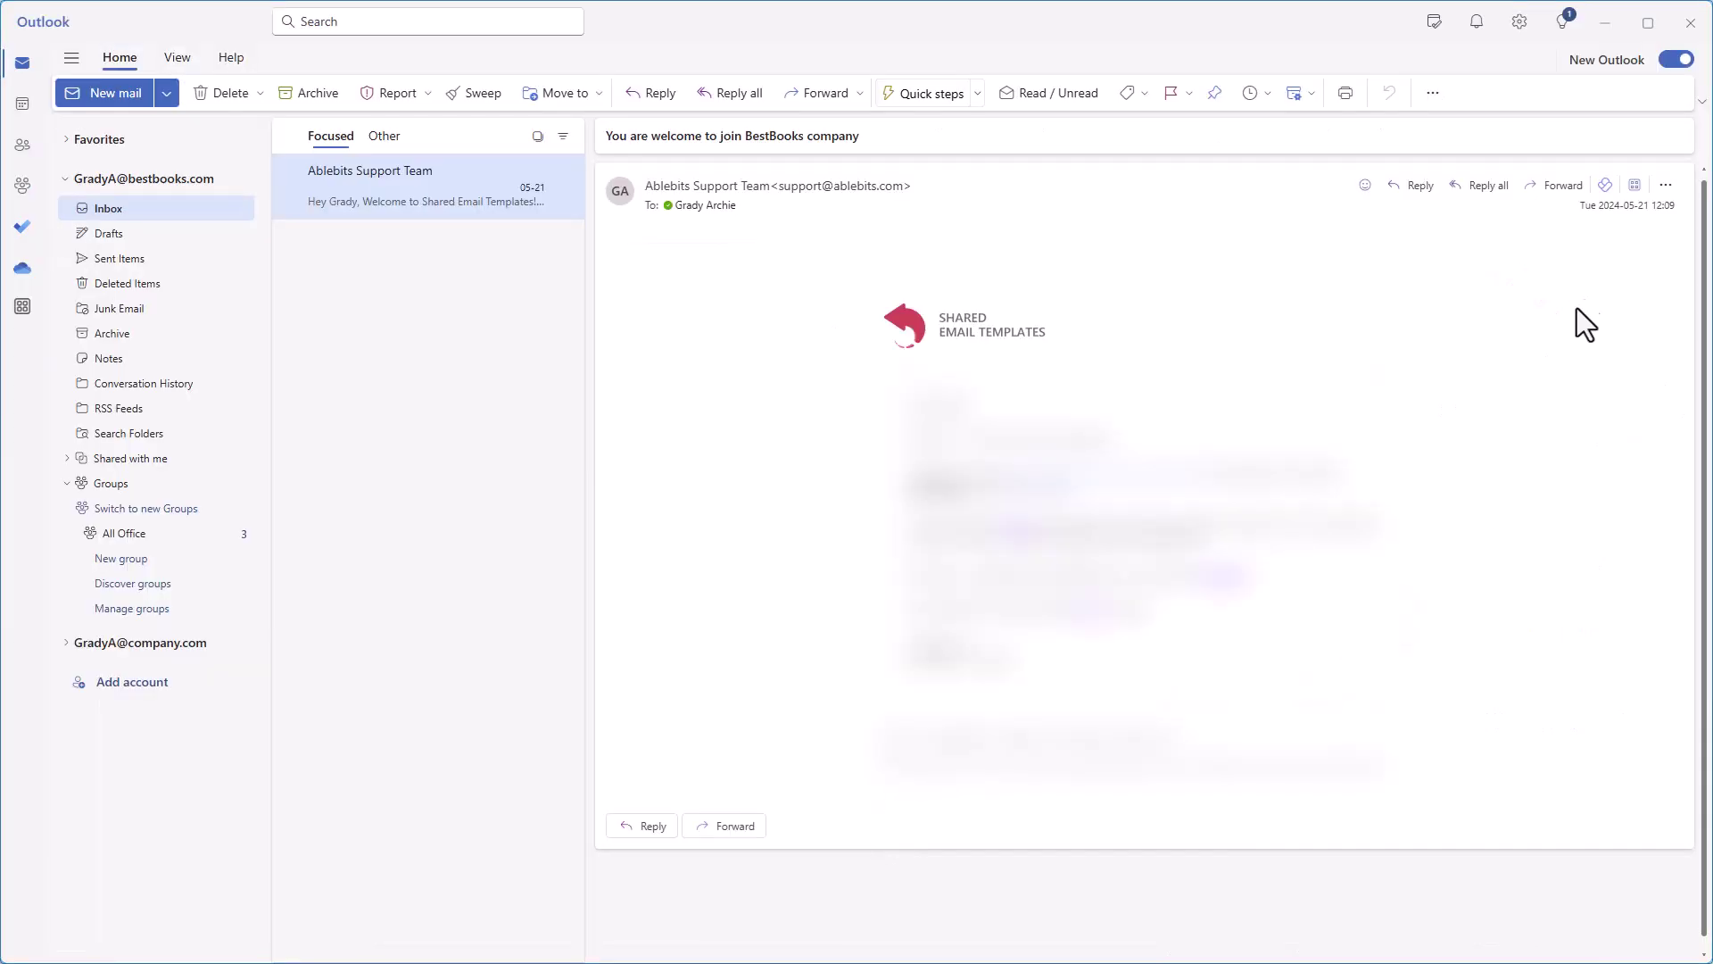
pyautogui.click(1634, 185)
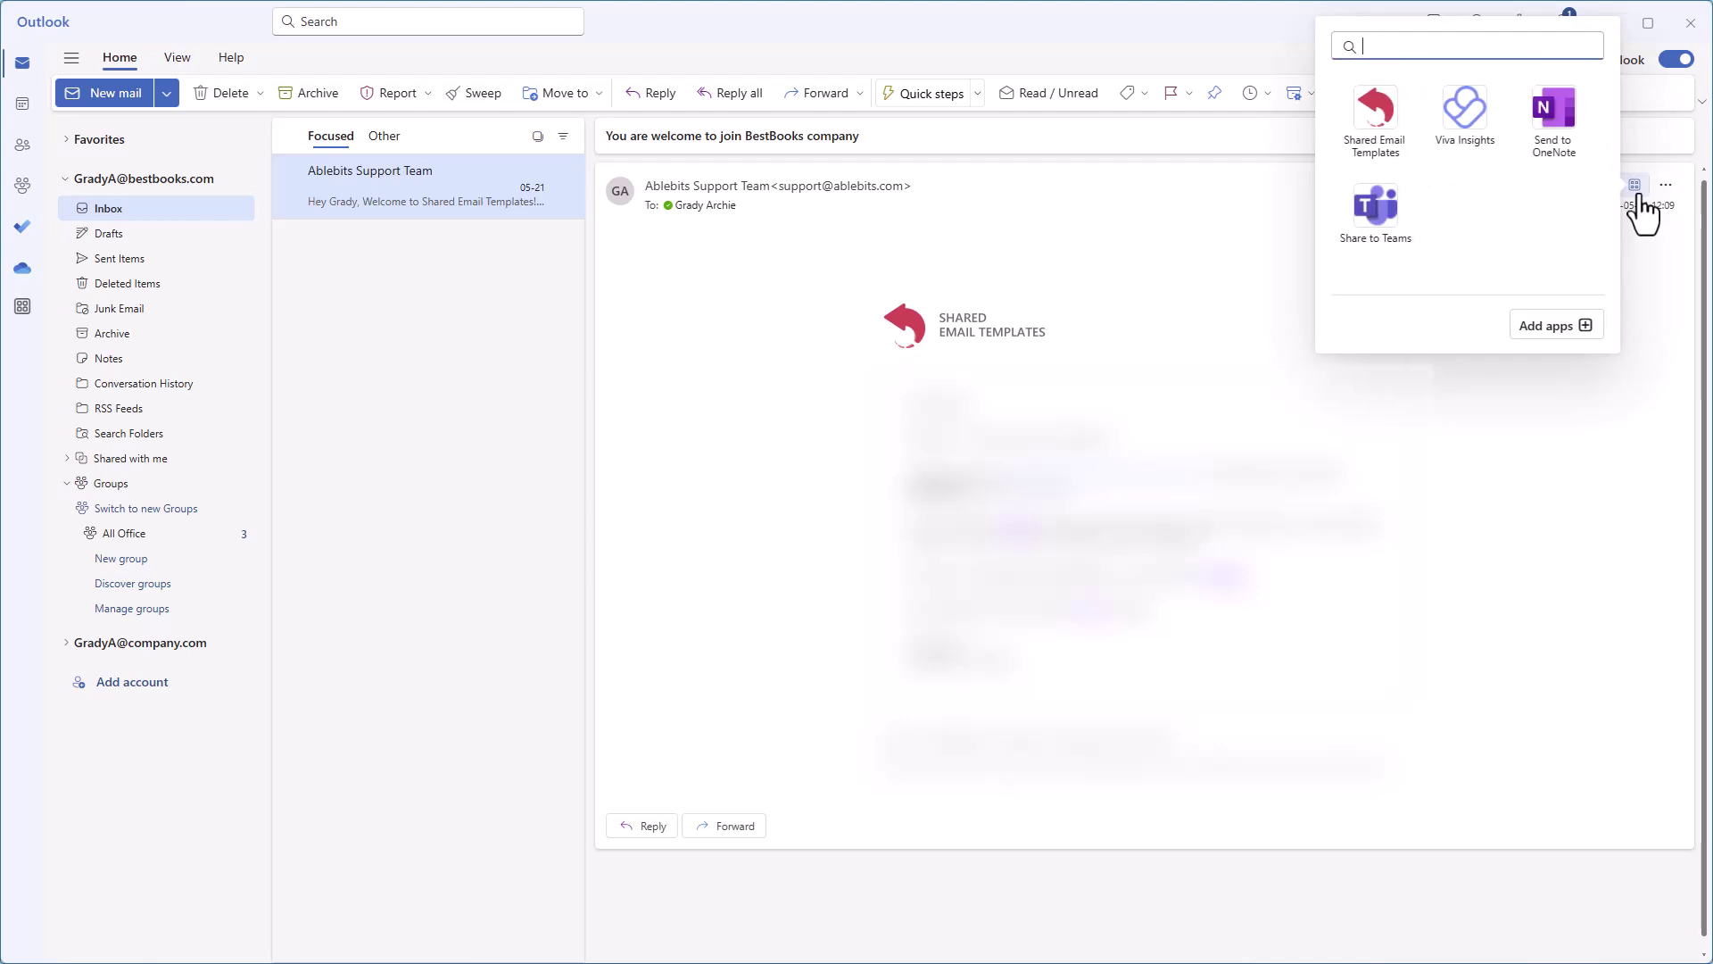
pyautogui.click(1372, 143)
pyautogui.click(1518, 248)
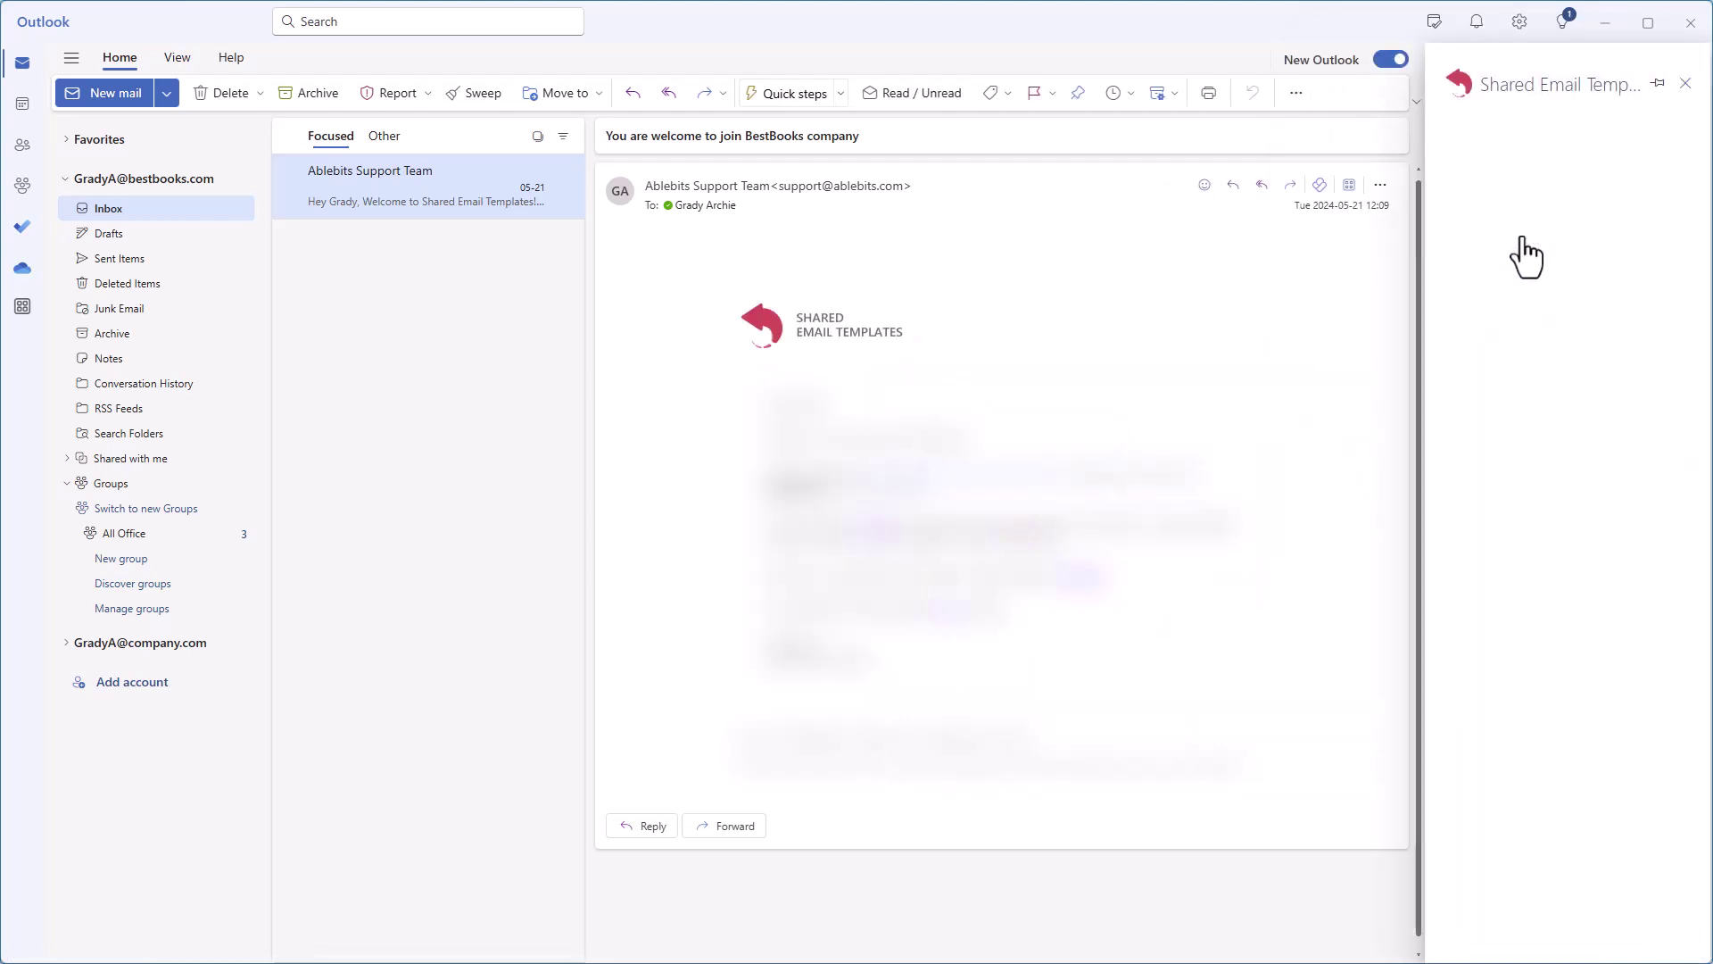
pyautogui.click(1657, 83)
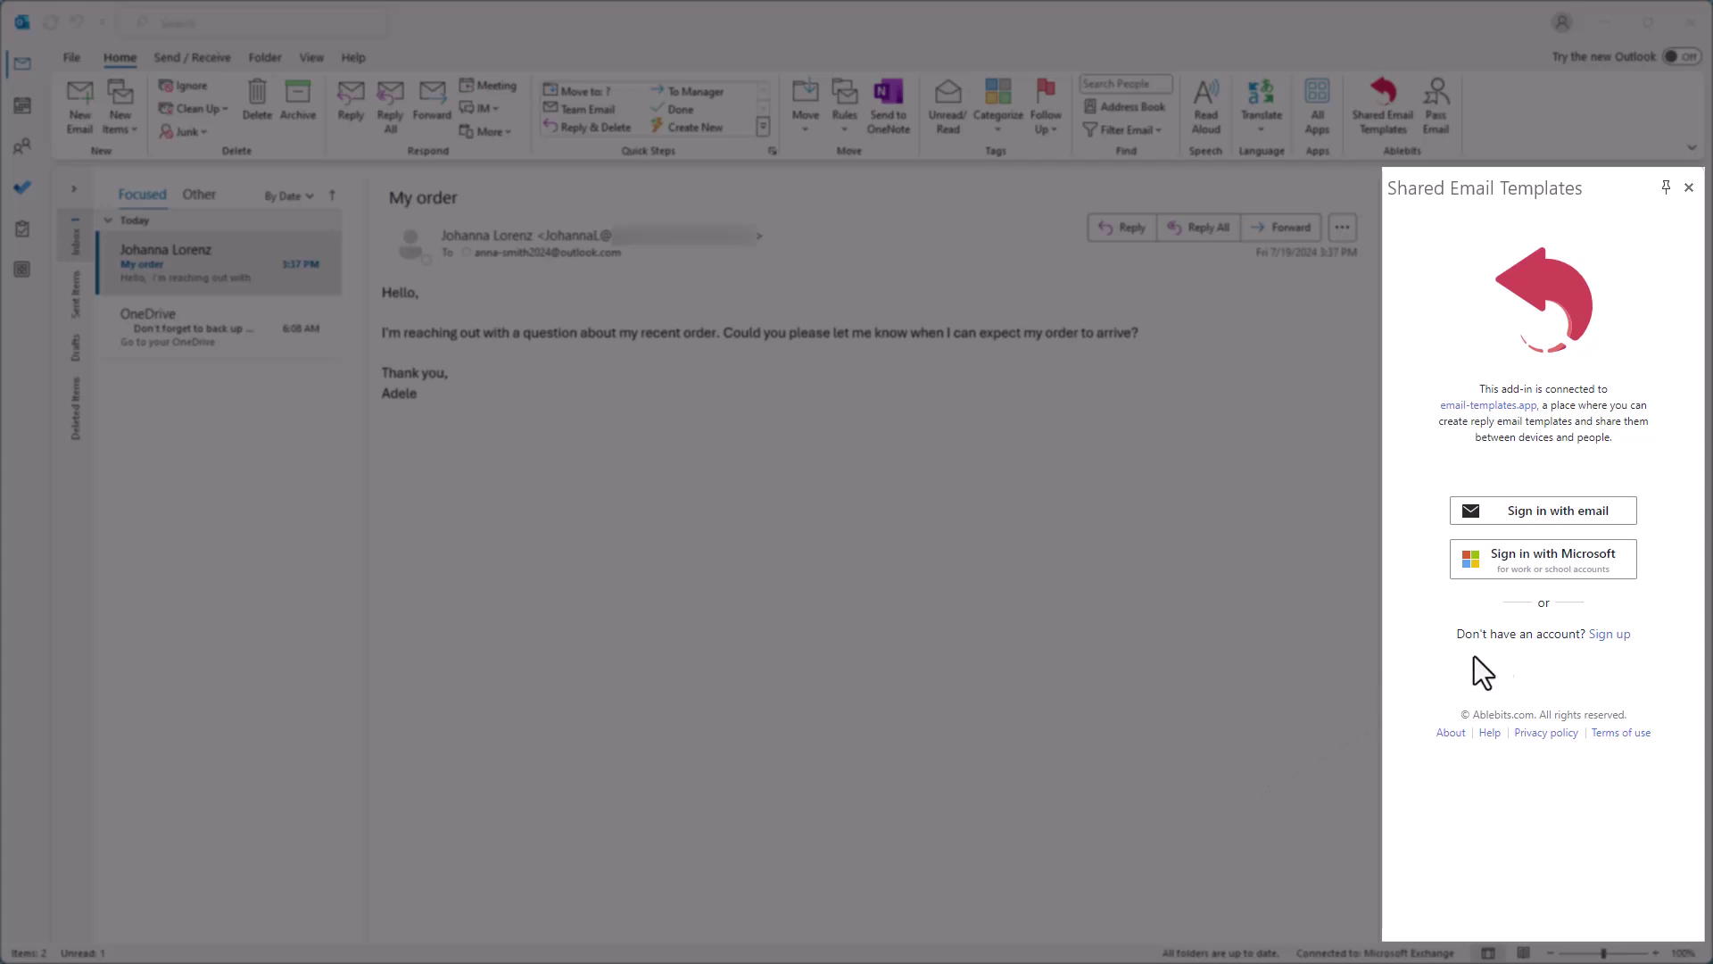
pyautogui.click(1609, 634)
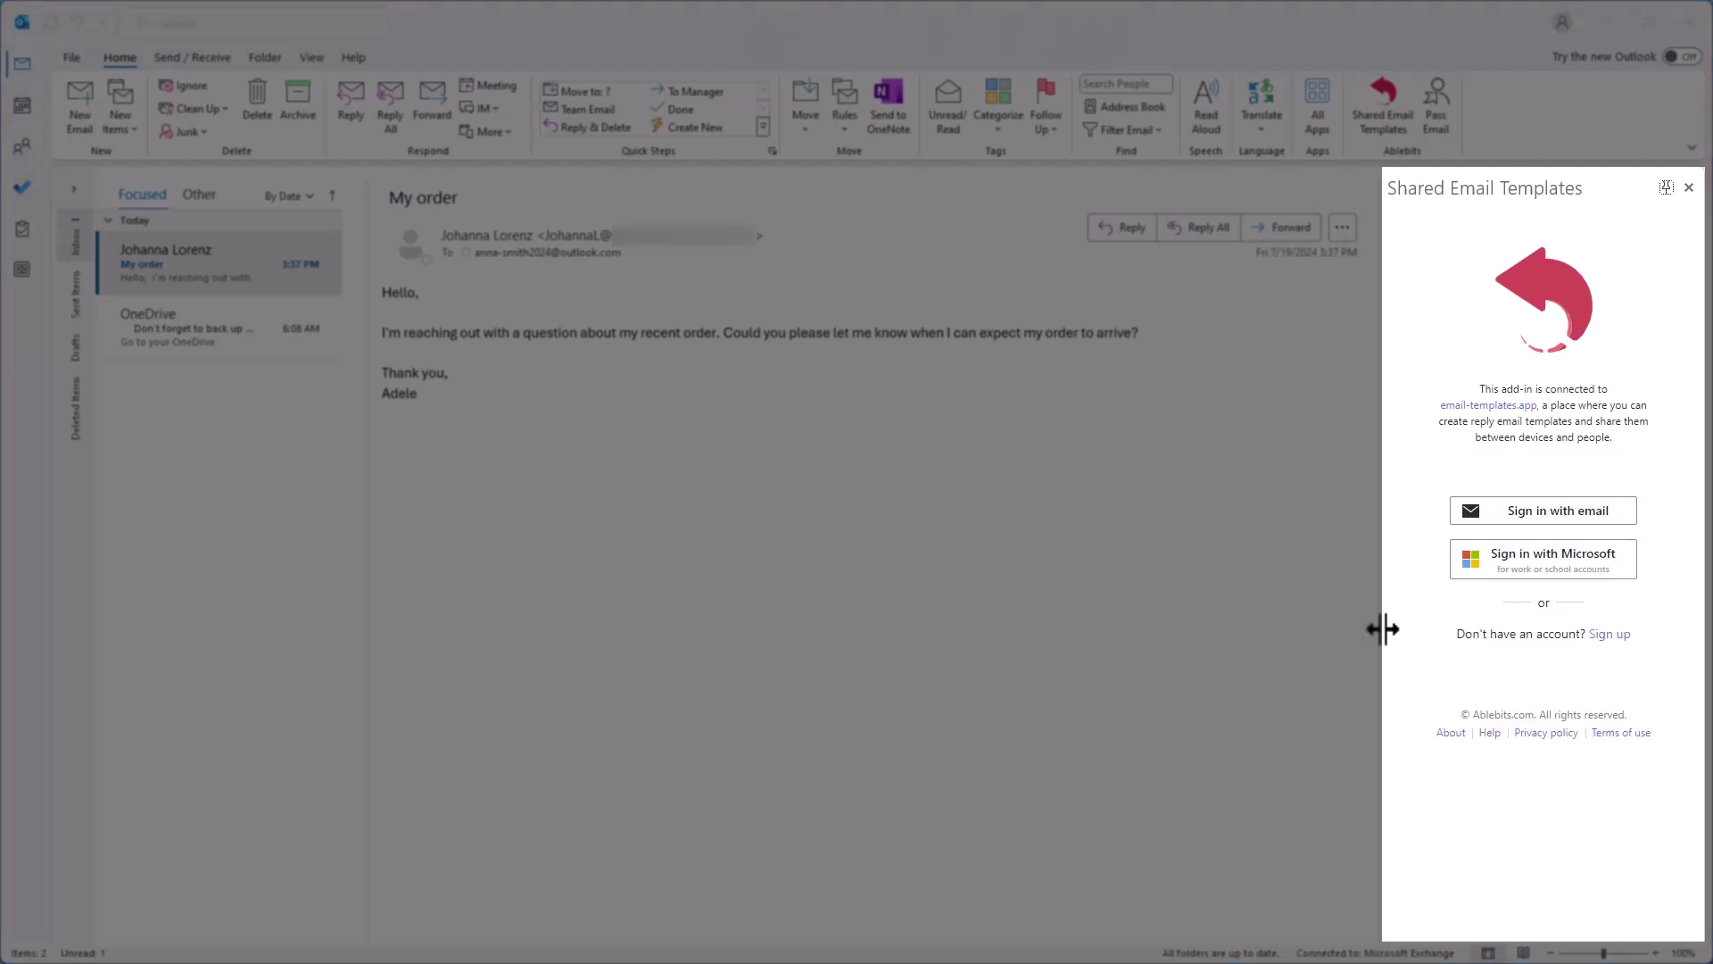
# - Start an e-mail sign-up with account name BestBooksy and the admin's first and last name
pyautogui.click(1607, 635)
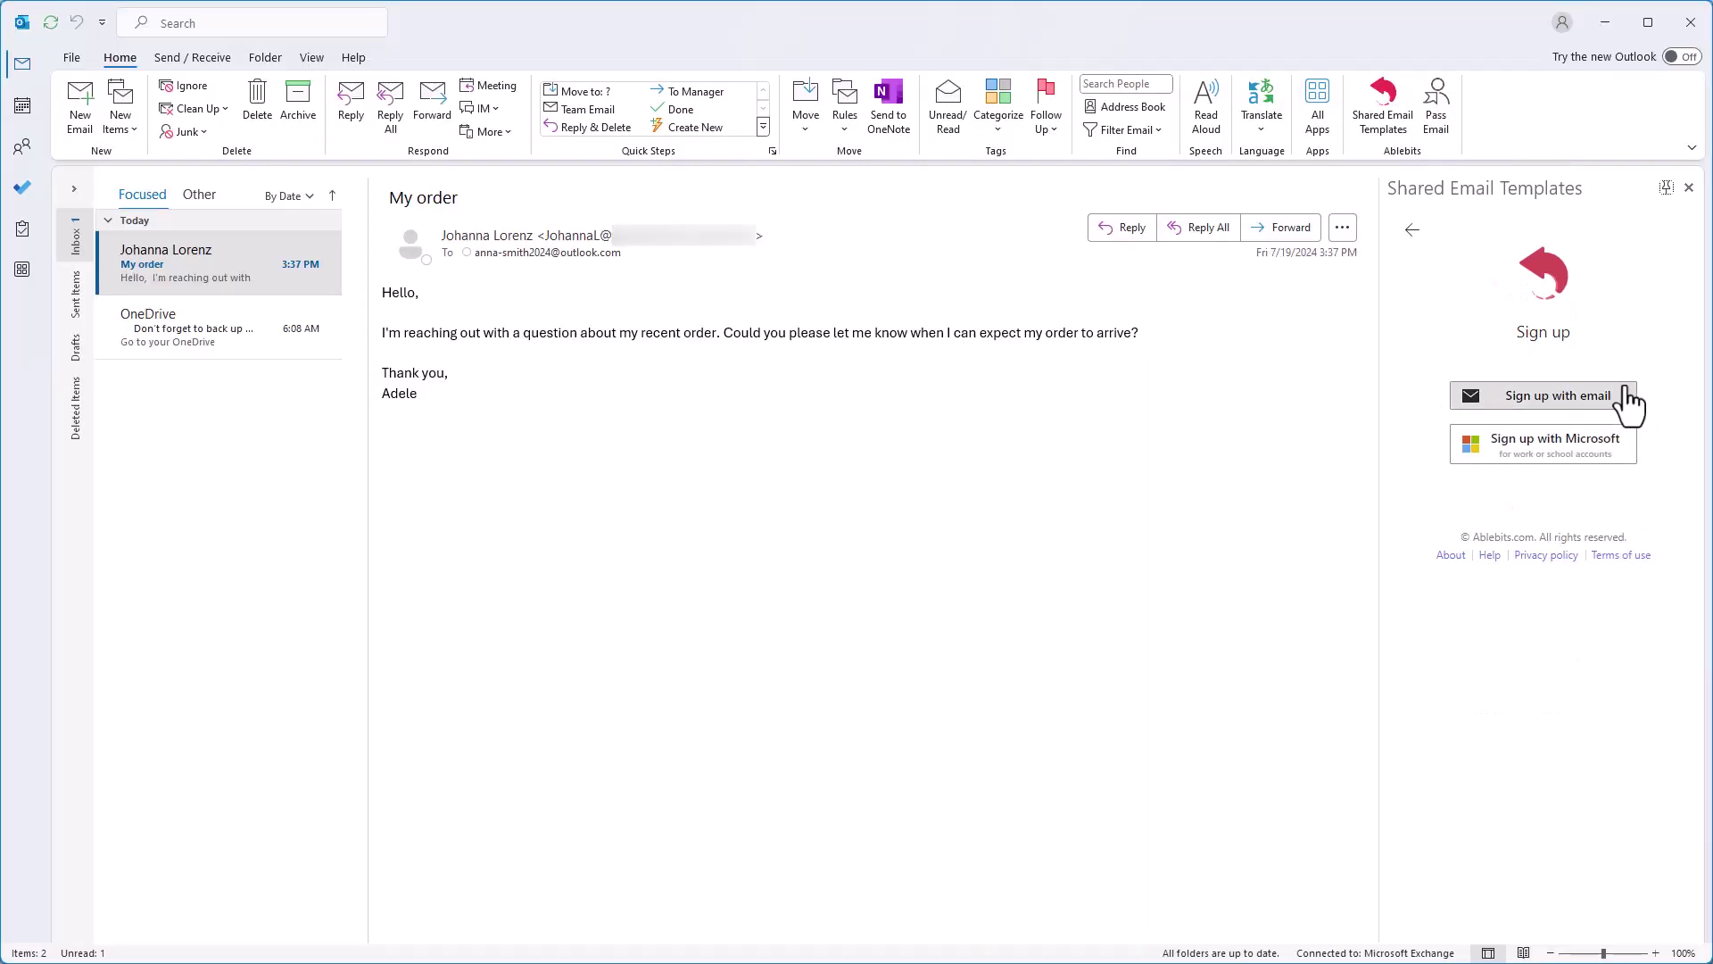
pyautogui.click(1626, 399)
pyautogui.write('BestBooksy')
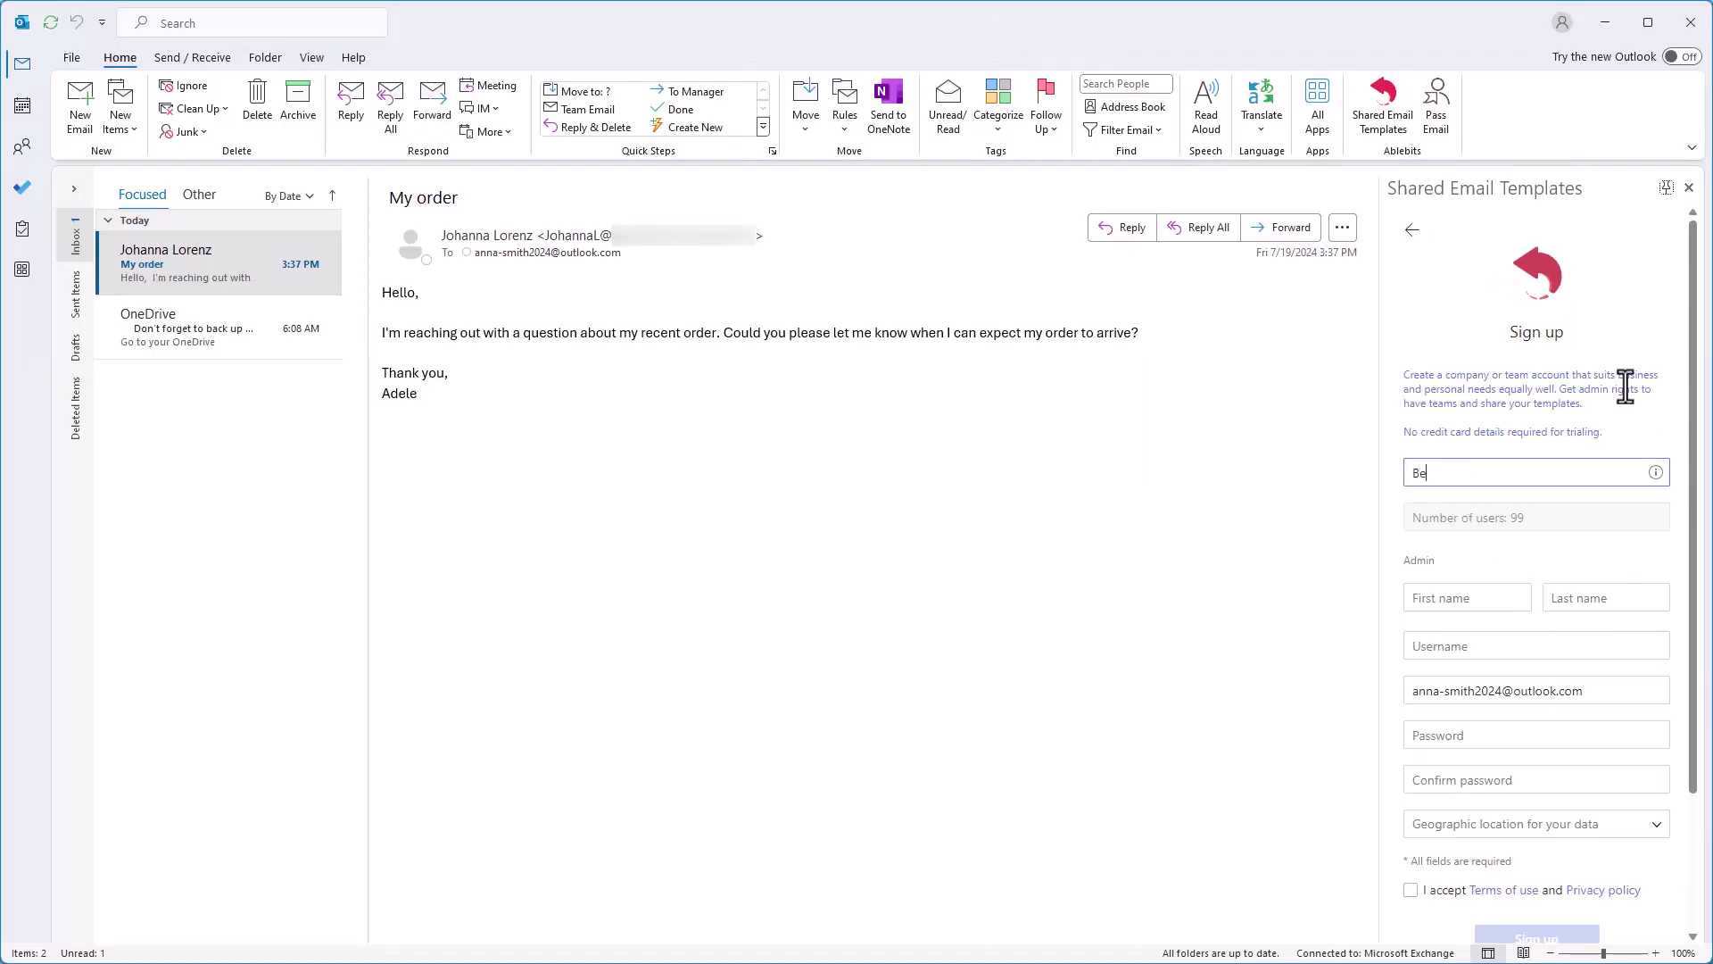
pyautogui.click(1476, 597)
pyautogui.write('Anna')
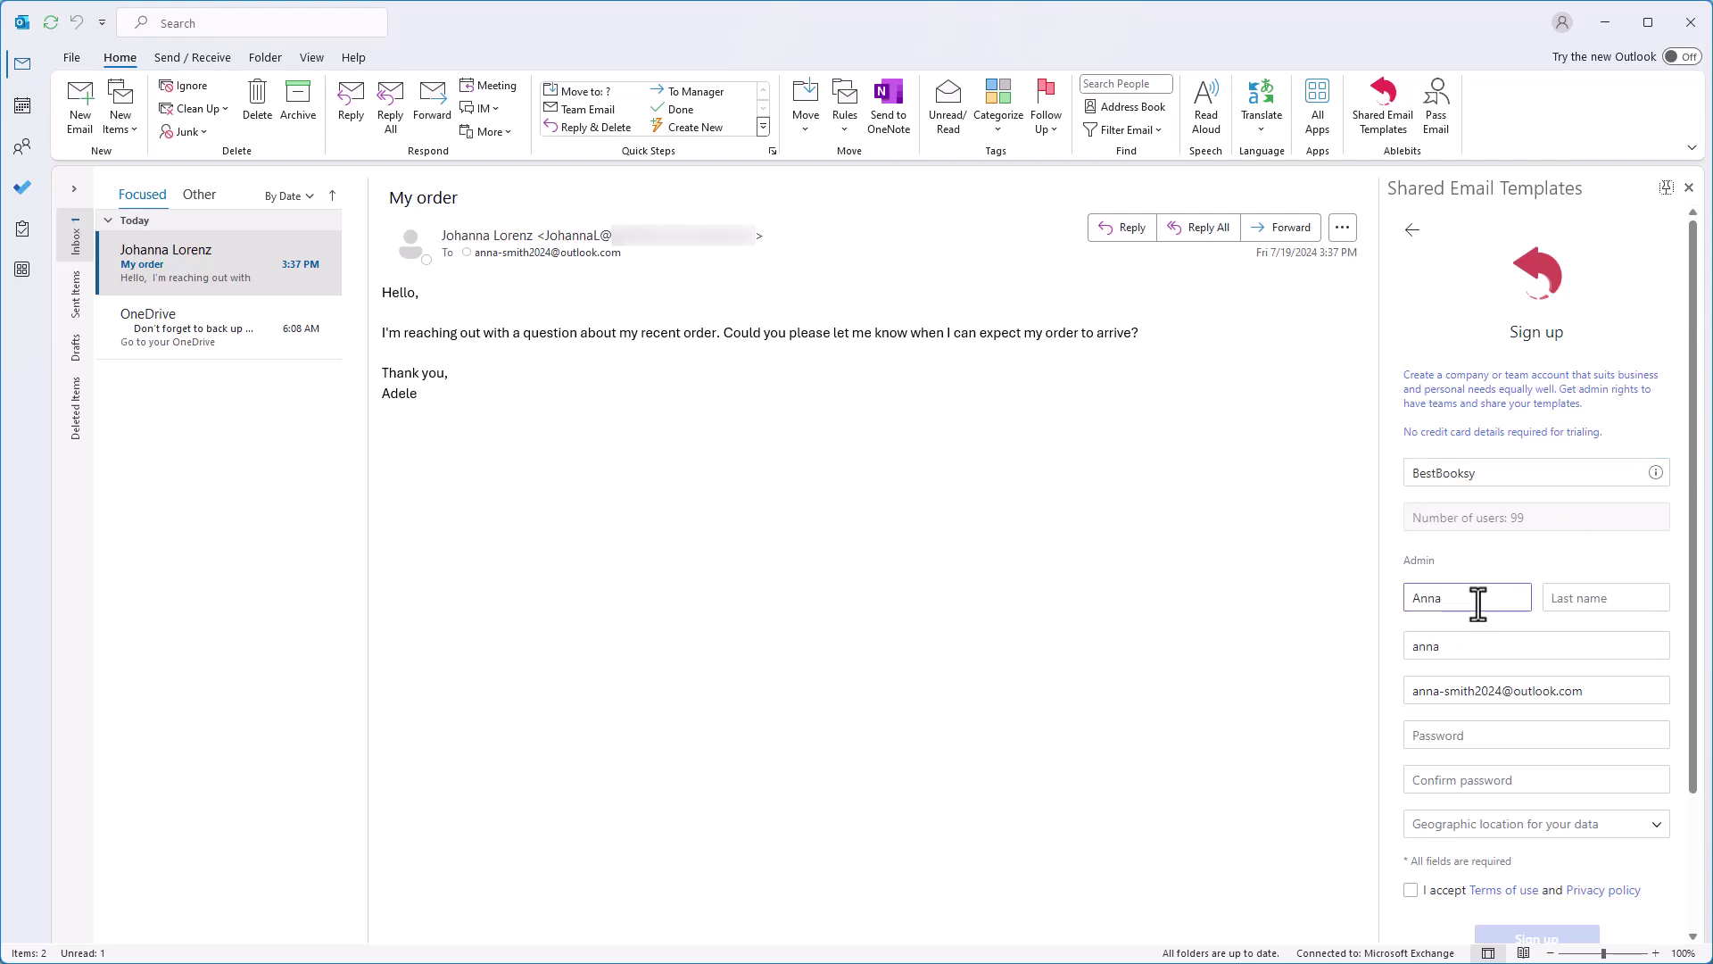
pyautogui.press('Tab')
pyautogui.write('Smith')
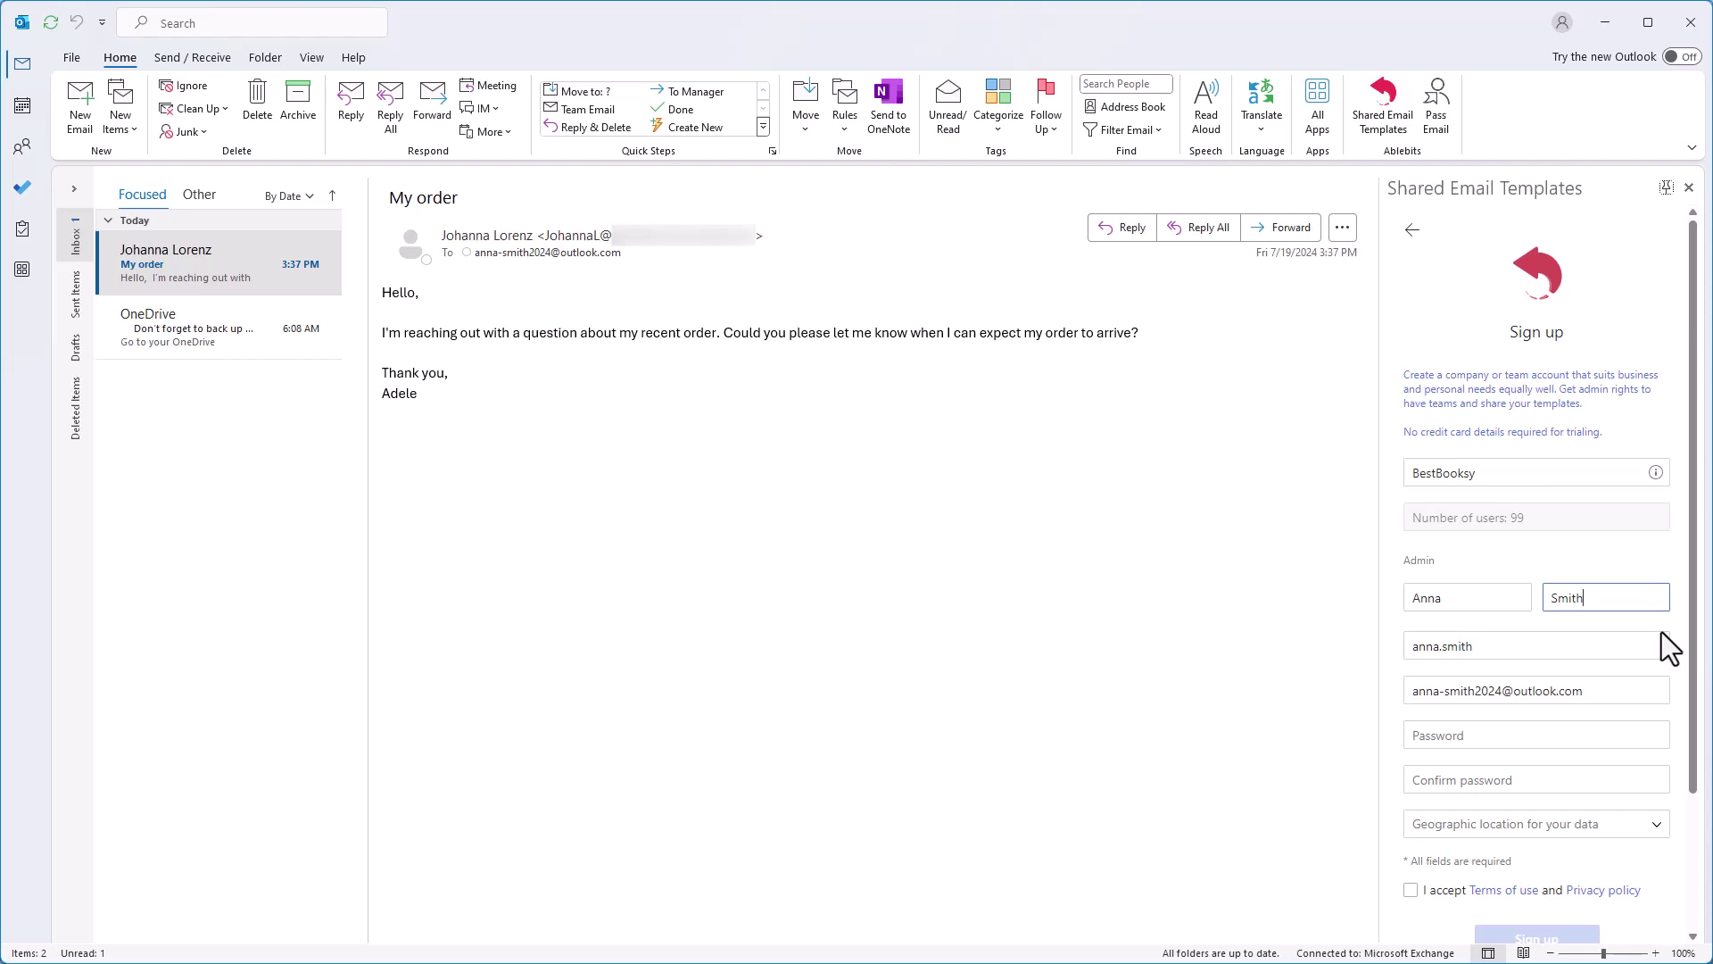
# - Enter and confirm the password, store data in the United States, accept the terms, and sign up
pyautogui.click(1624, 735)
pyautogui.write('••••••••••')
pyautogui.click(1470, 780)
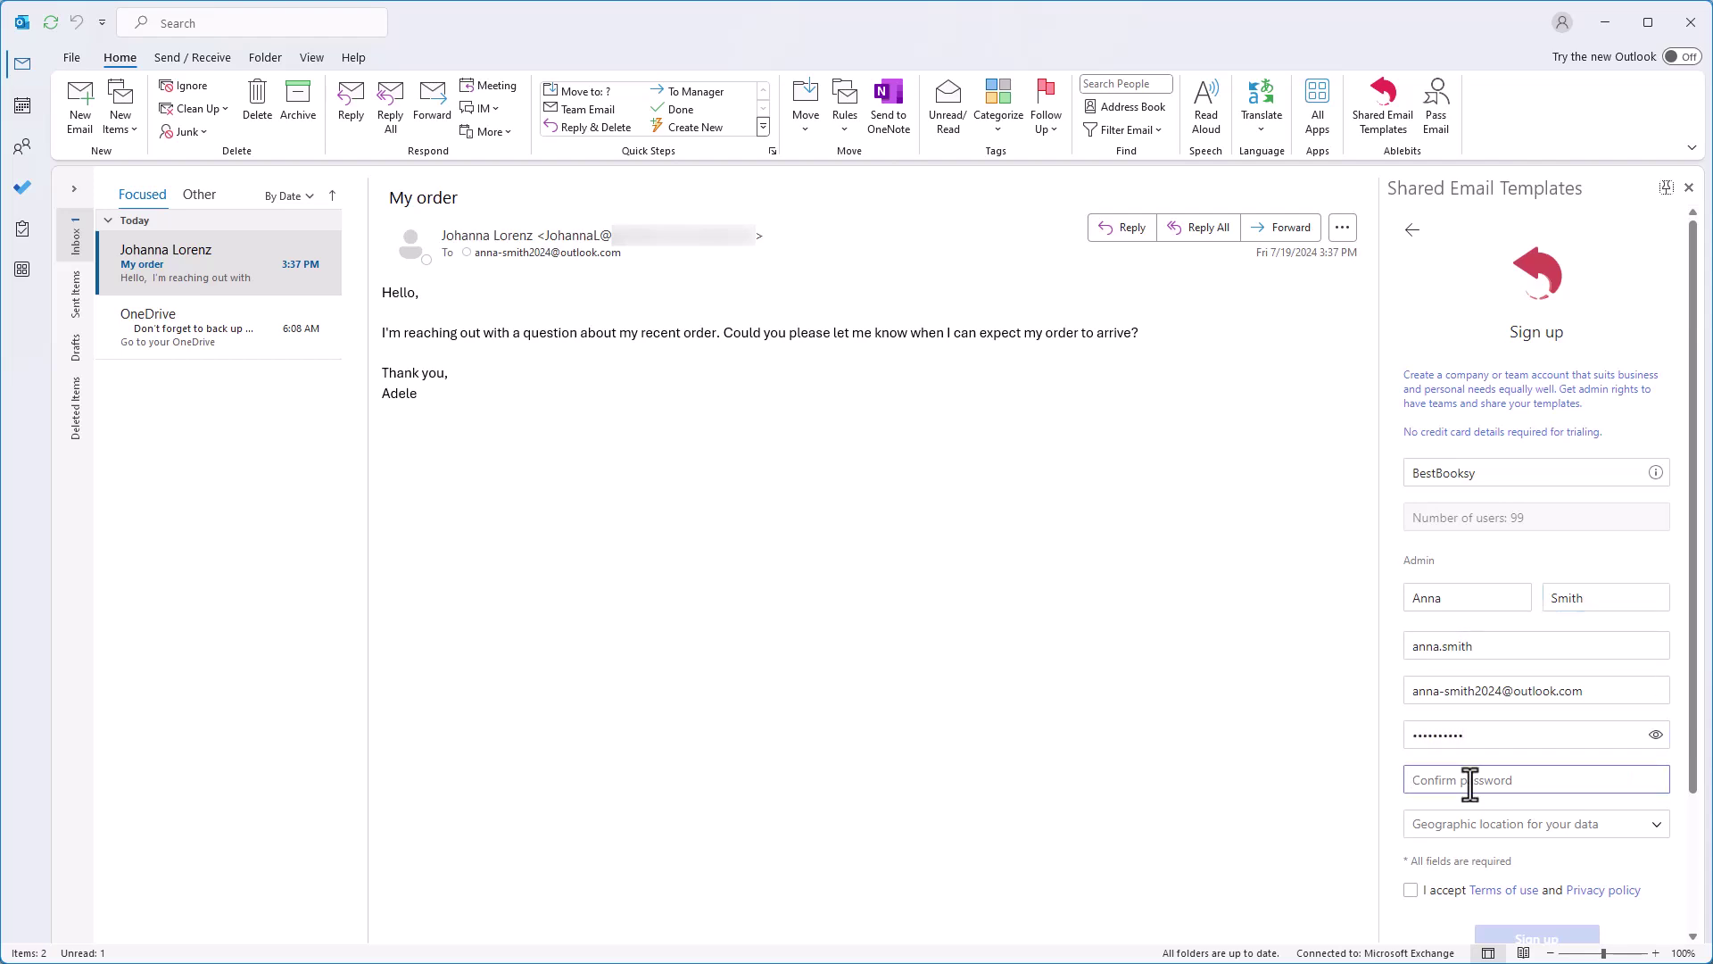
pyautogui.write('••••••••••')
pyautogui.click(1649, 826)
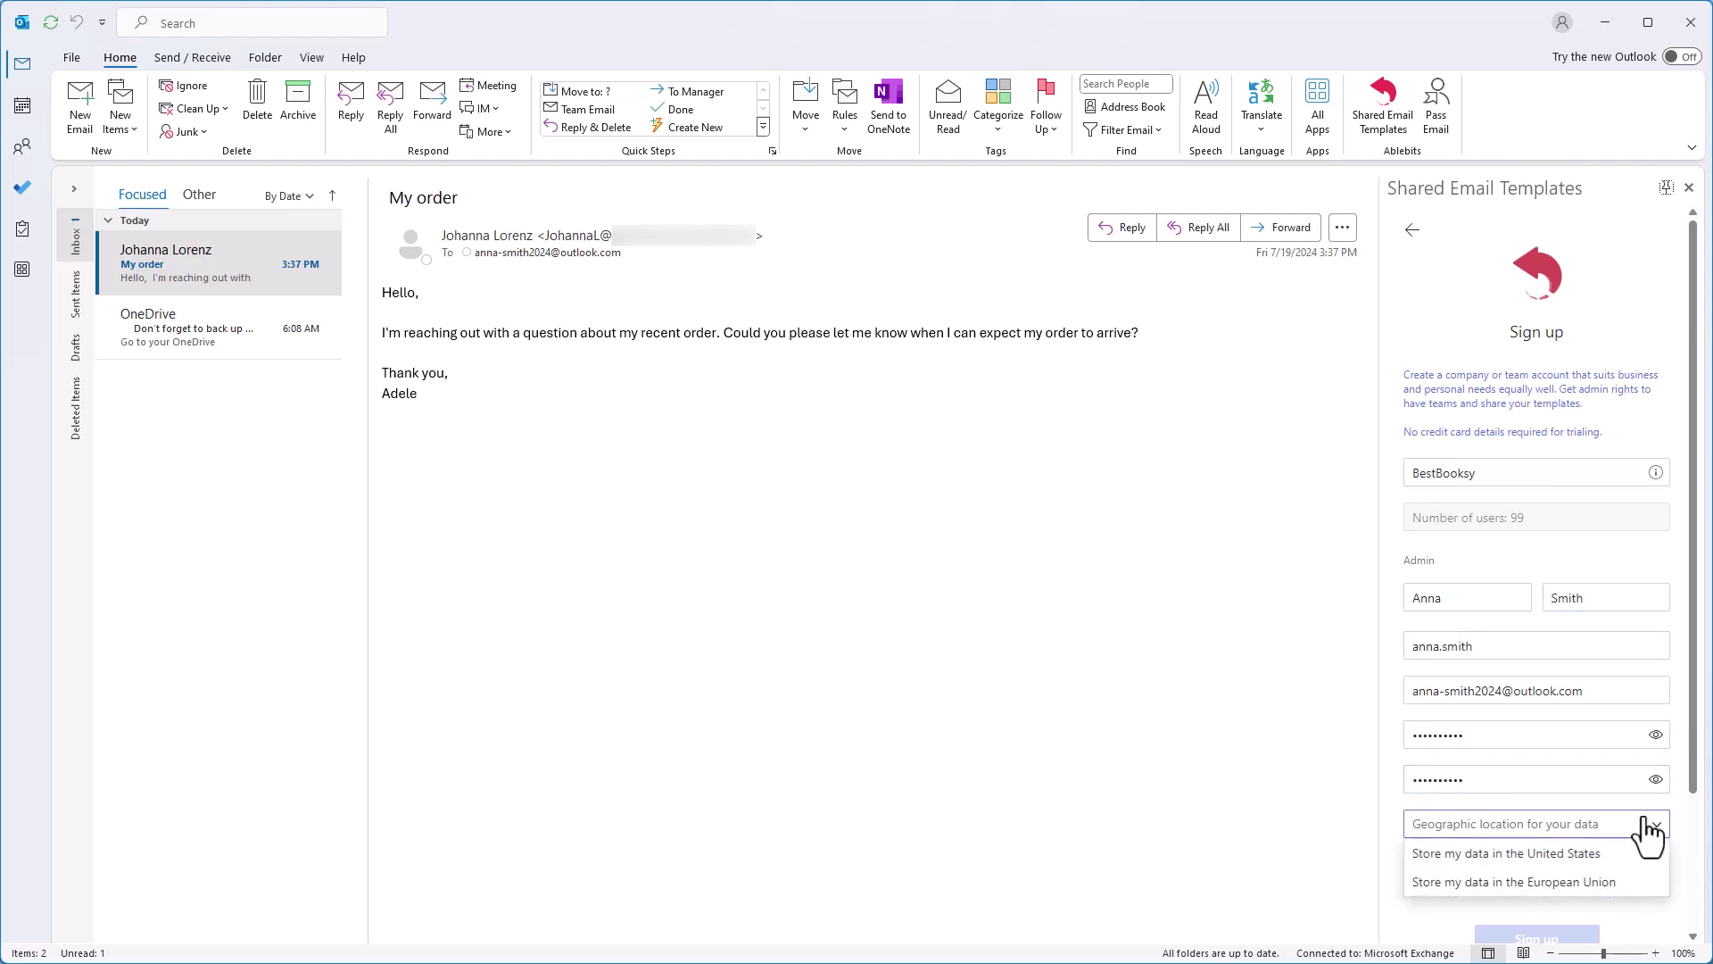
pyautogui.click(1617, 854)
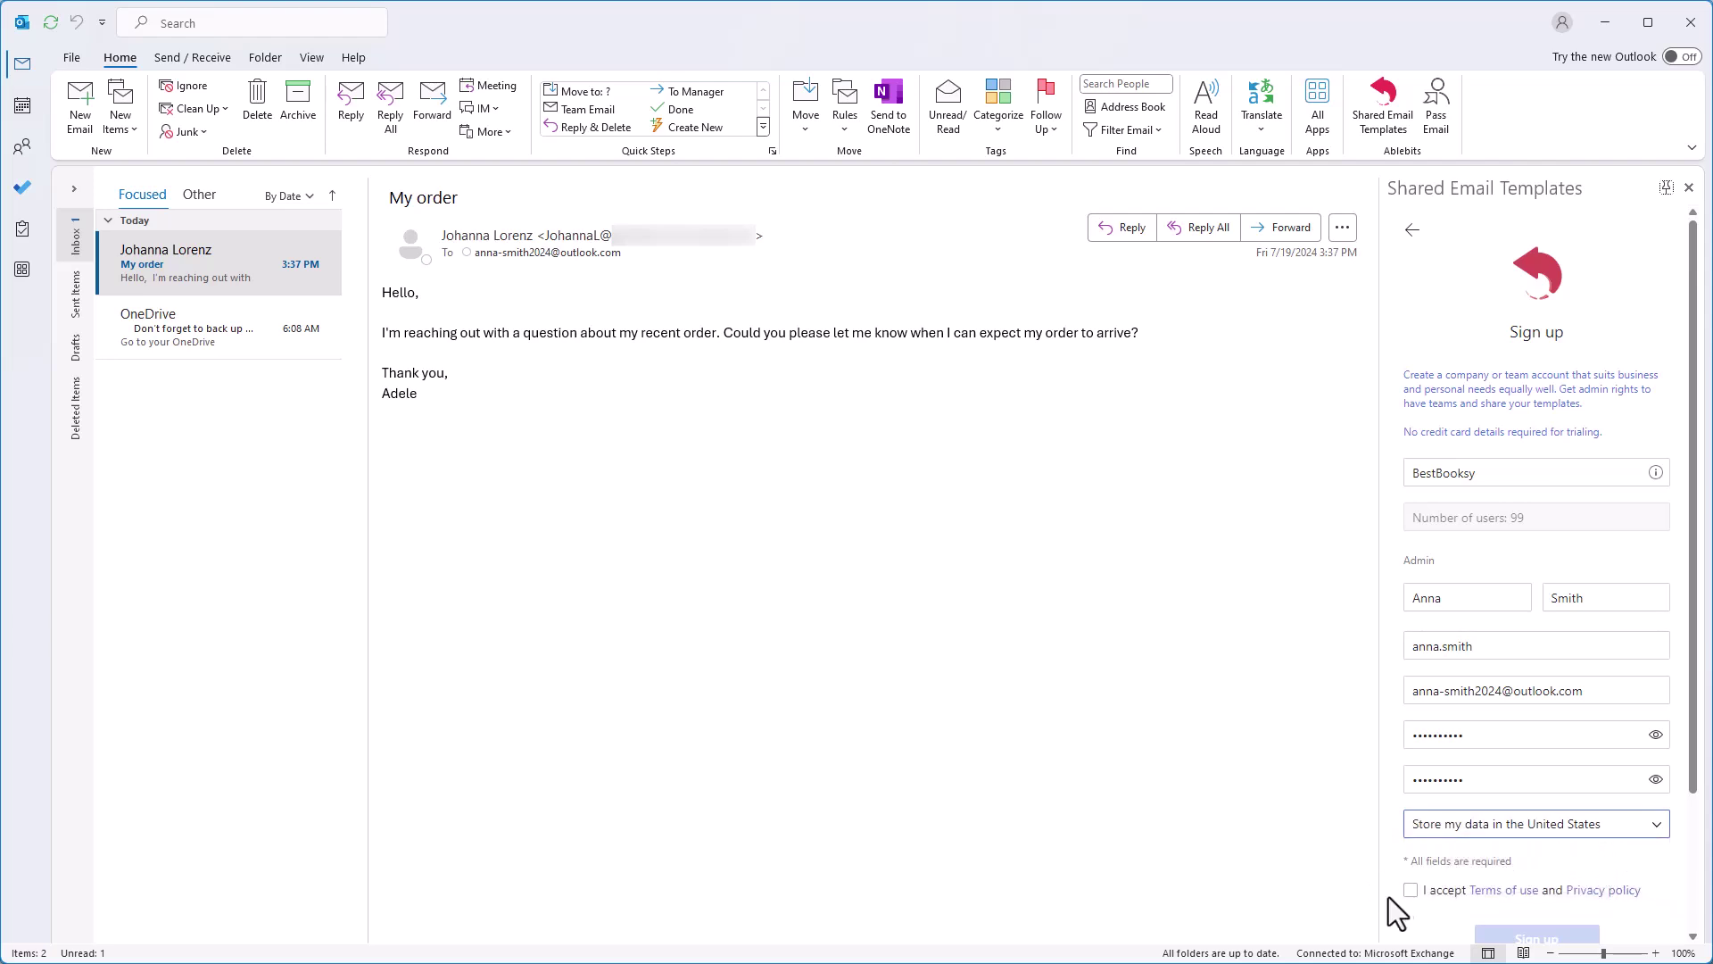
pyautogui.click(1411, 890)
pyautogui.scroll(-2, 1503, 876)
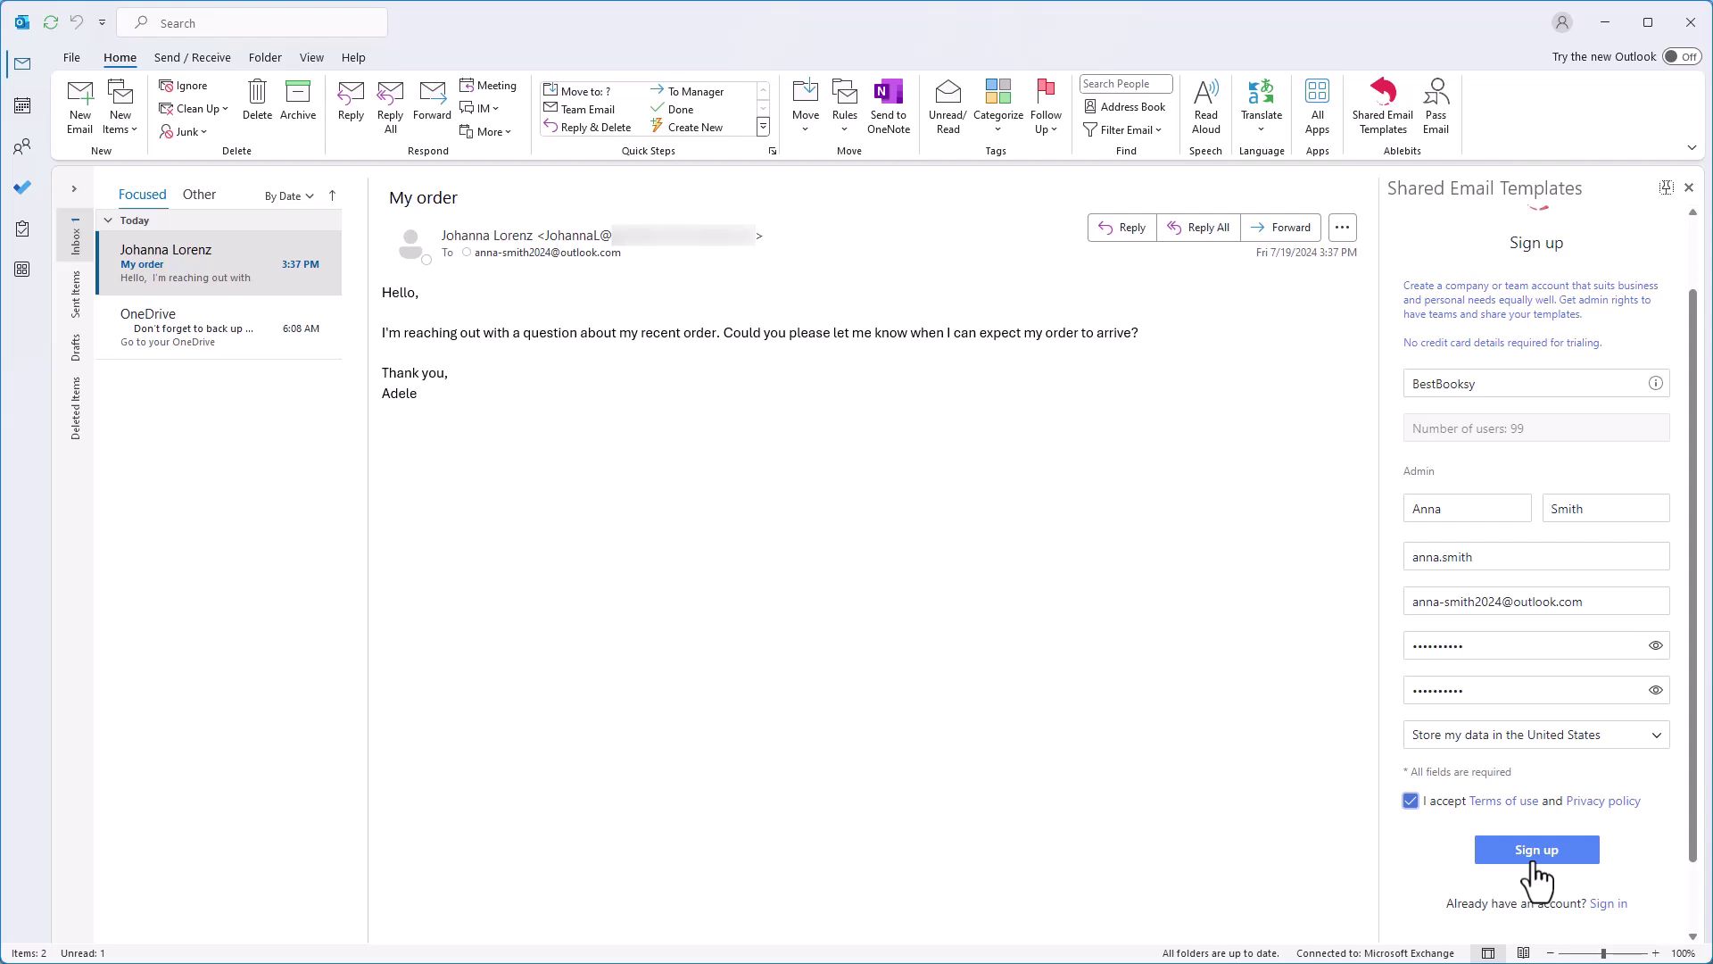
pyautogui.click(1533, 859)
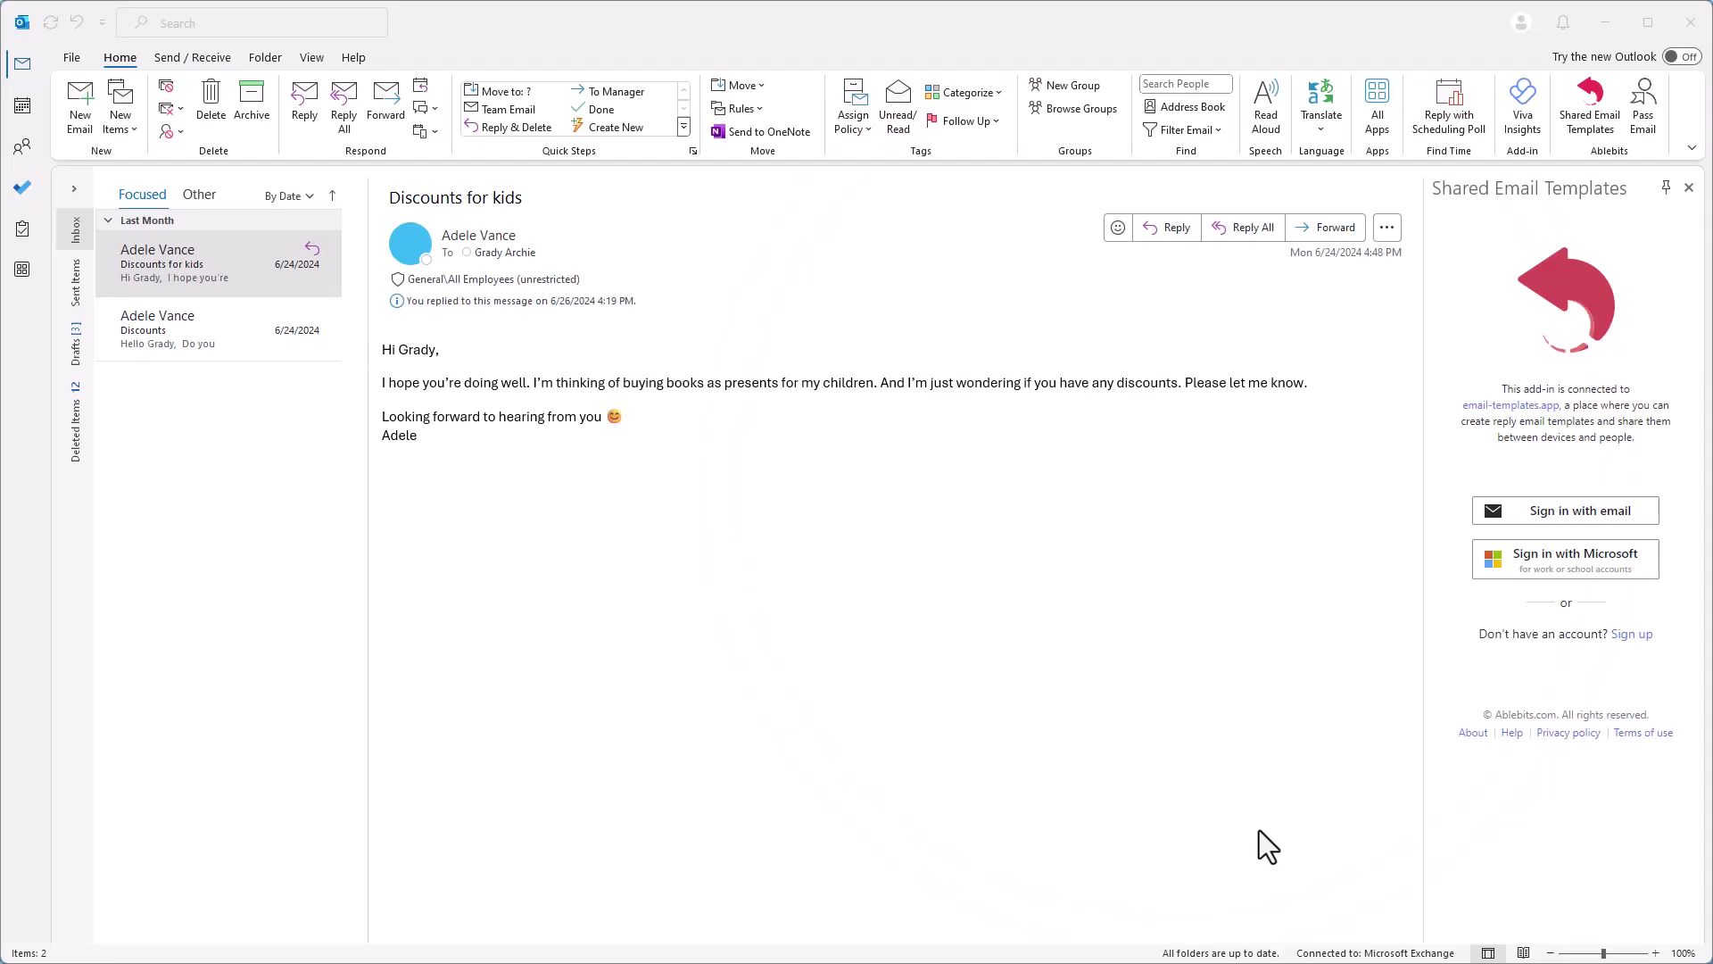
# - Start signing up with the signed-in Microsoft work account and grant the add-in's permissions
pyautogui.click(1632, 634)
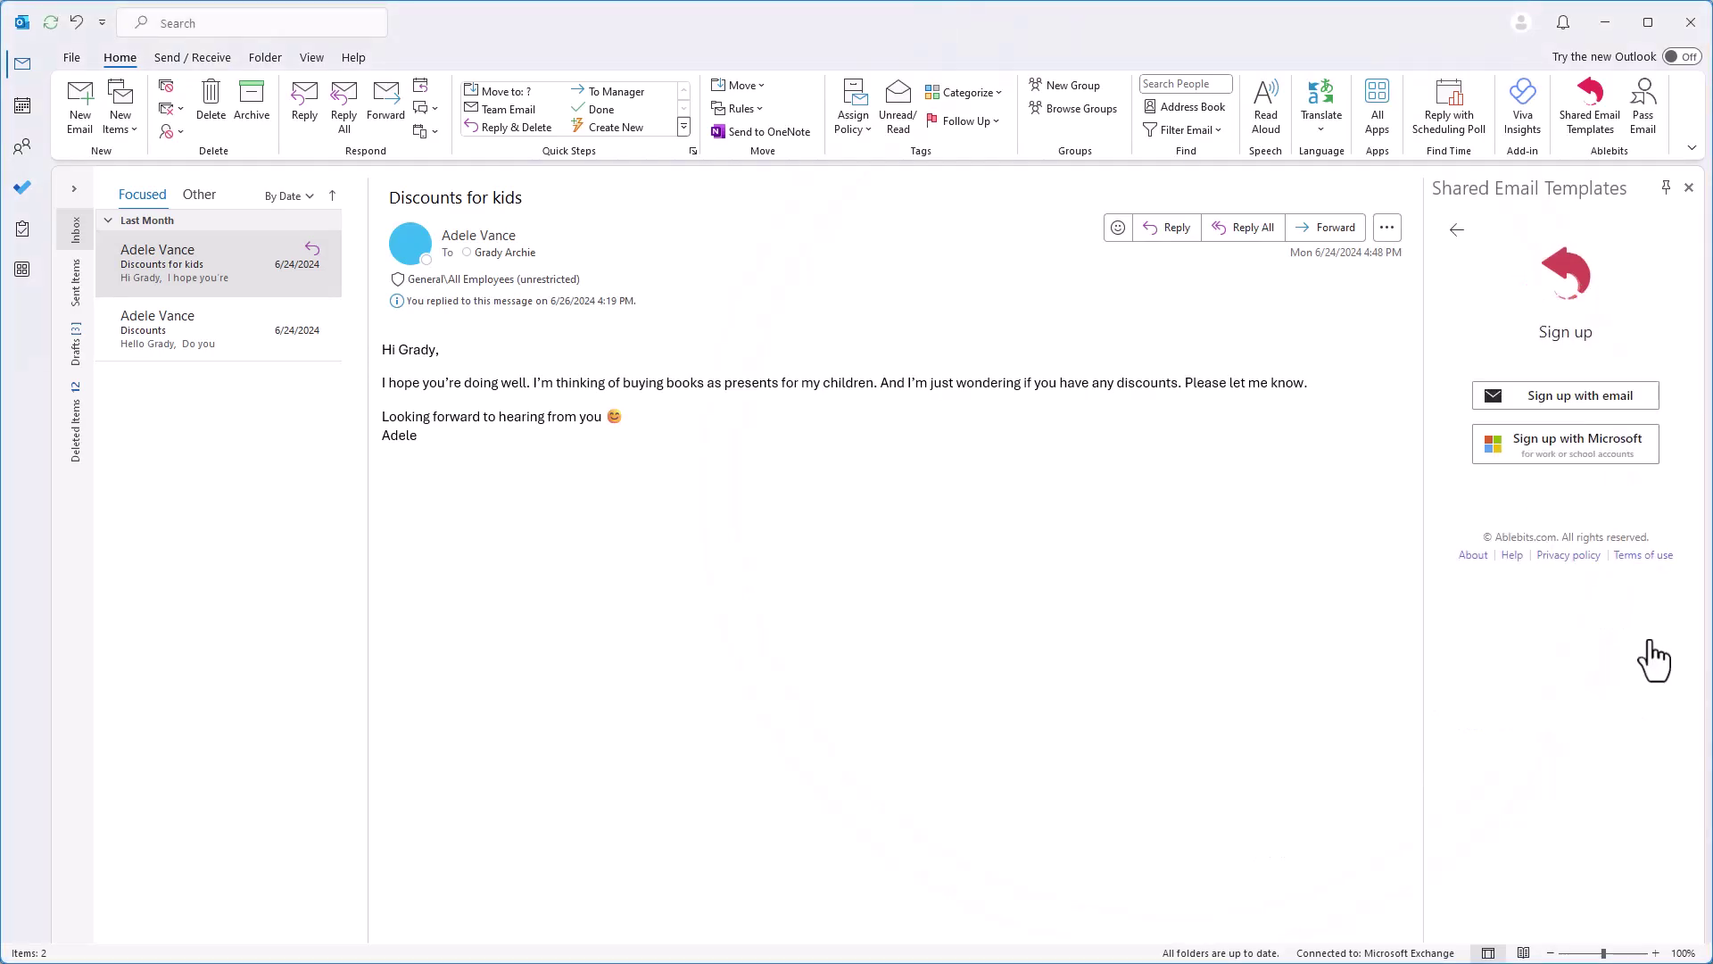
pyautogui.click(1595, 444)
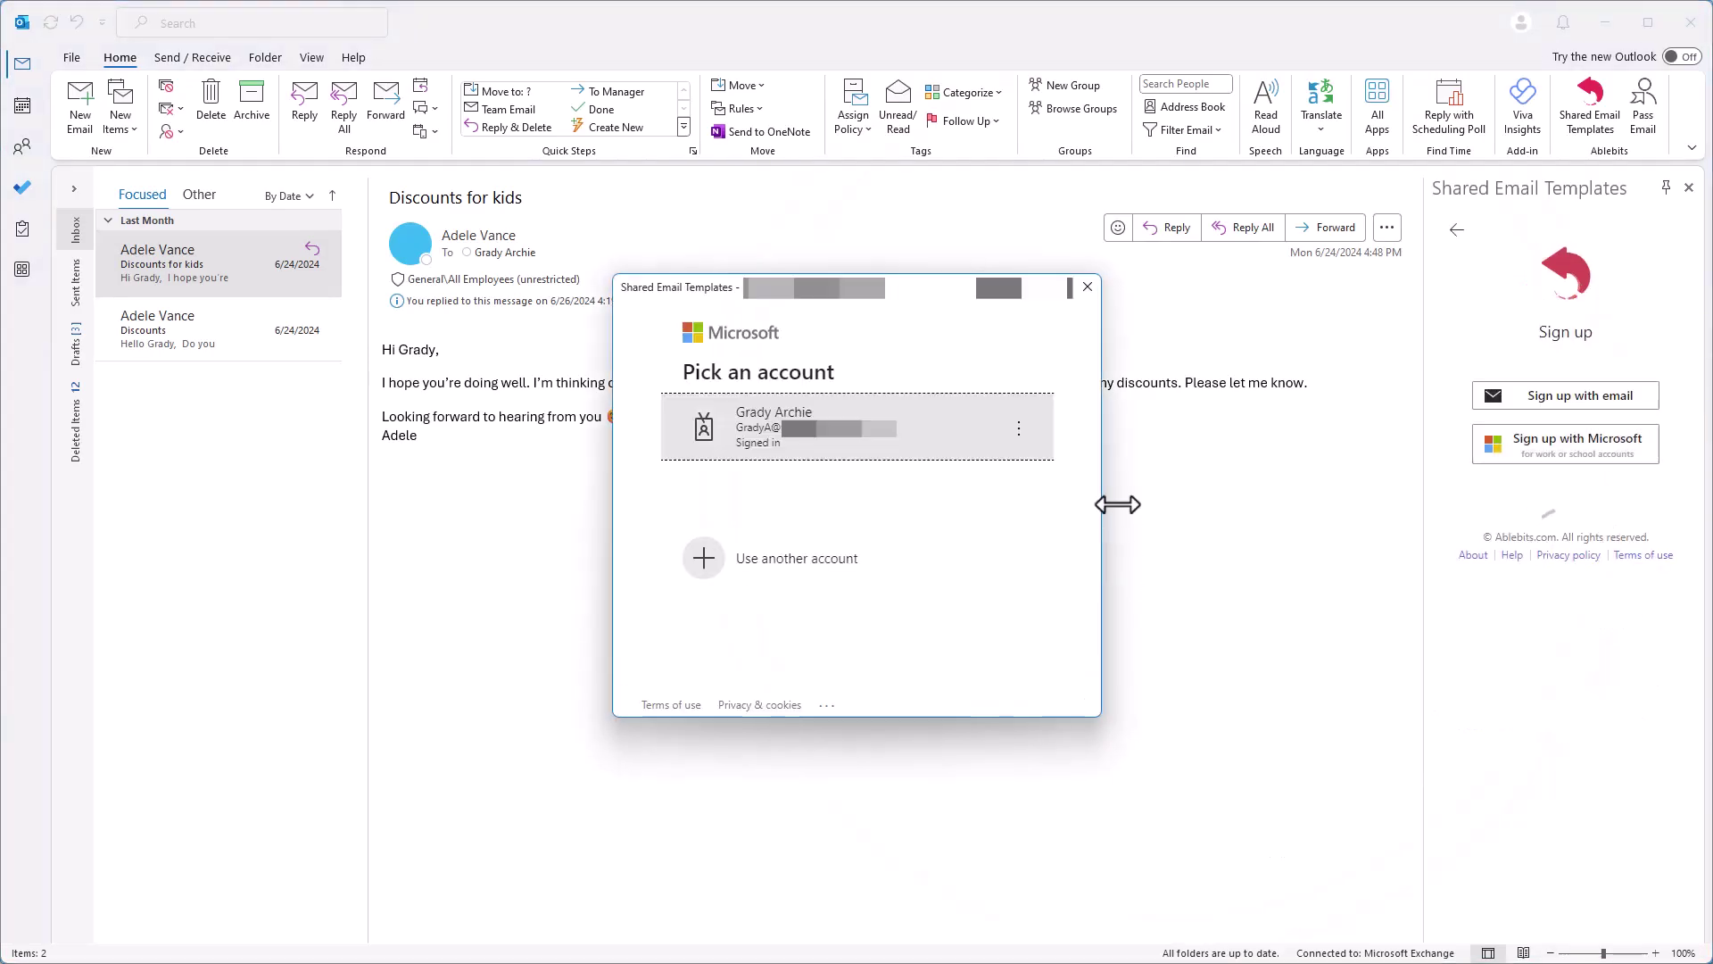
pyautogui.click(990, 443)
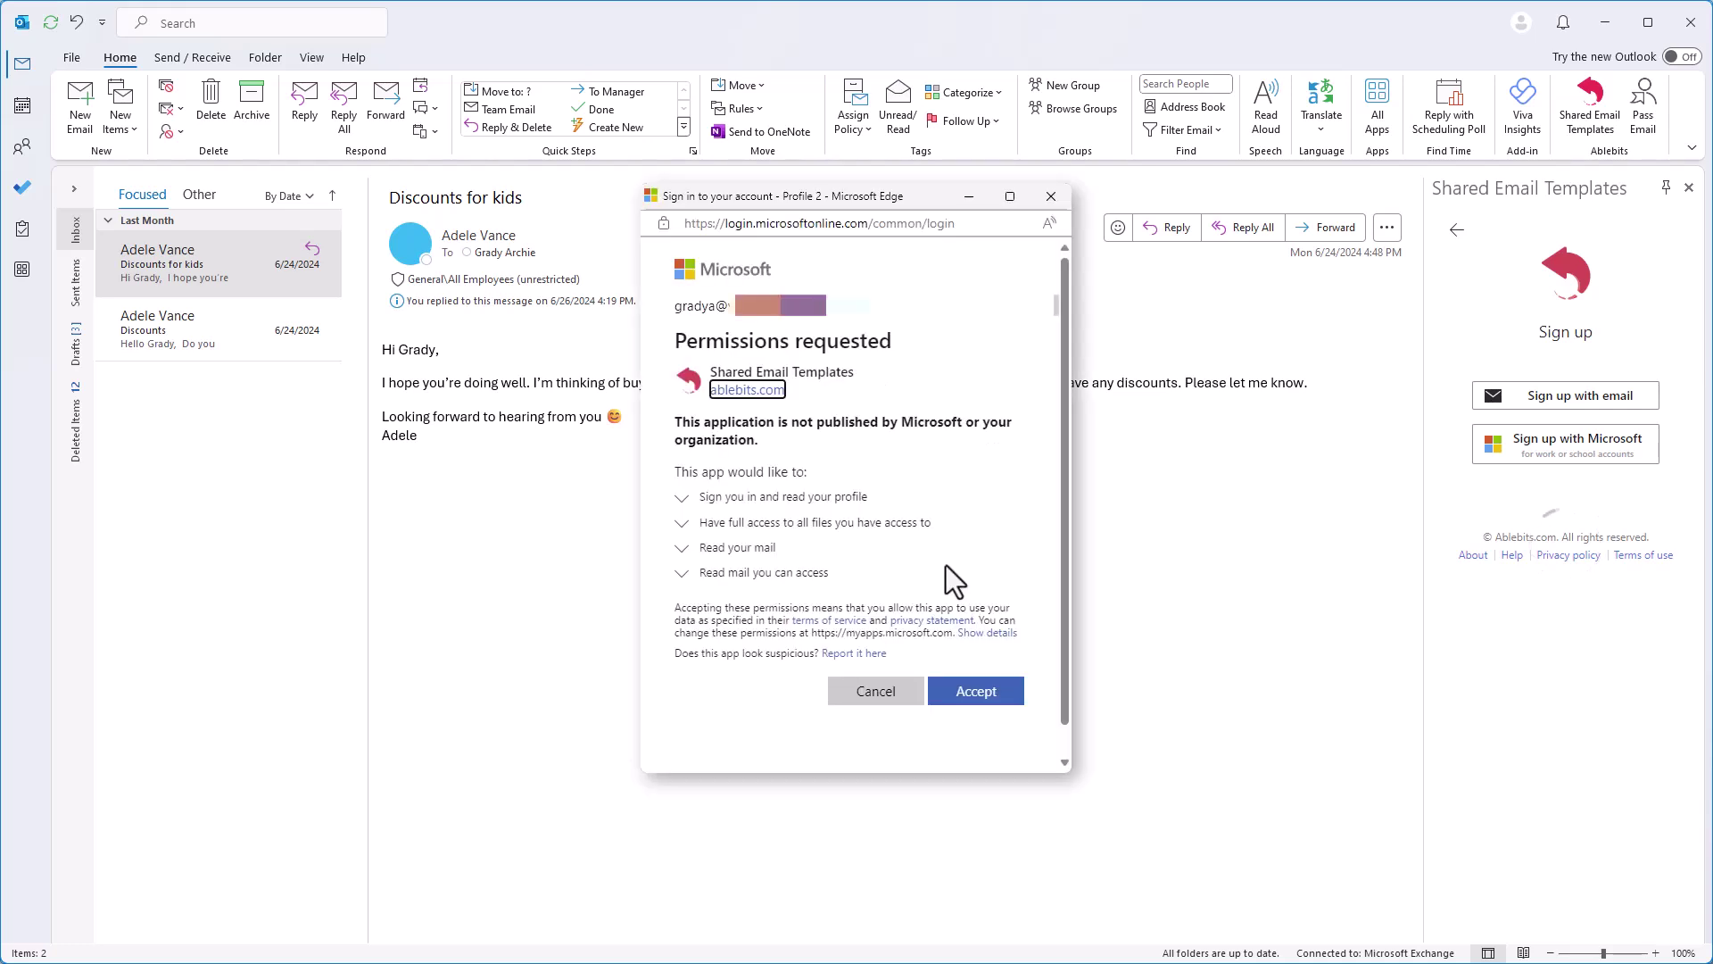
pyautogui.click(1005, 689)
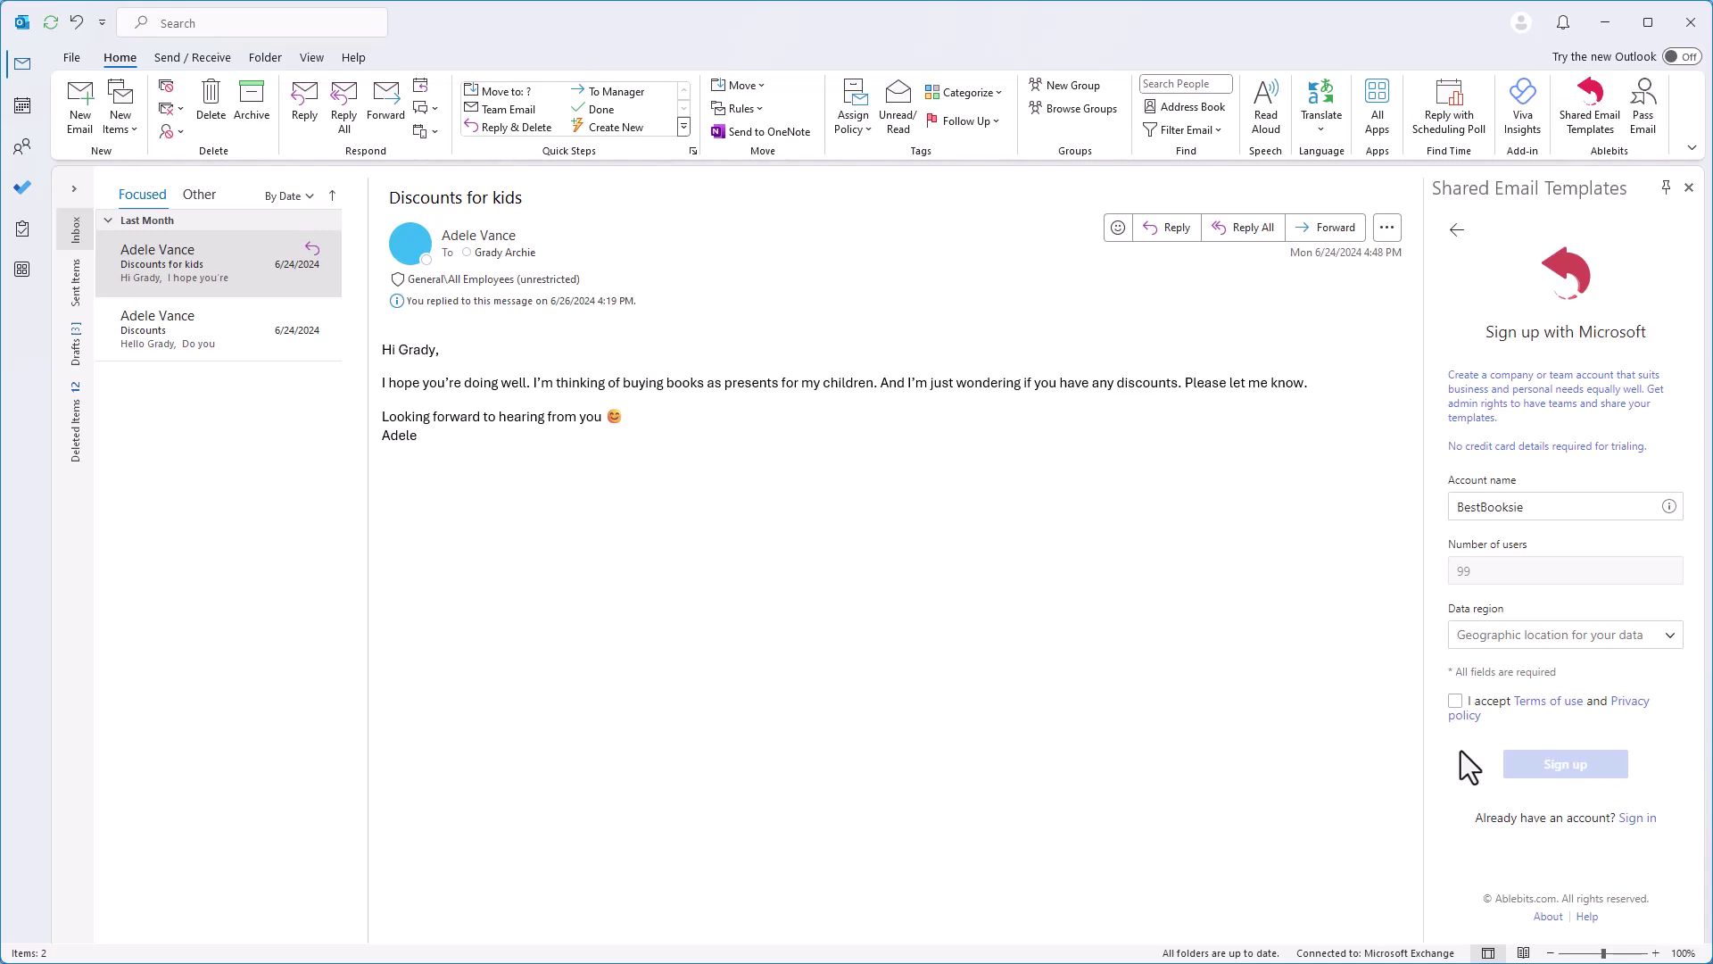
# - Keep United States data storage, accept the terms, submit the sign-up, then open the add-in's options menu
pyautogui.click(1631, 634)
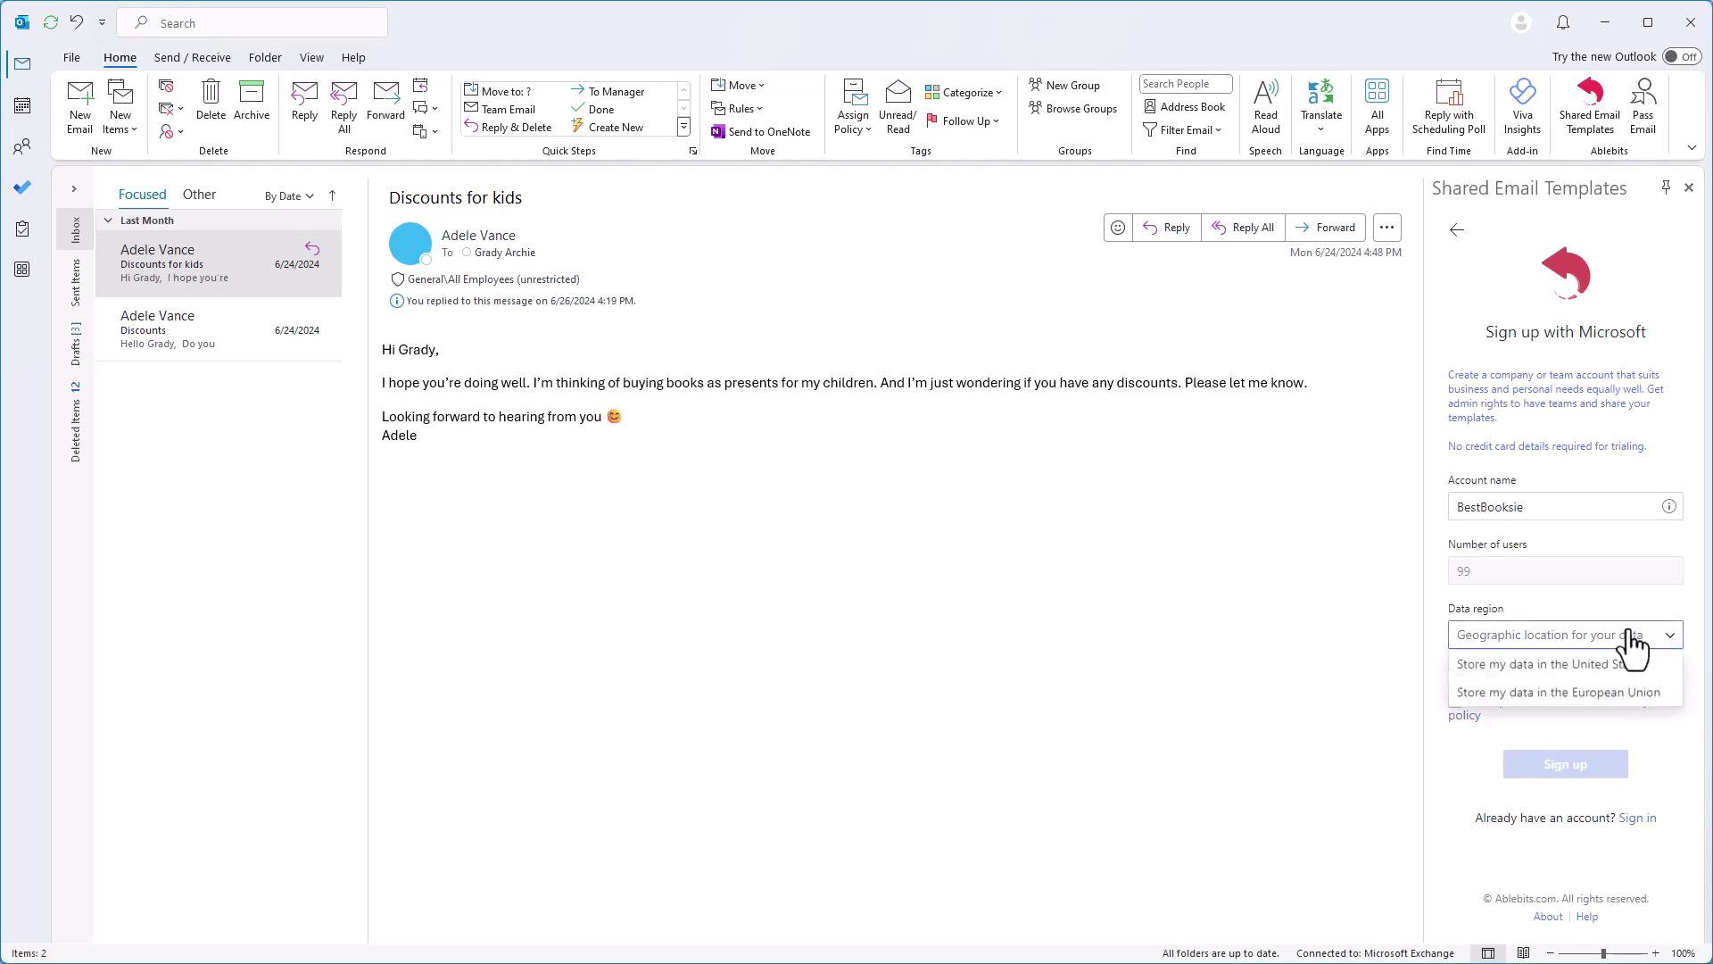
pyautogui.click(1635, 667)
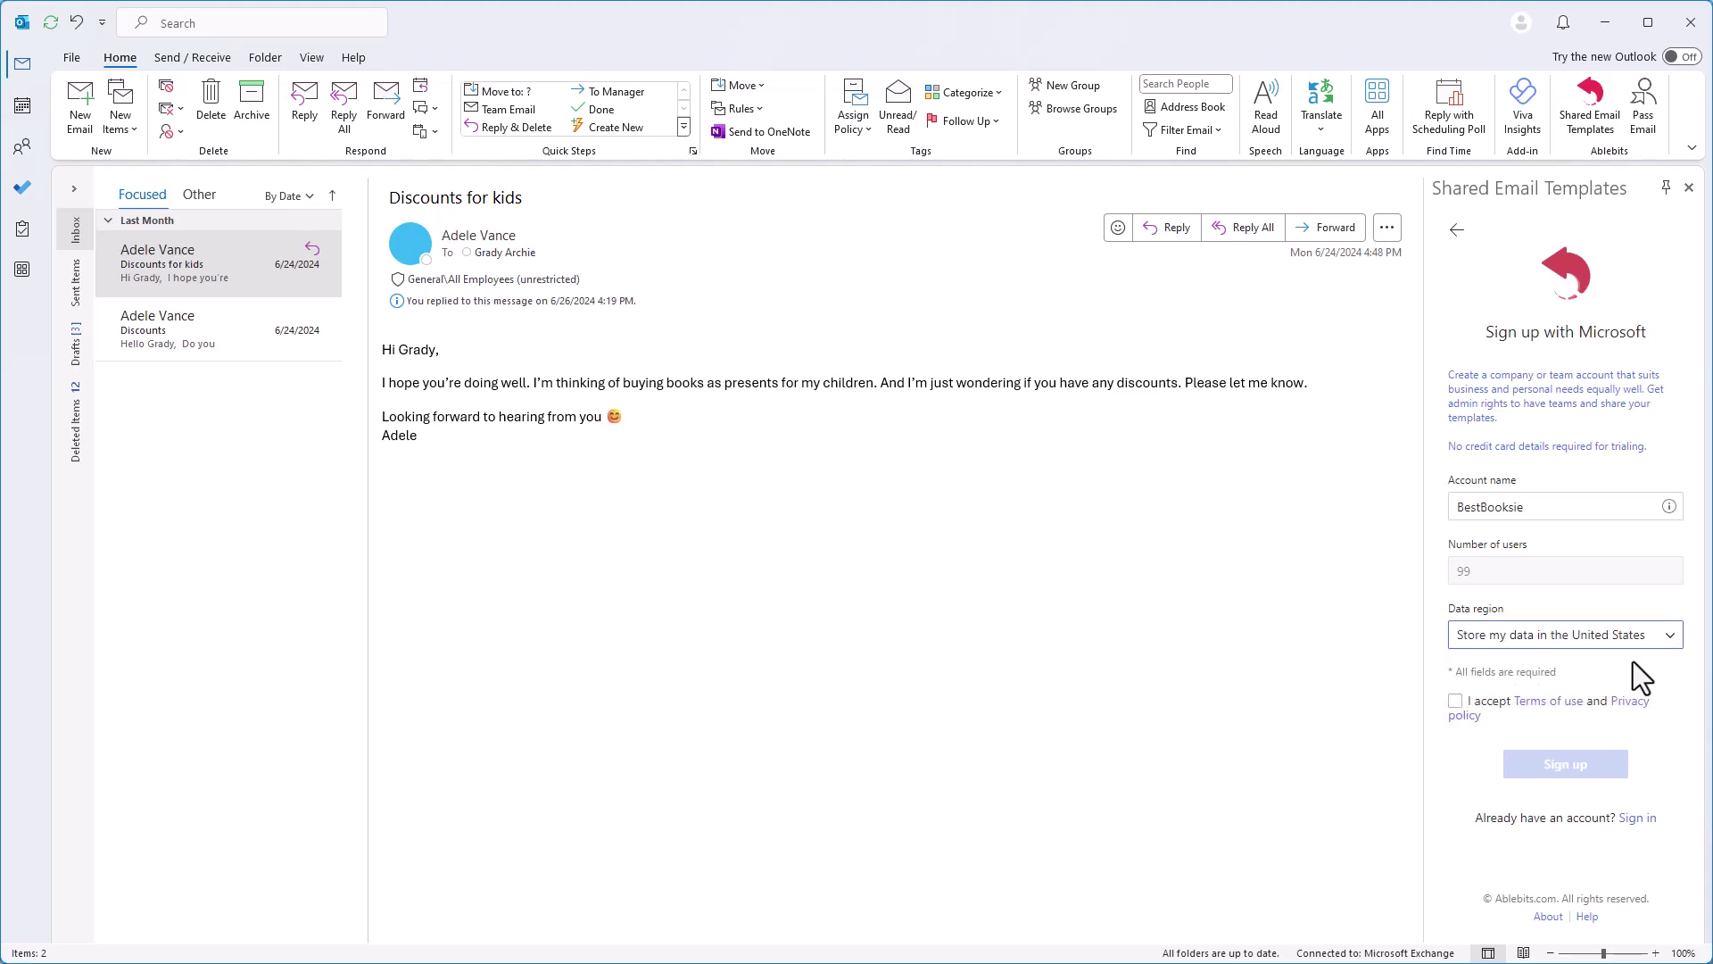
pyautogui.click(1455, 701)
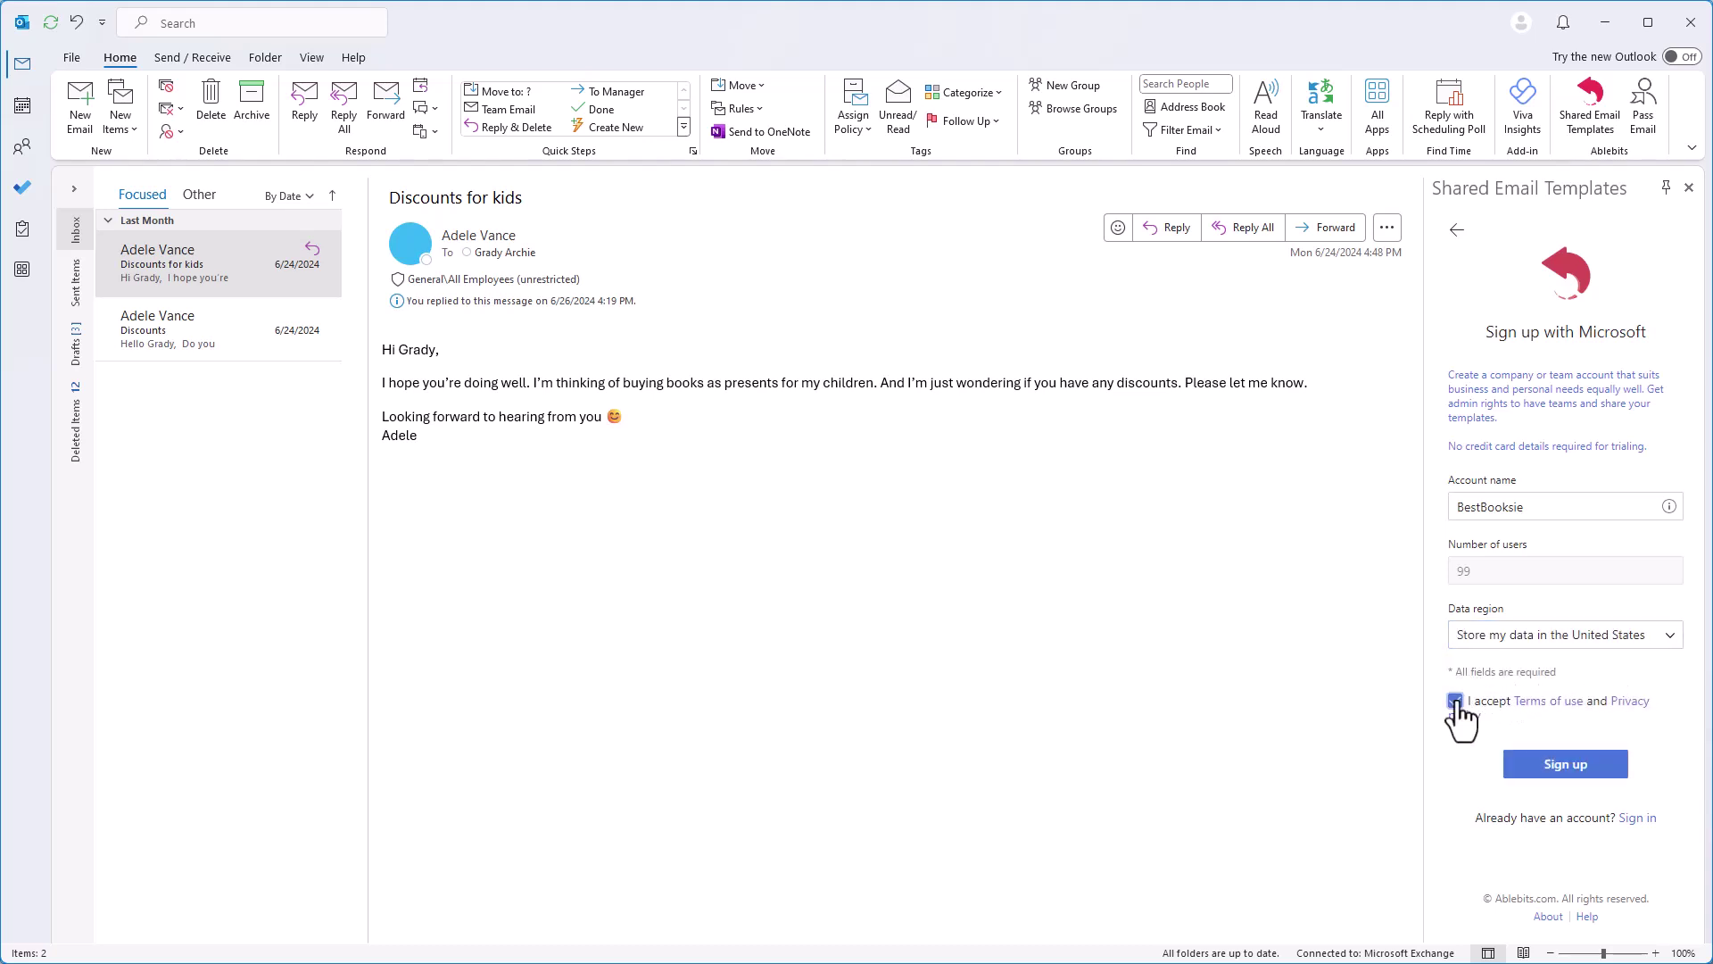
pyautogui.click(1575, 777)
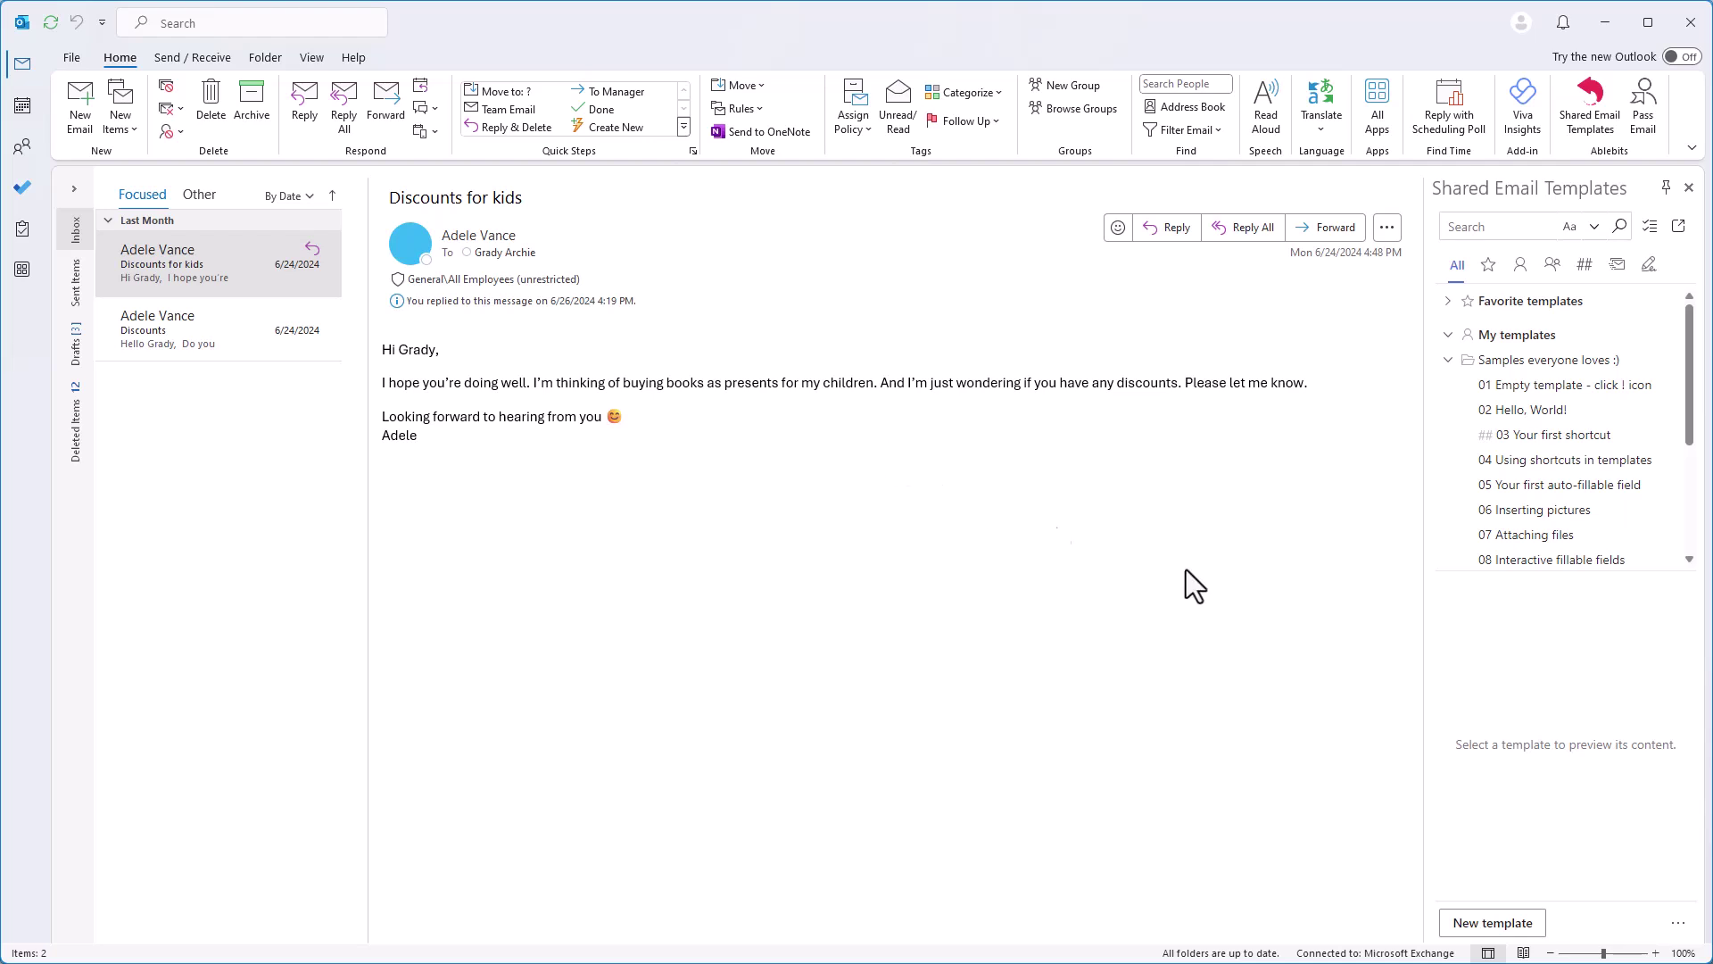
pyautogui.click(1678, 923)
pyautogui.click(1625, 750)
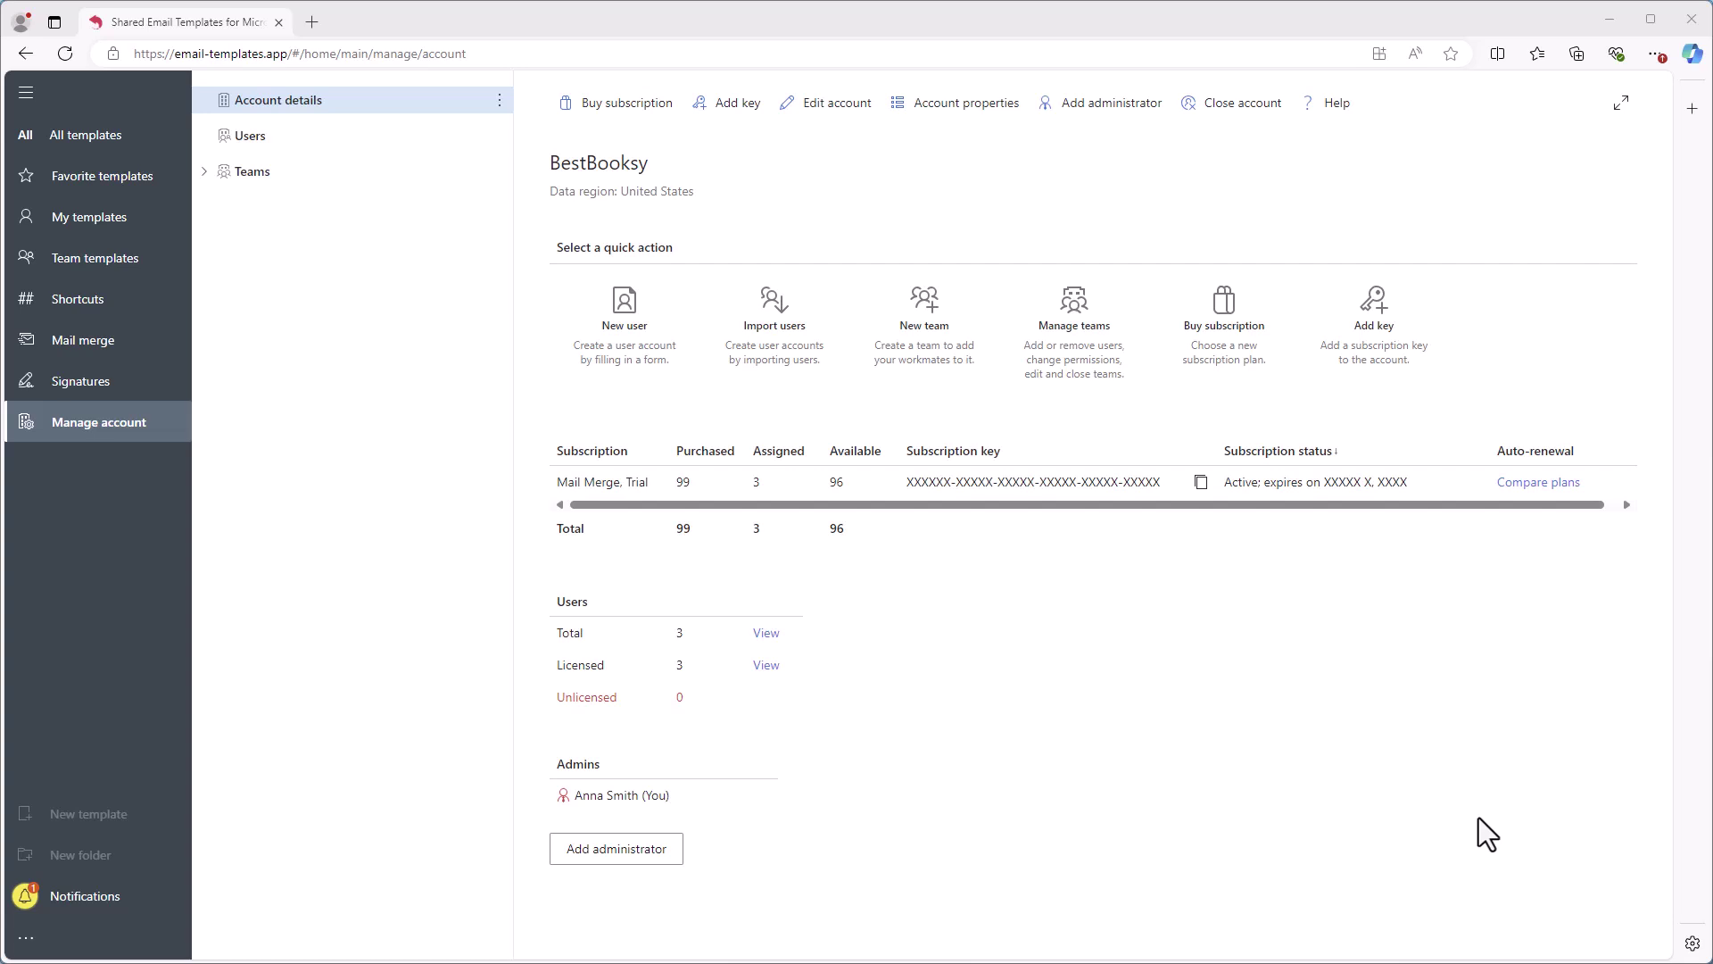
pyautogui.click(269, 145)
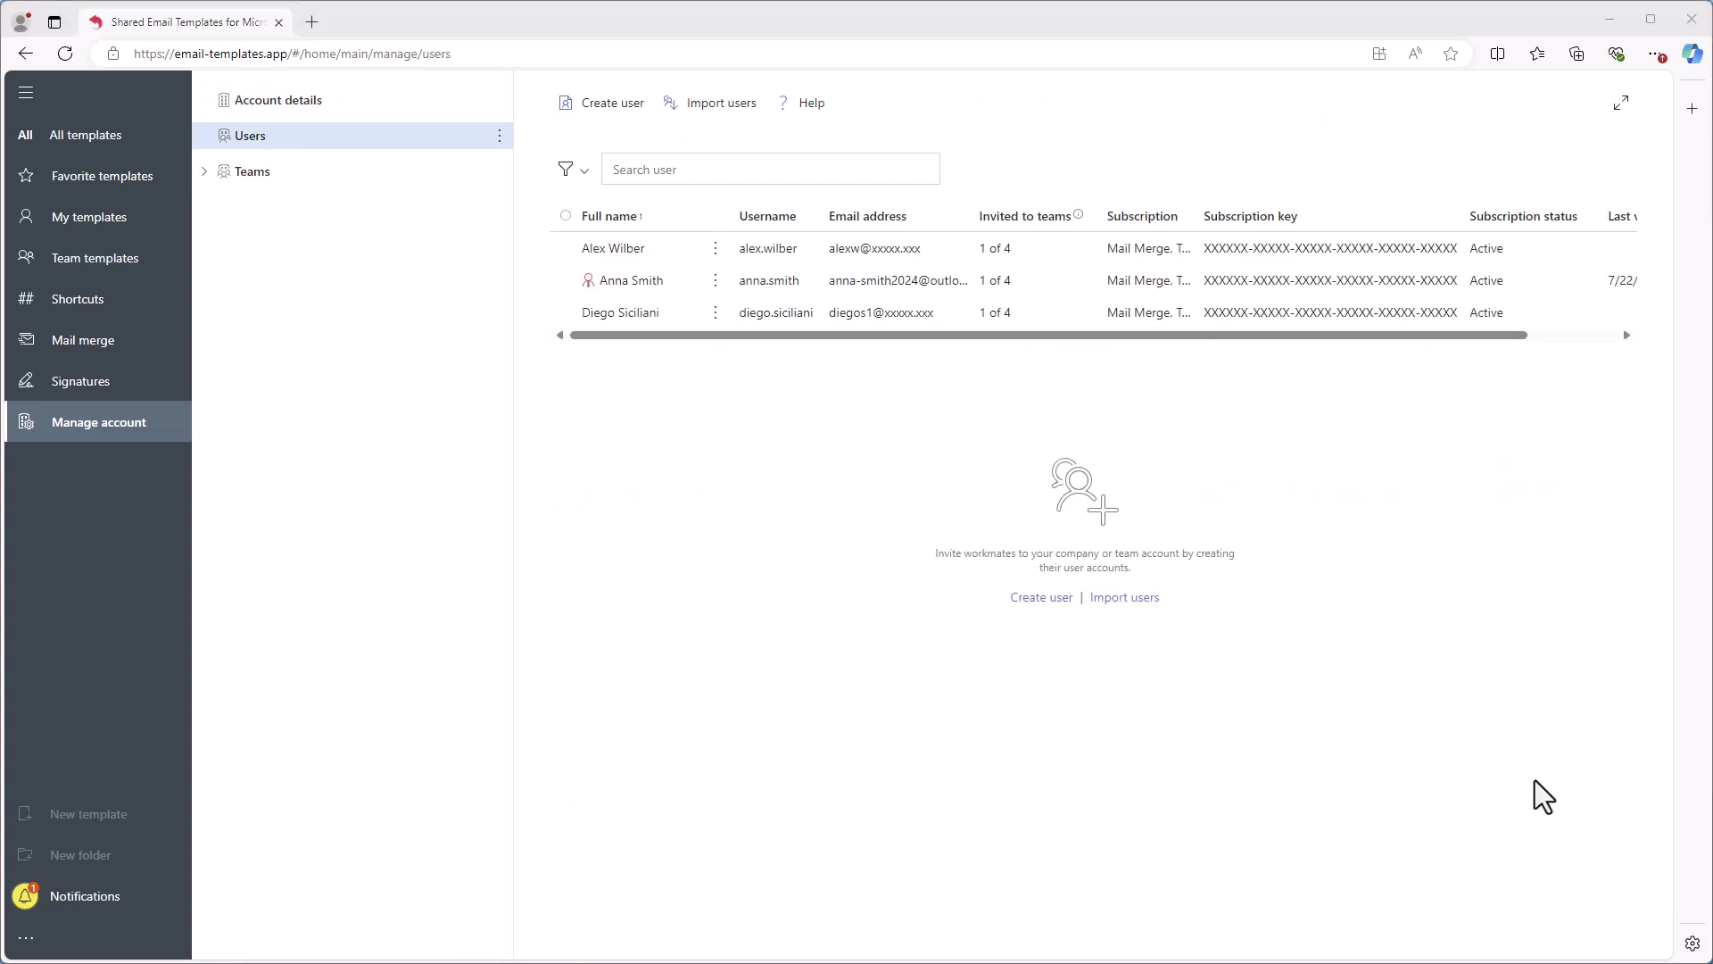
pyautogui.click(206, 172)
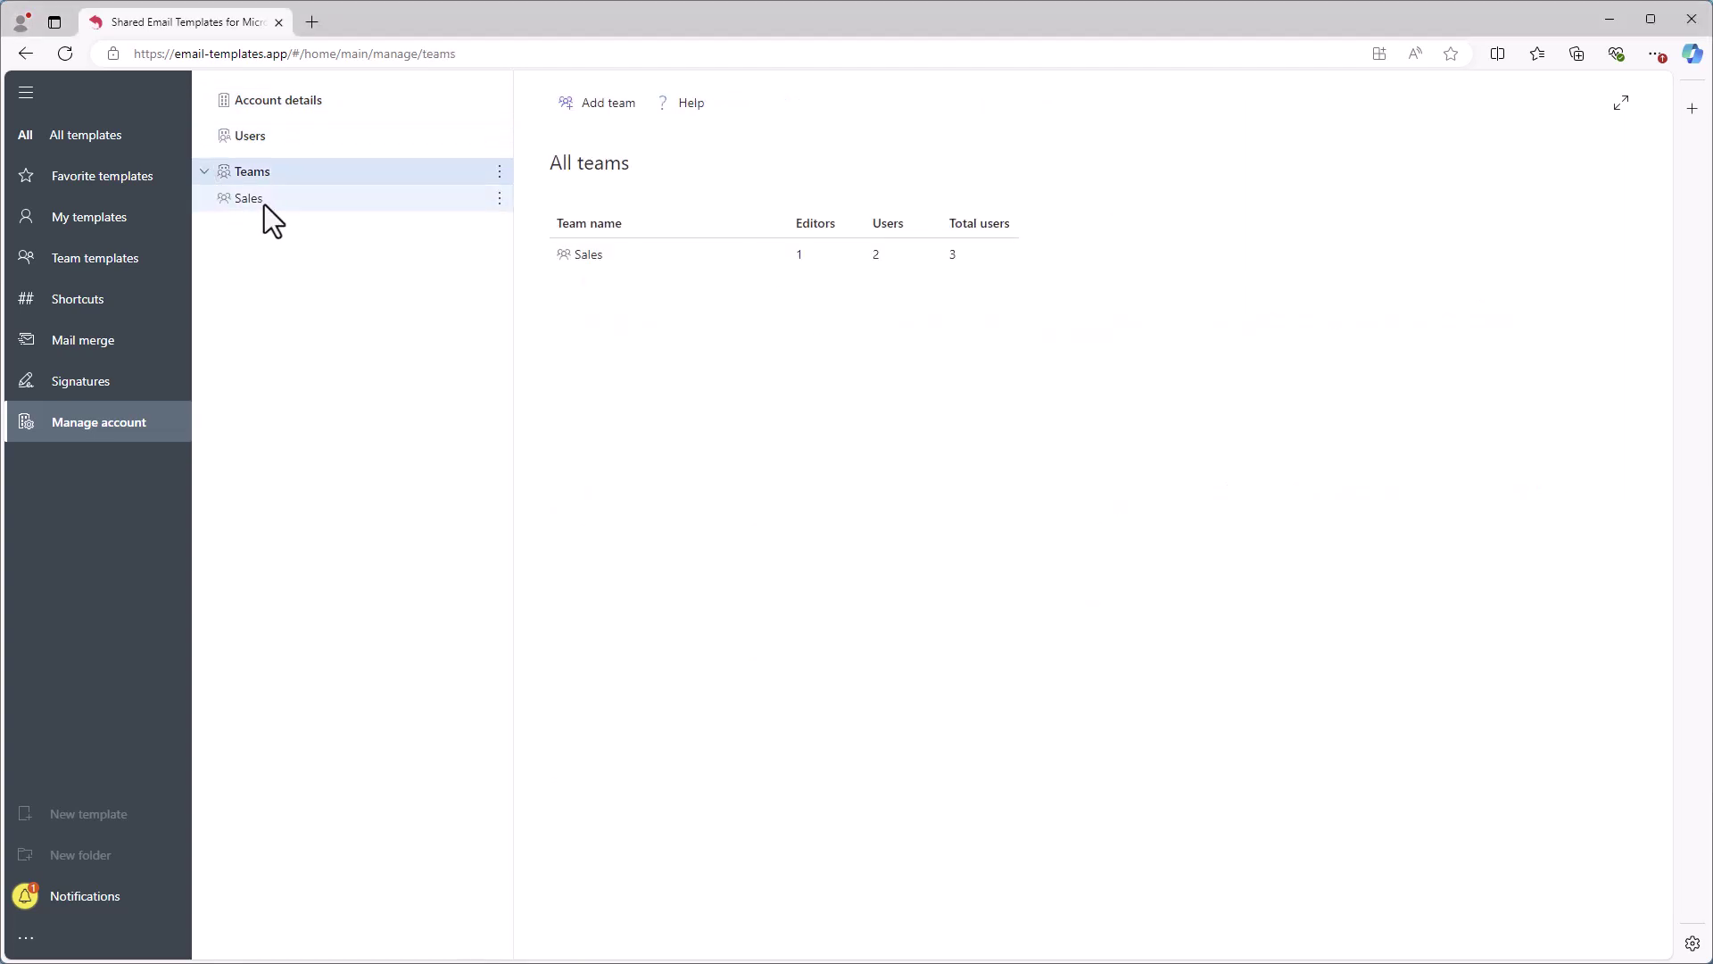
pyautogui.click(264, 202)
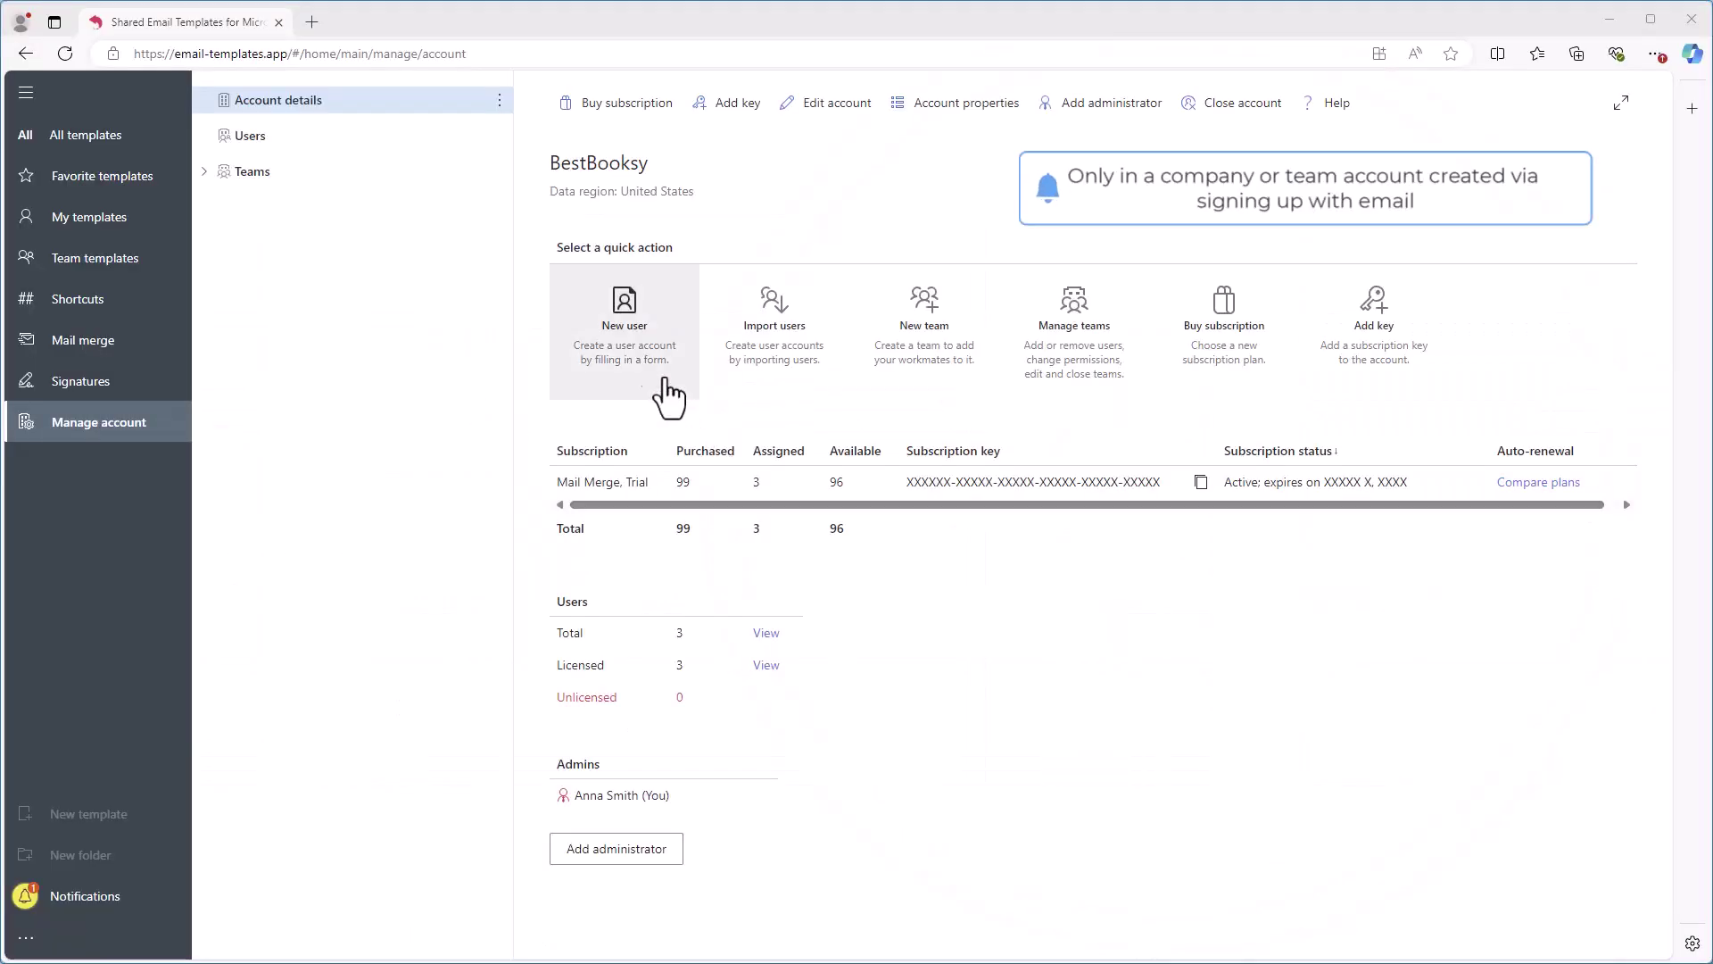
# - Start a new user with first and last name, the pasted e-mail address, and an invitation copy requested
pyautogui.click(627, 332)
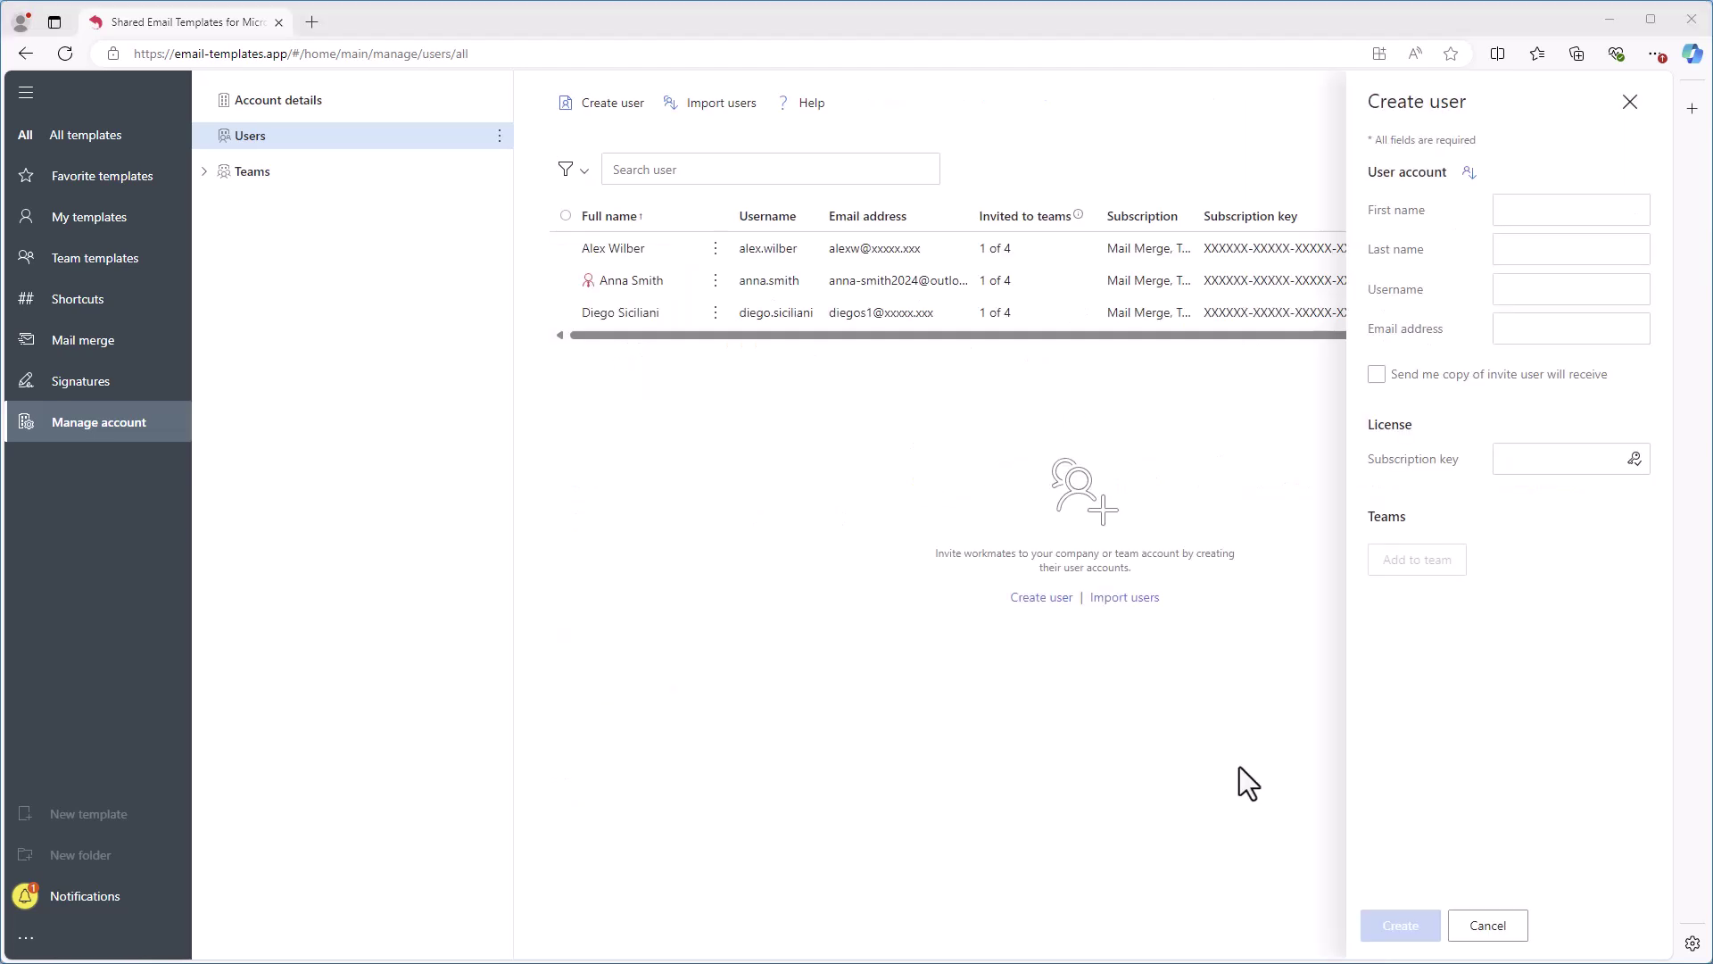
pyautogui.click(1538, 209)
pyautogui.write('Joni')
pyautogui.click(1543, 250)
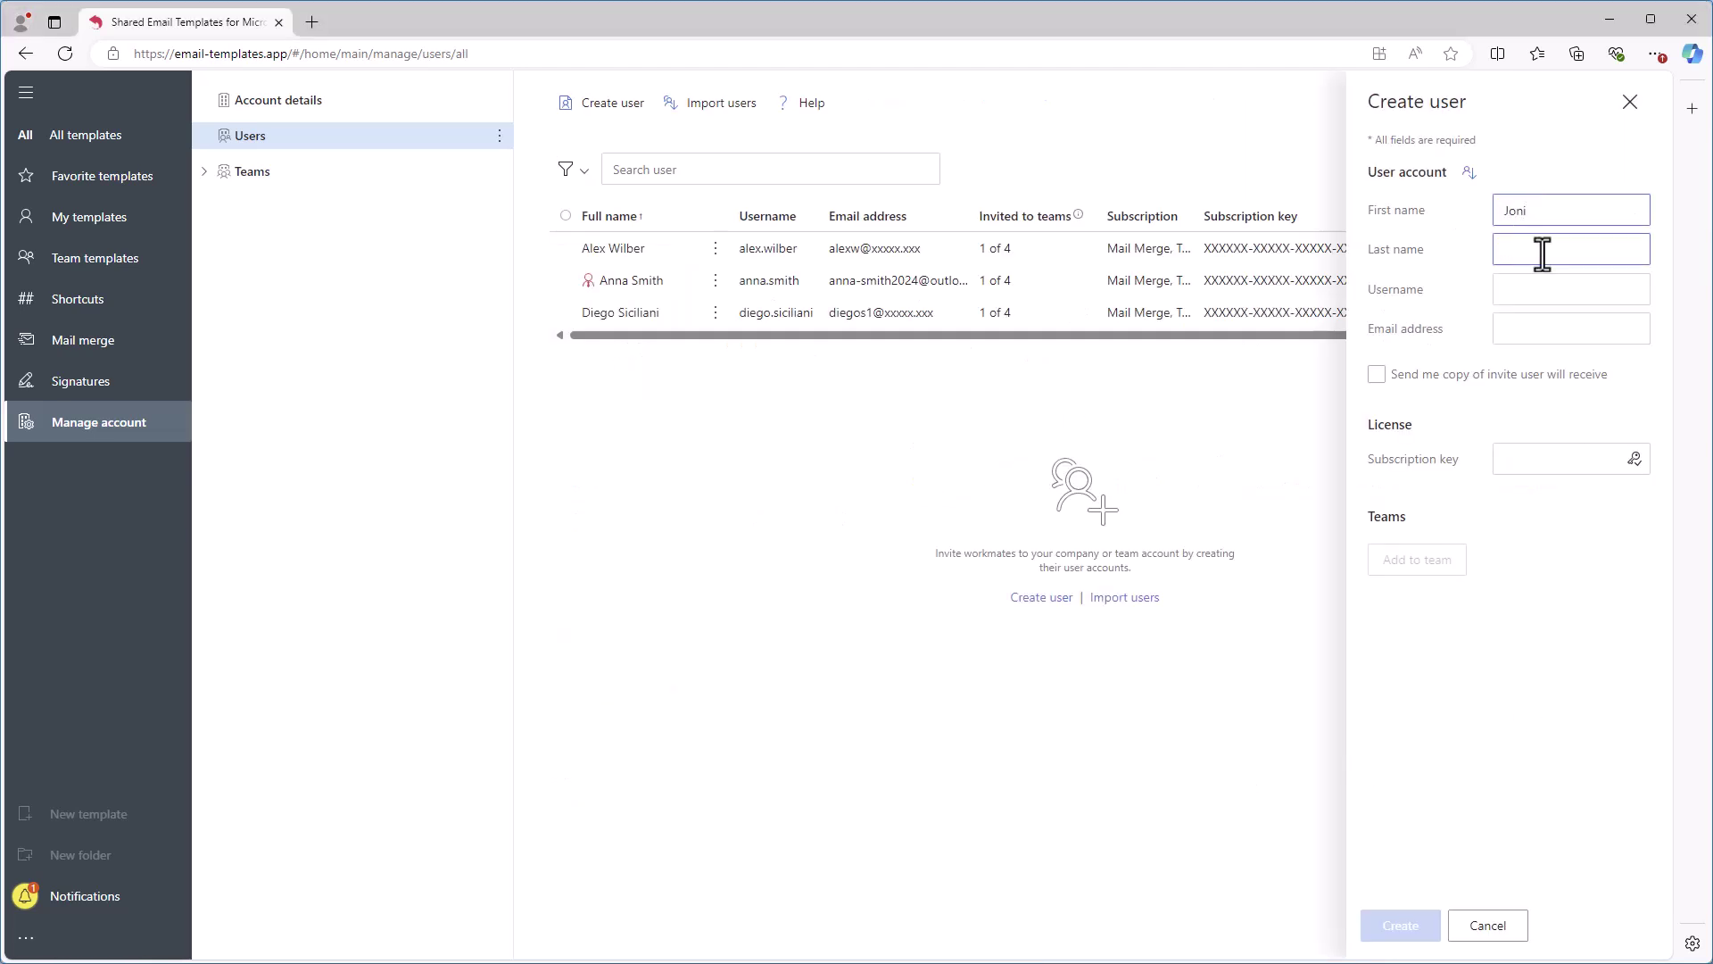
pyautogui.write('Sherman')
pyautogui.click(1570, 328)
pyautogui.hotkey('ctrl', 'v')
pyautogui.click(1376, 374)
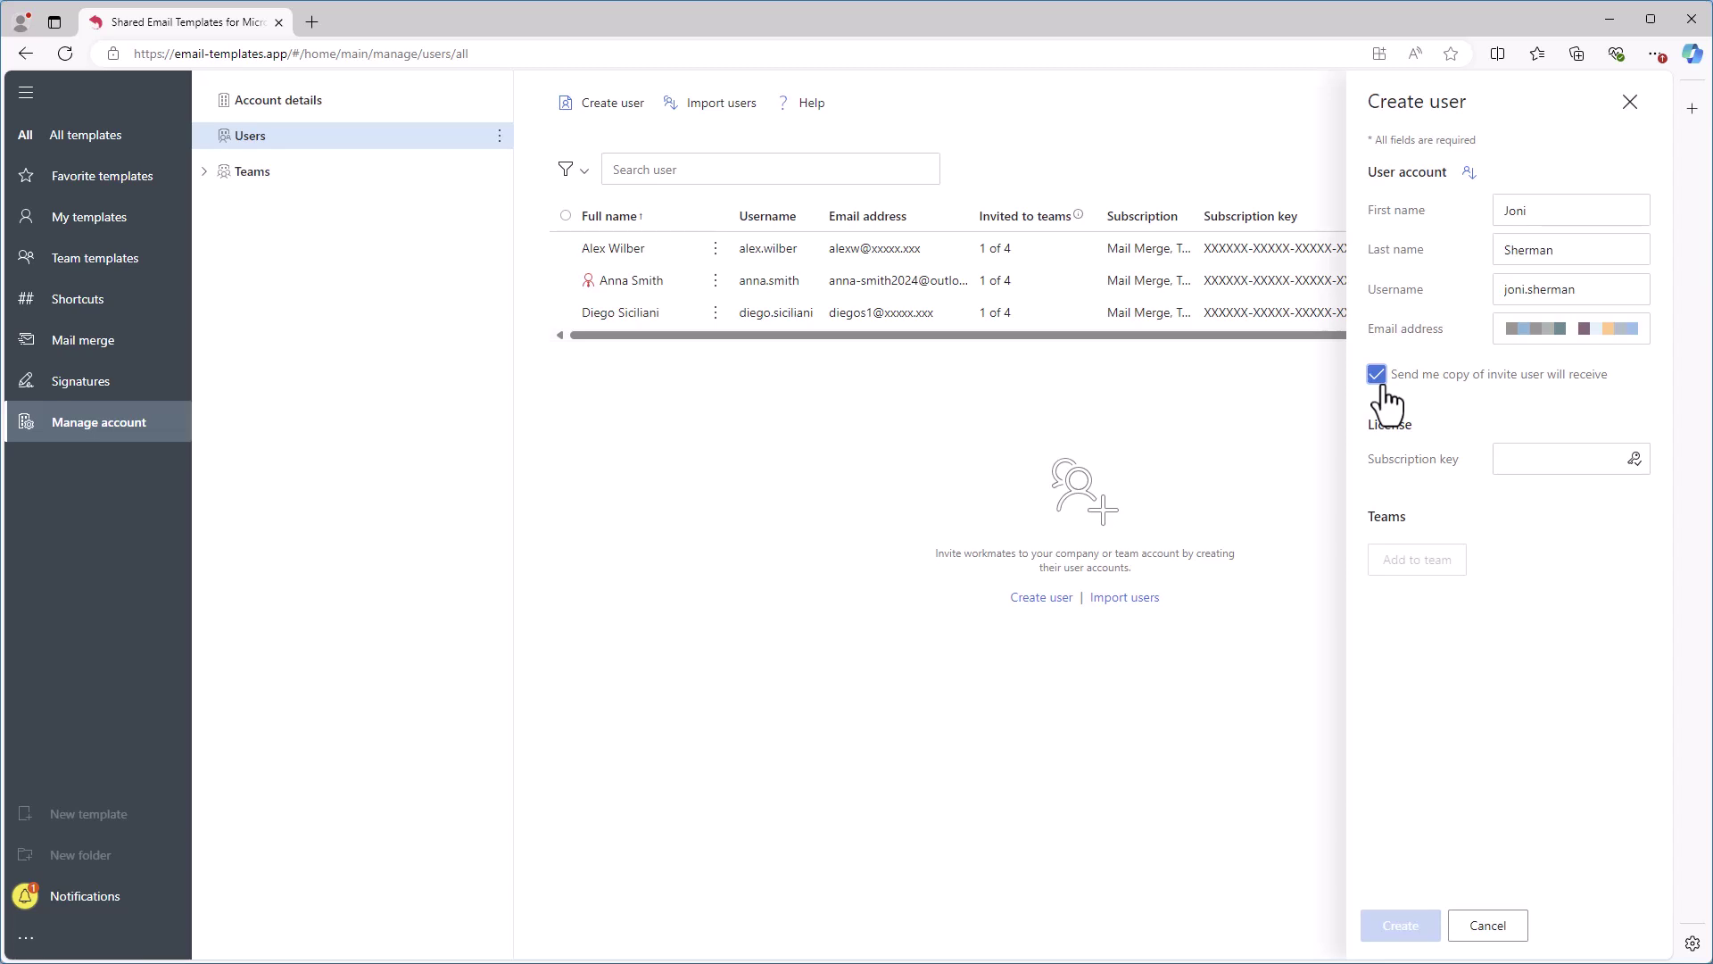
# - Assign the Mail Merge, Trial key, add the user to Sales as User, and create the account
pyautogui.click(1633, 459)
pyautogui.click(848, 379)
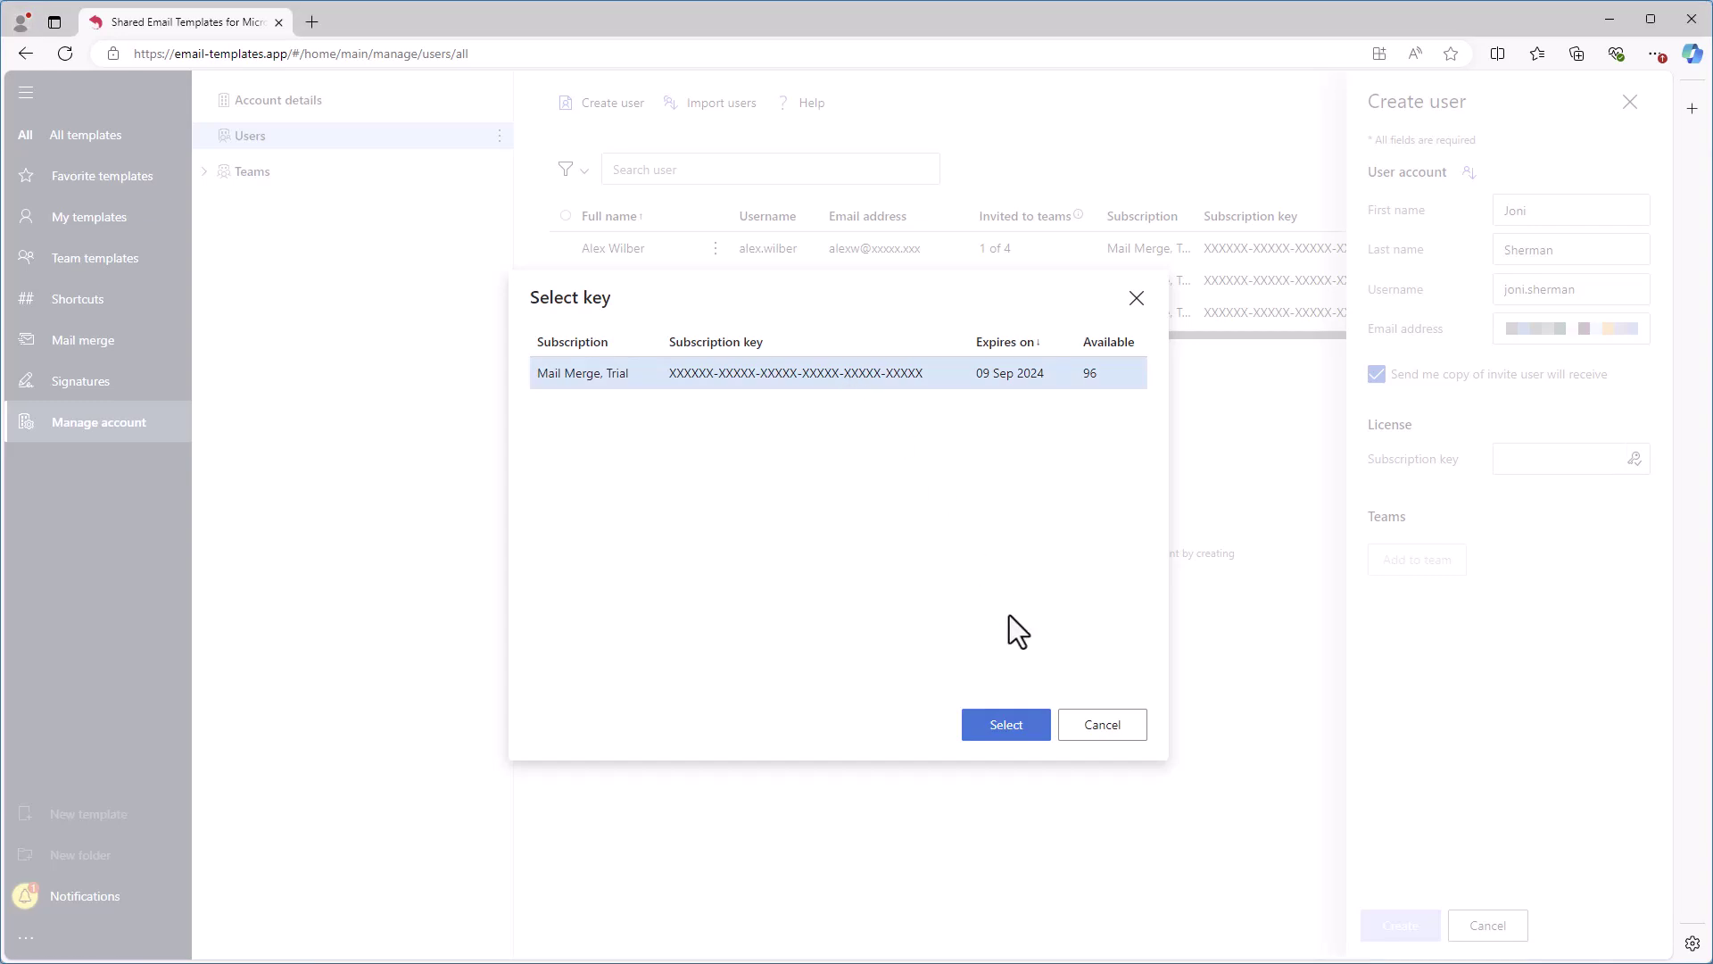
pyautogui.click(1006, 724)
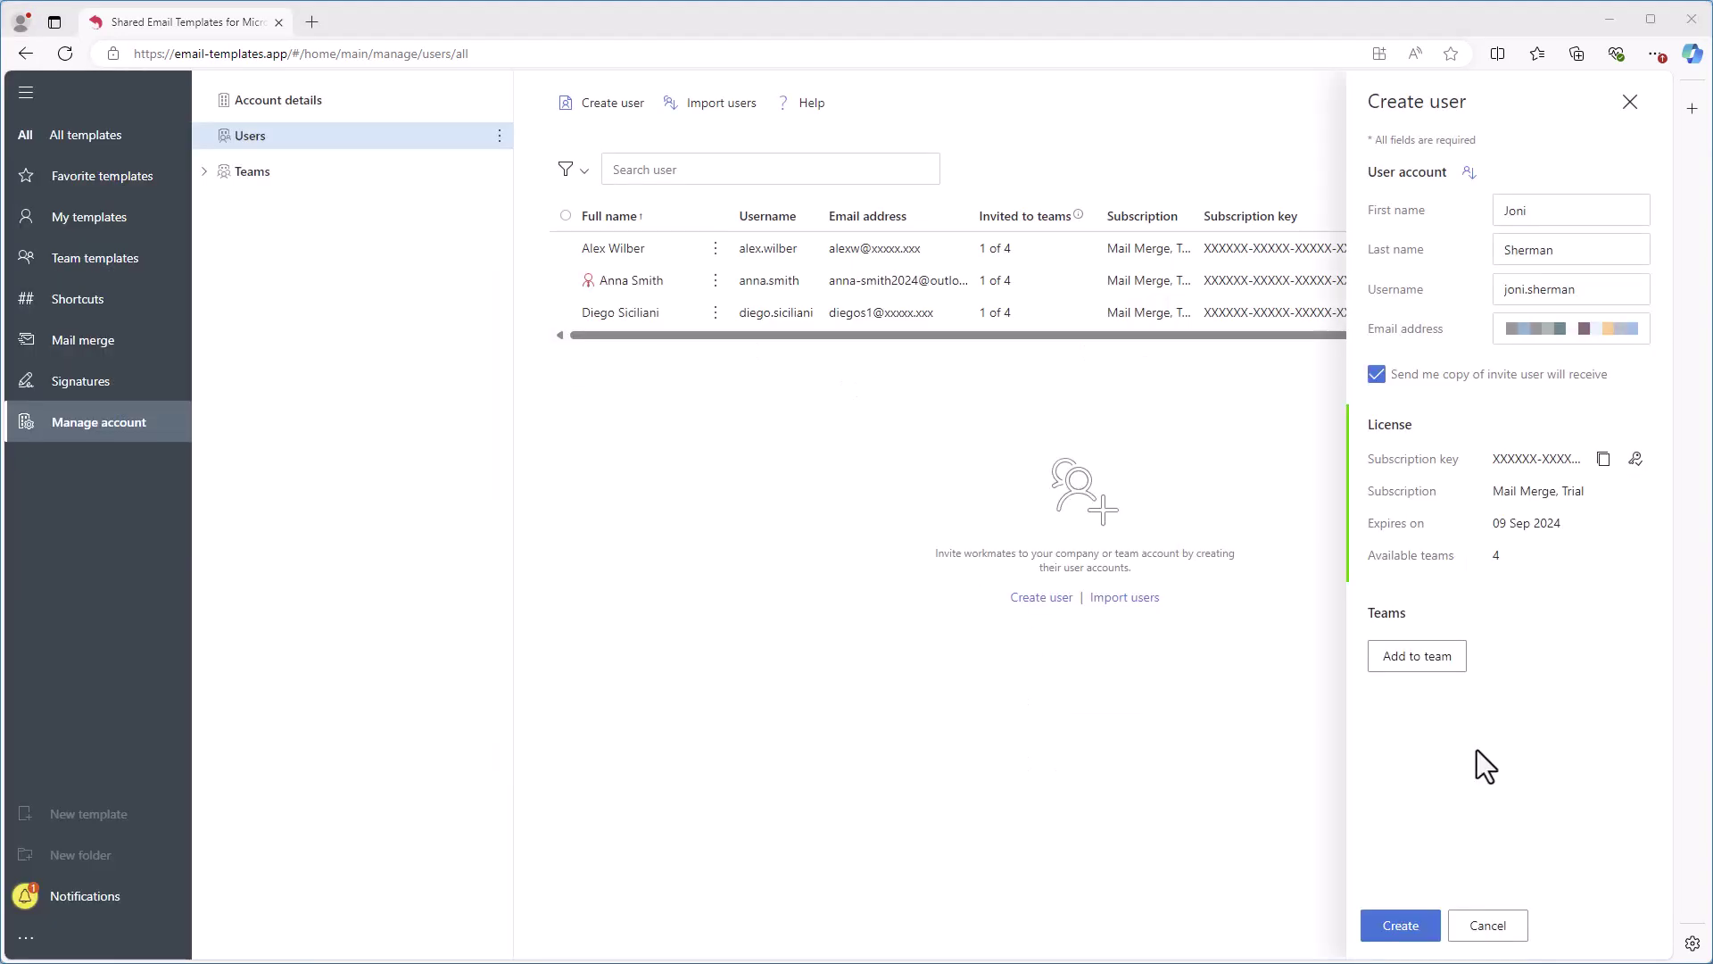
pyautogui.click(1450, 658)
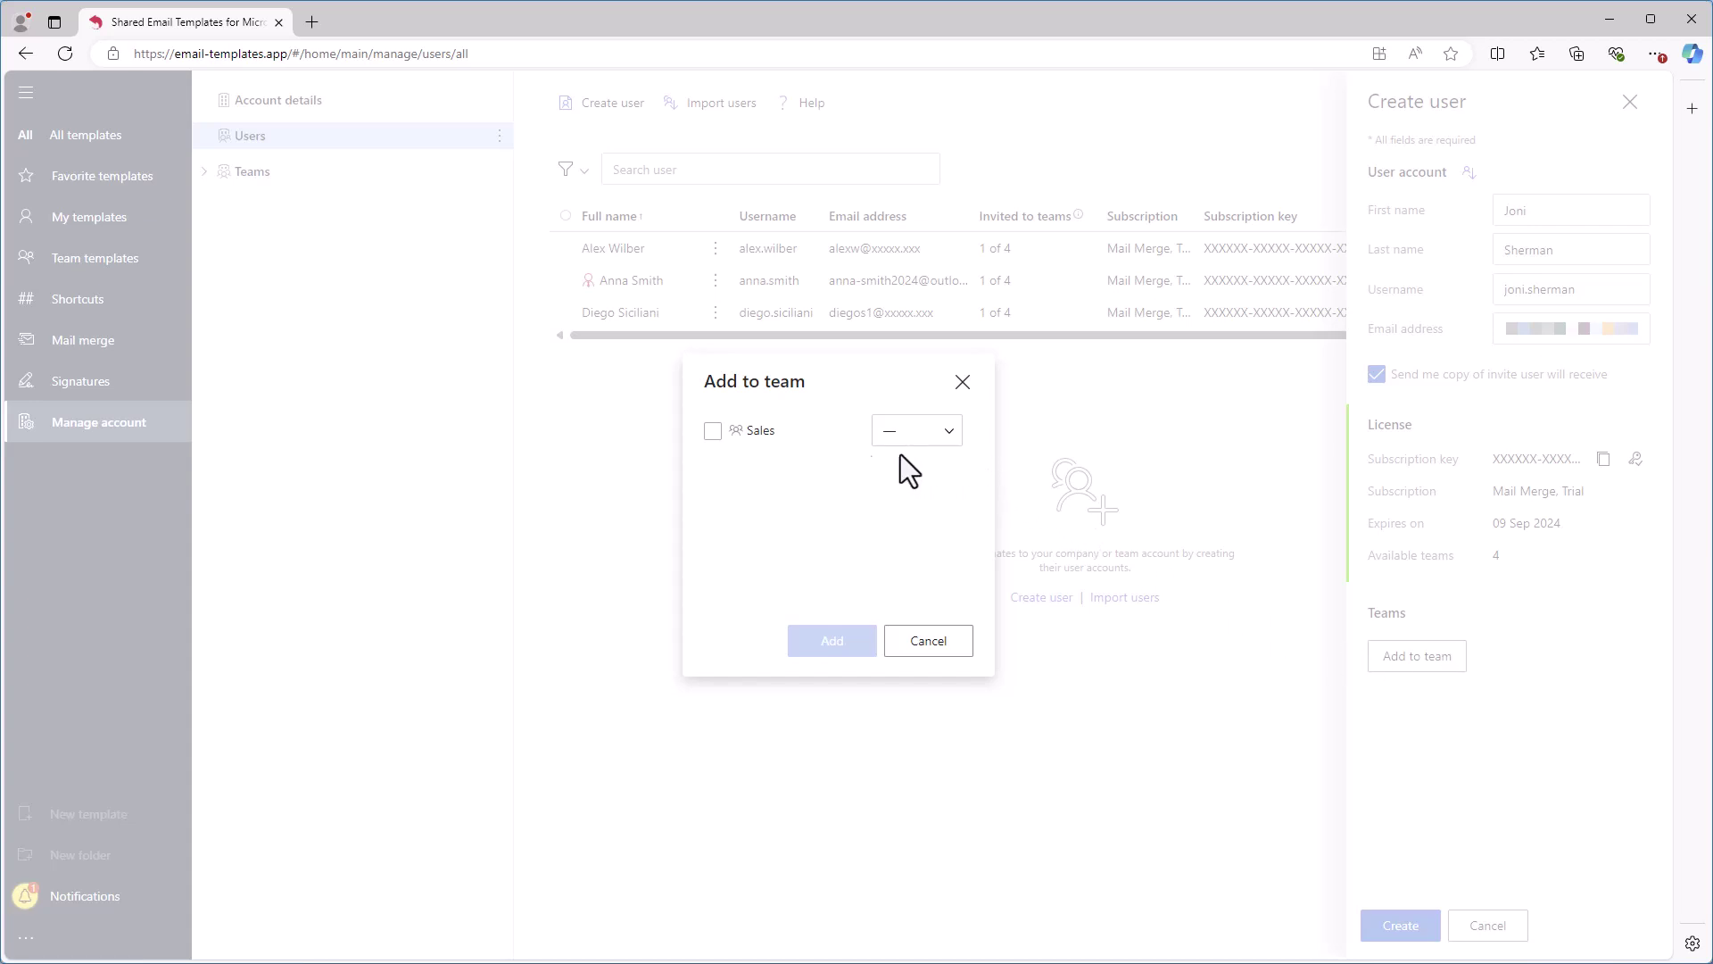
pyautogui.click(713, 431)
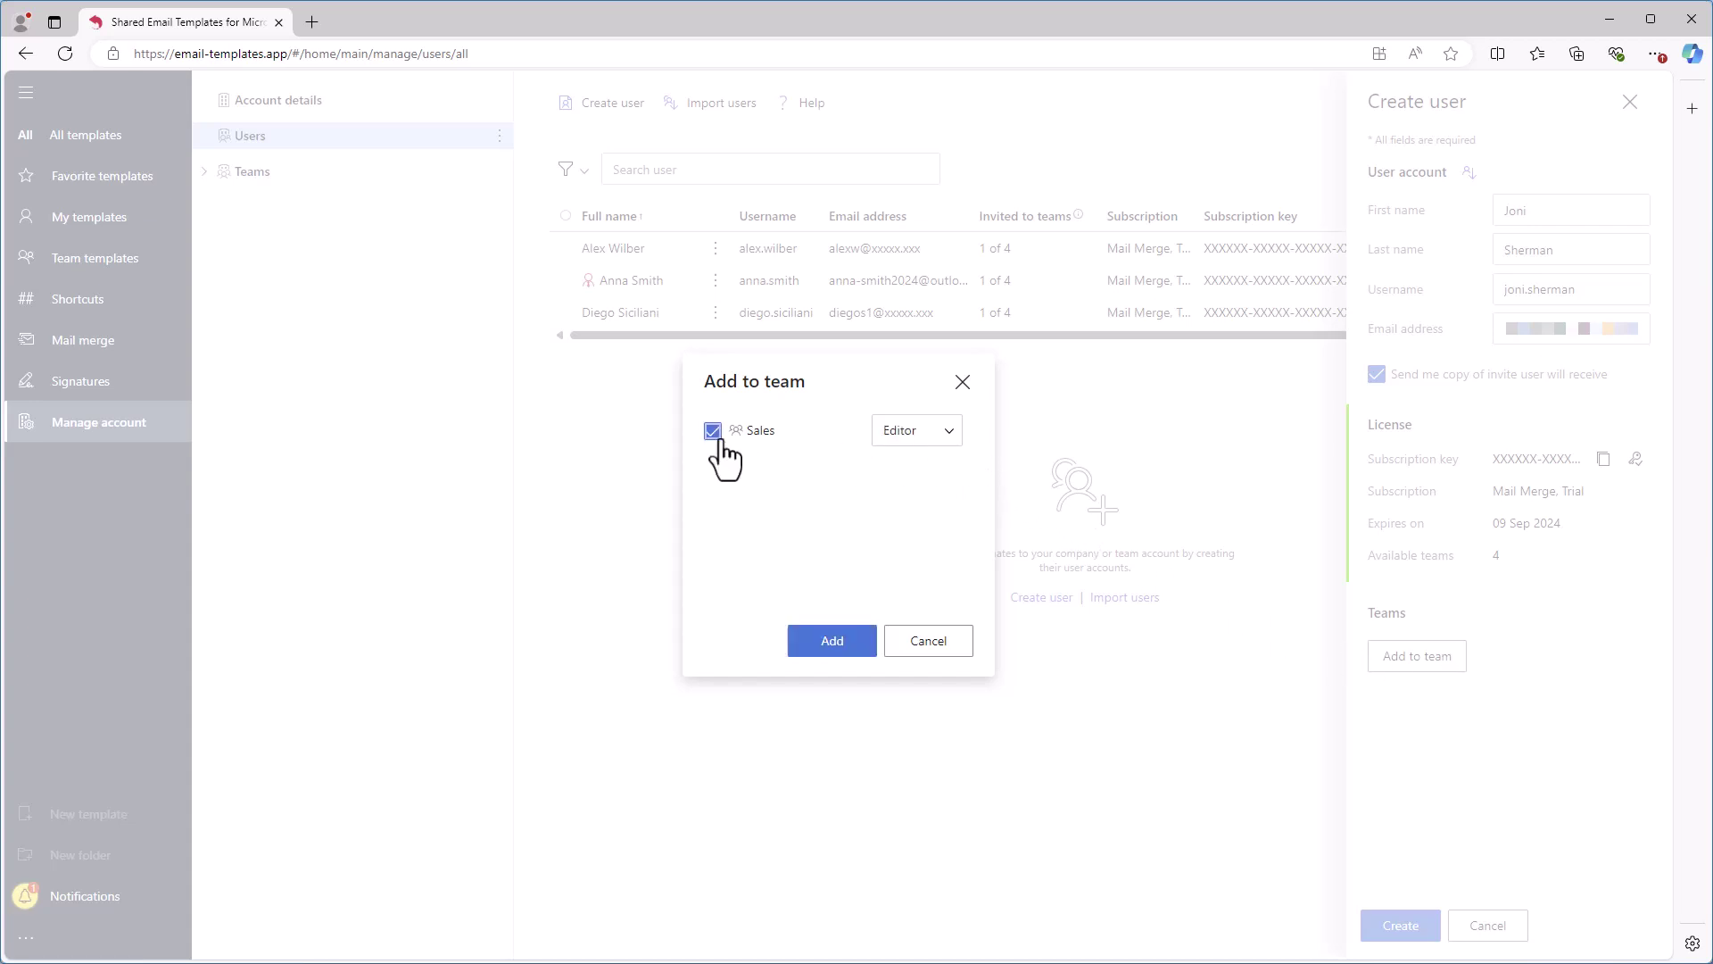
pyautogui.click(939, 435)
pyautogui.click(928, 497)
pyautogui.click(831, 641)
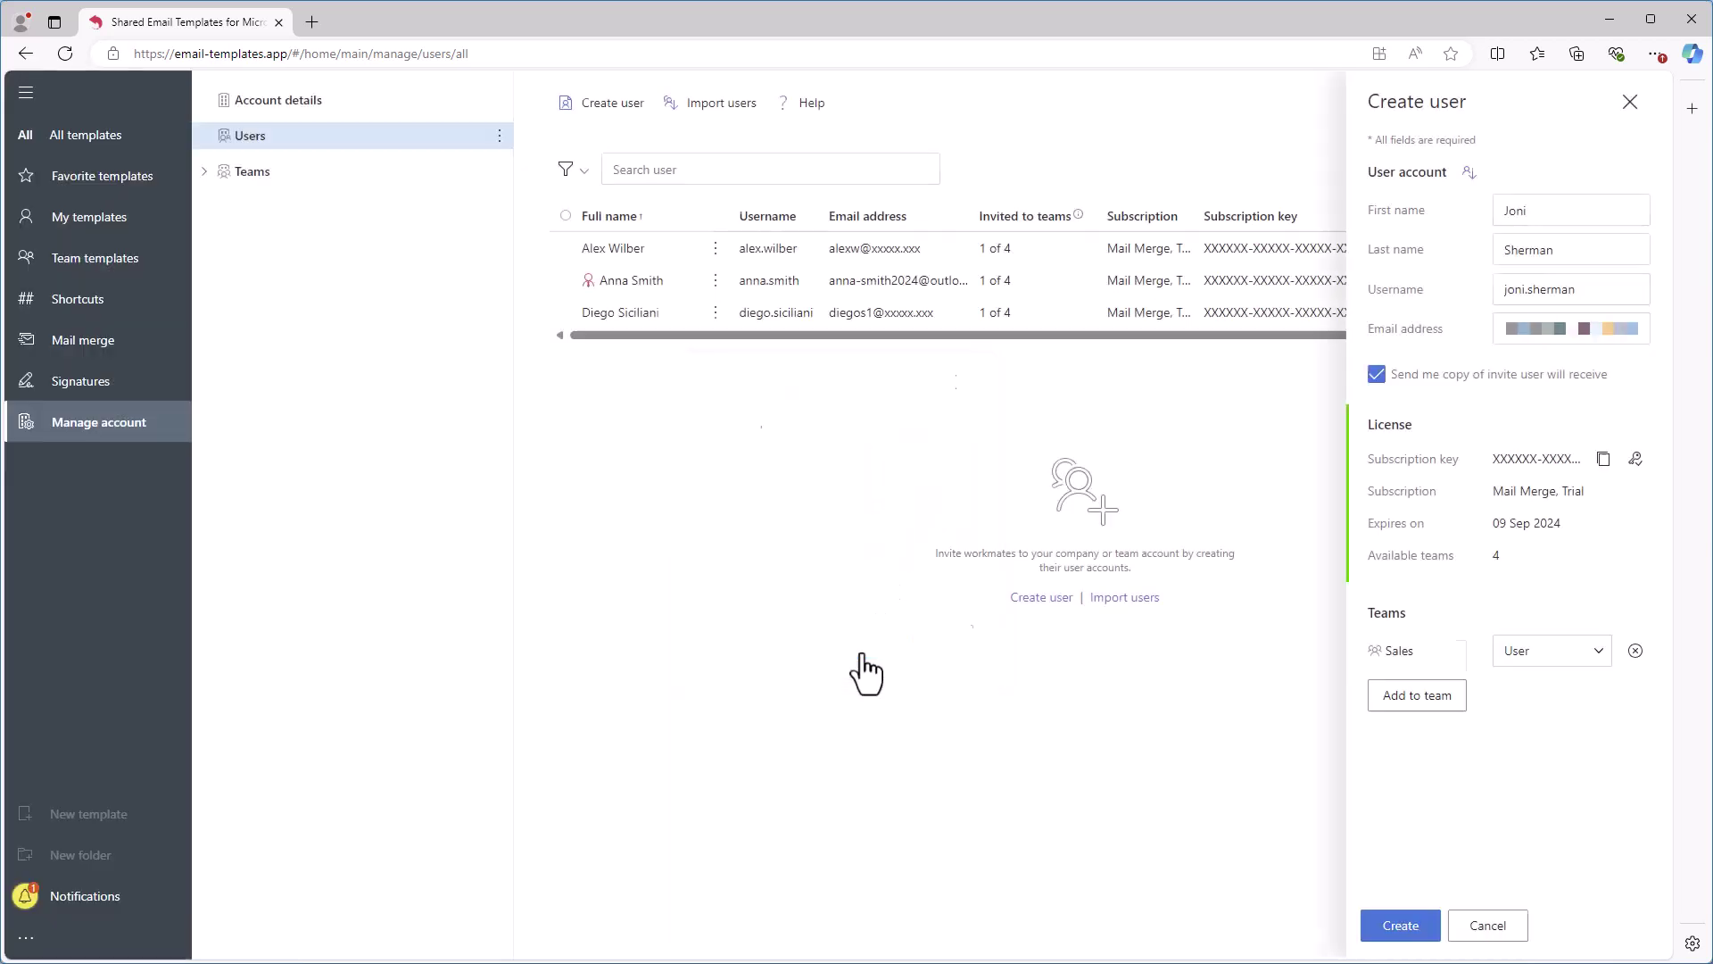
pyautogui.click(1430, 934)
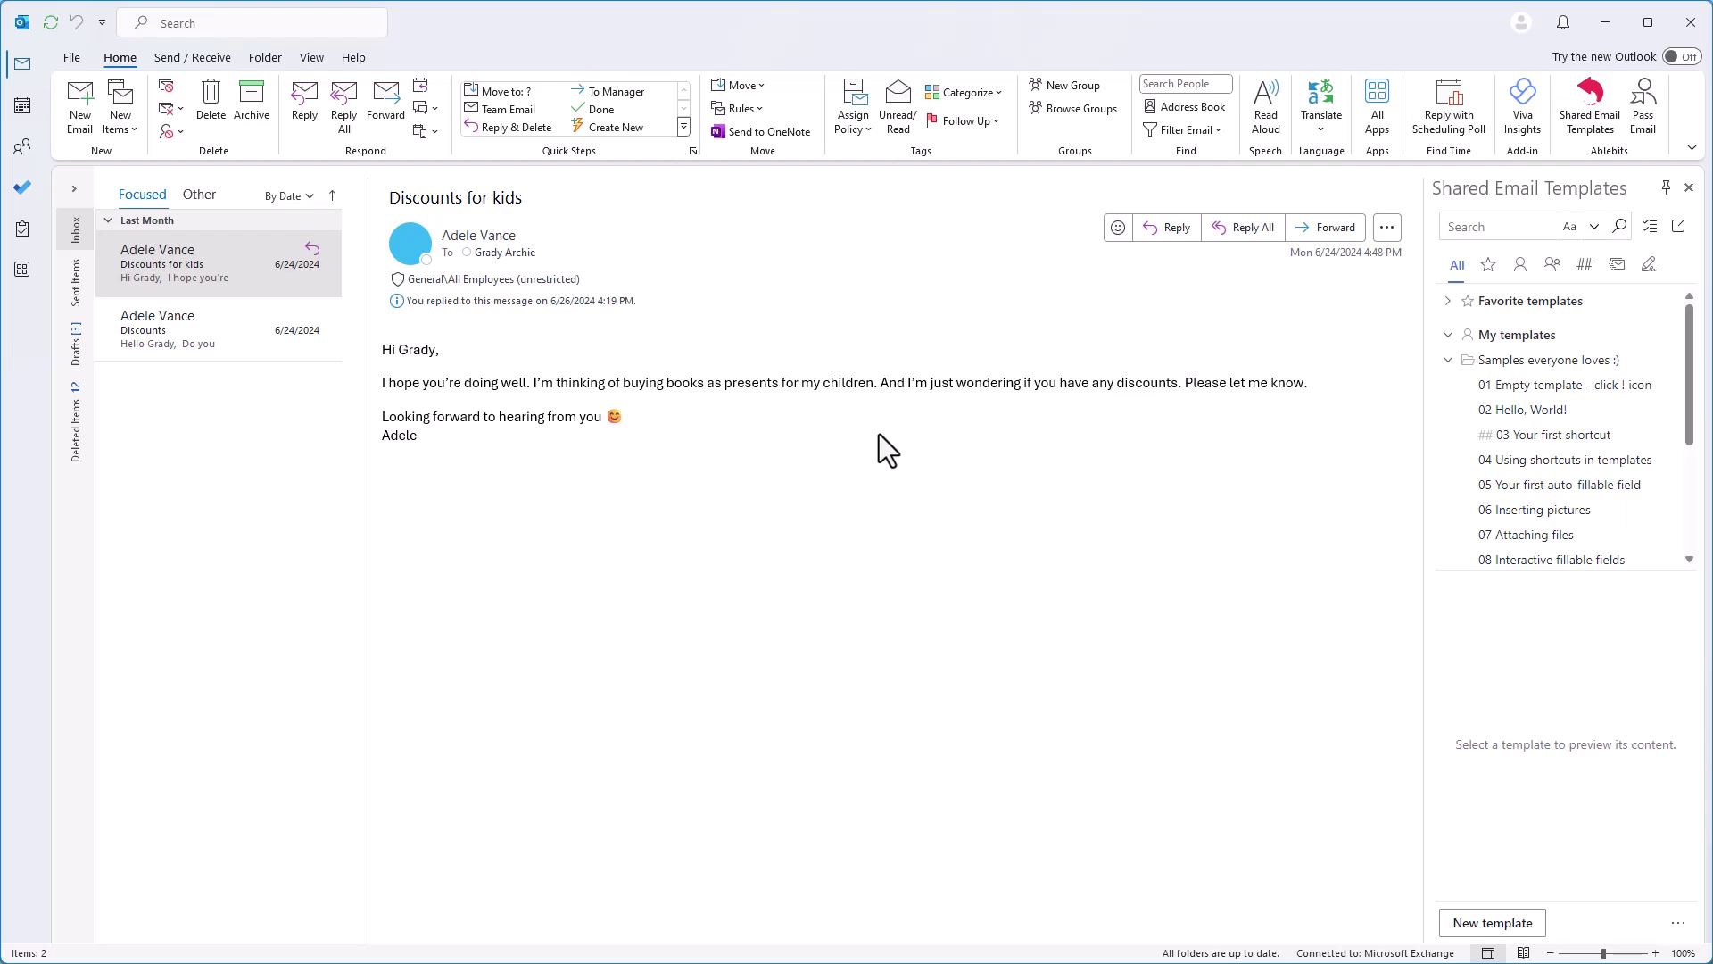
# - Choose Manage account from the add-in pane's ... menu to open the BestBooksie account page
pyautogui.click(1677, 923)
pyautogui.click(1624, 758)
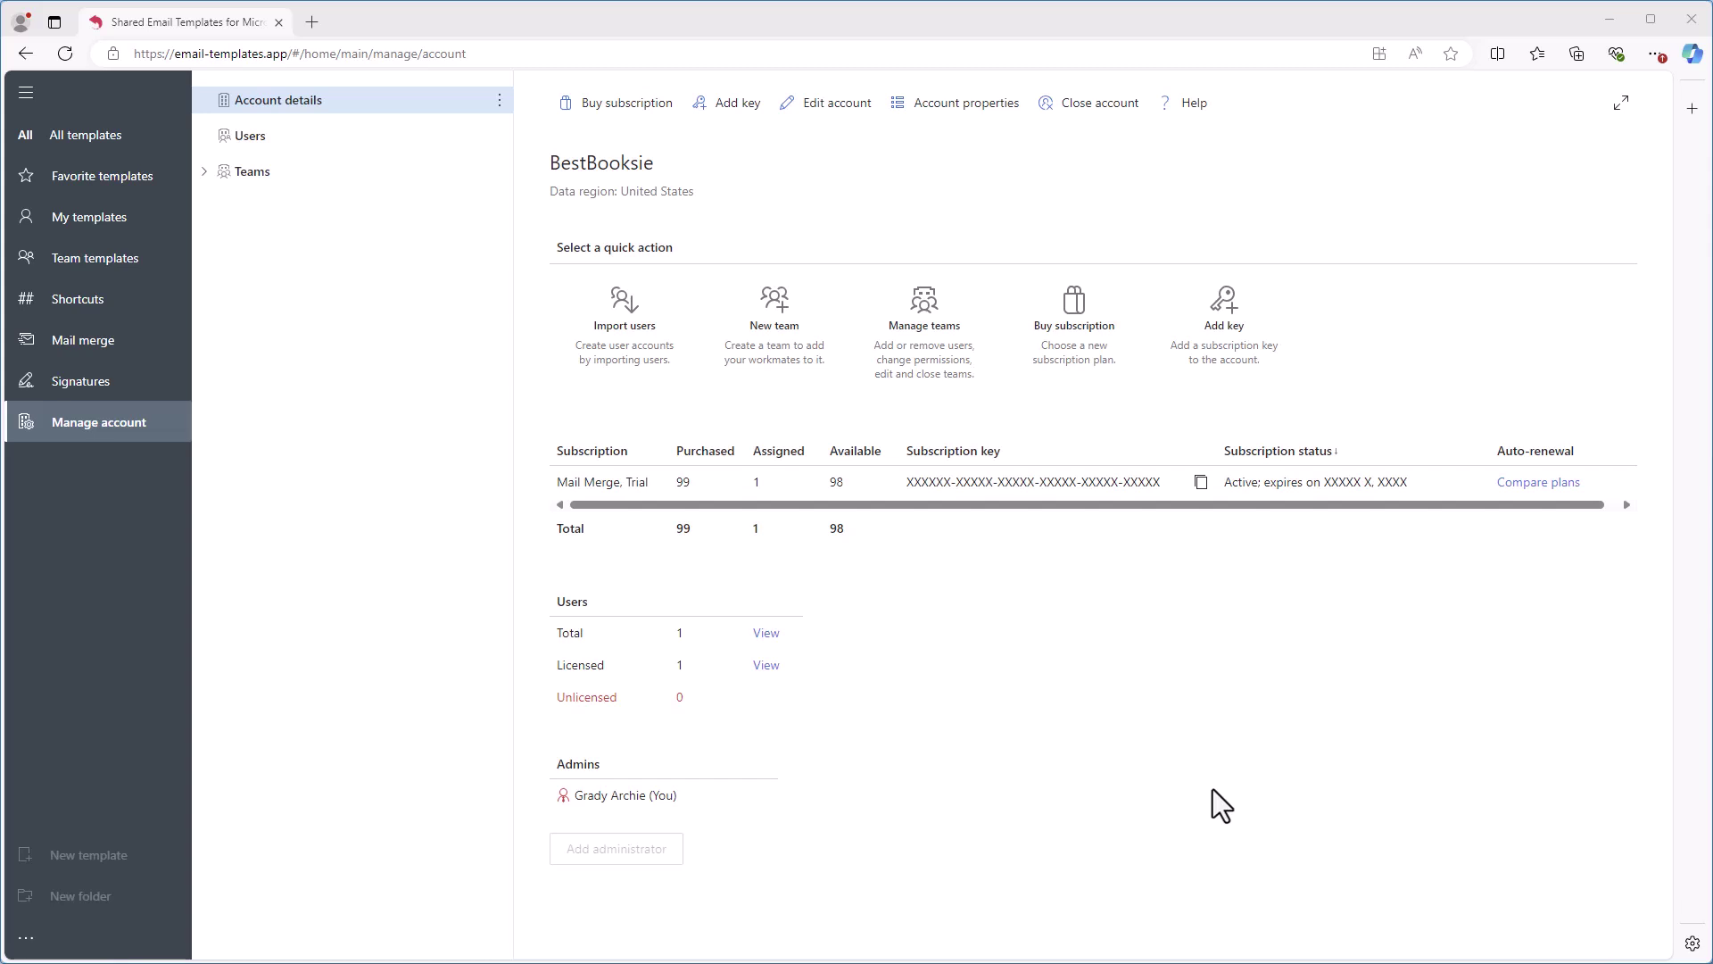
# - Import two selected users from Microsoft Active Directory and dismiss the import summary
pyautogui.click(596, 348)
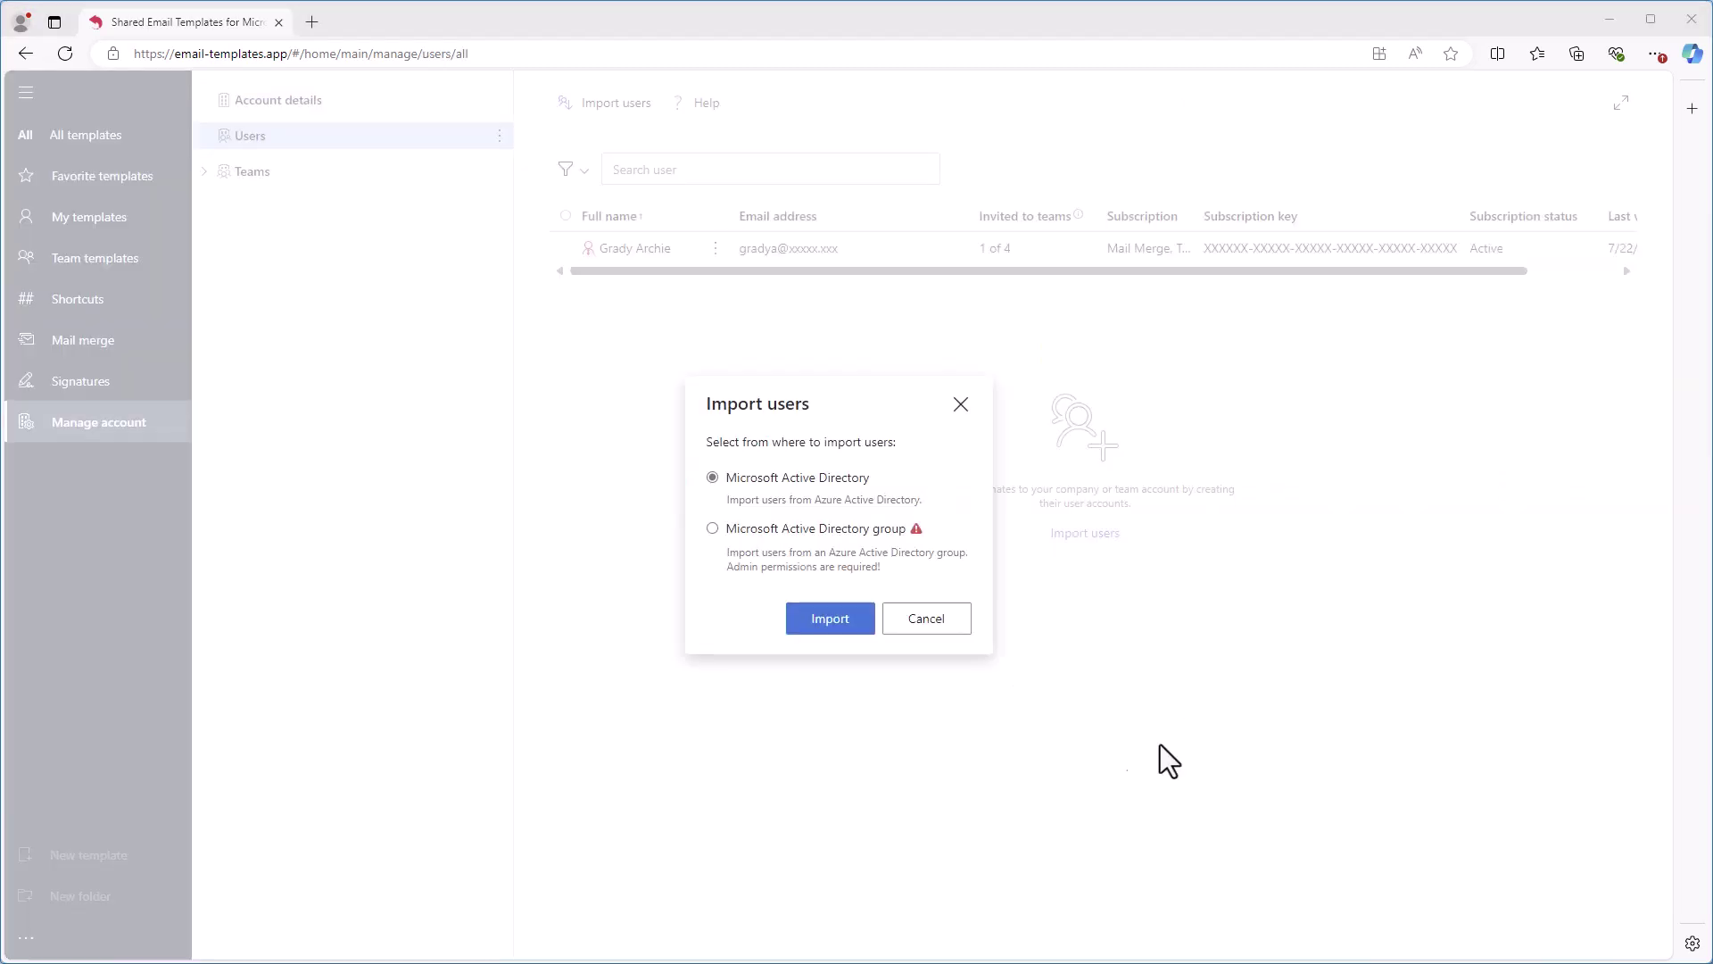
pyautogui.click(852, 623)
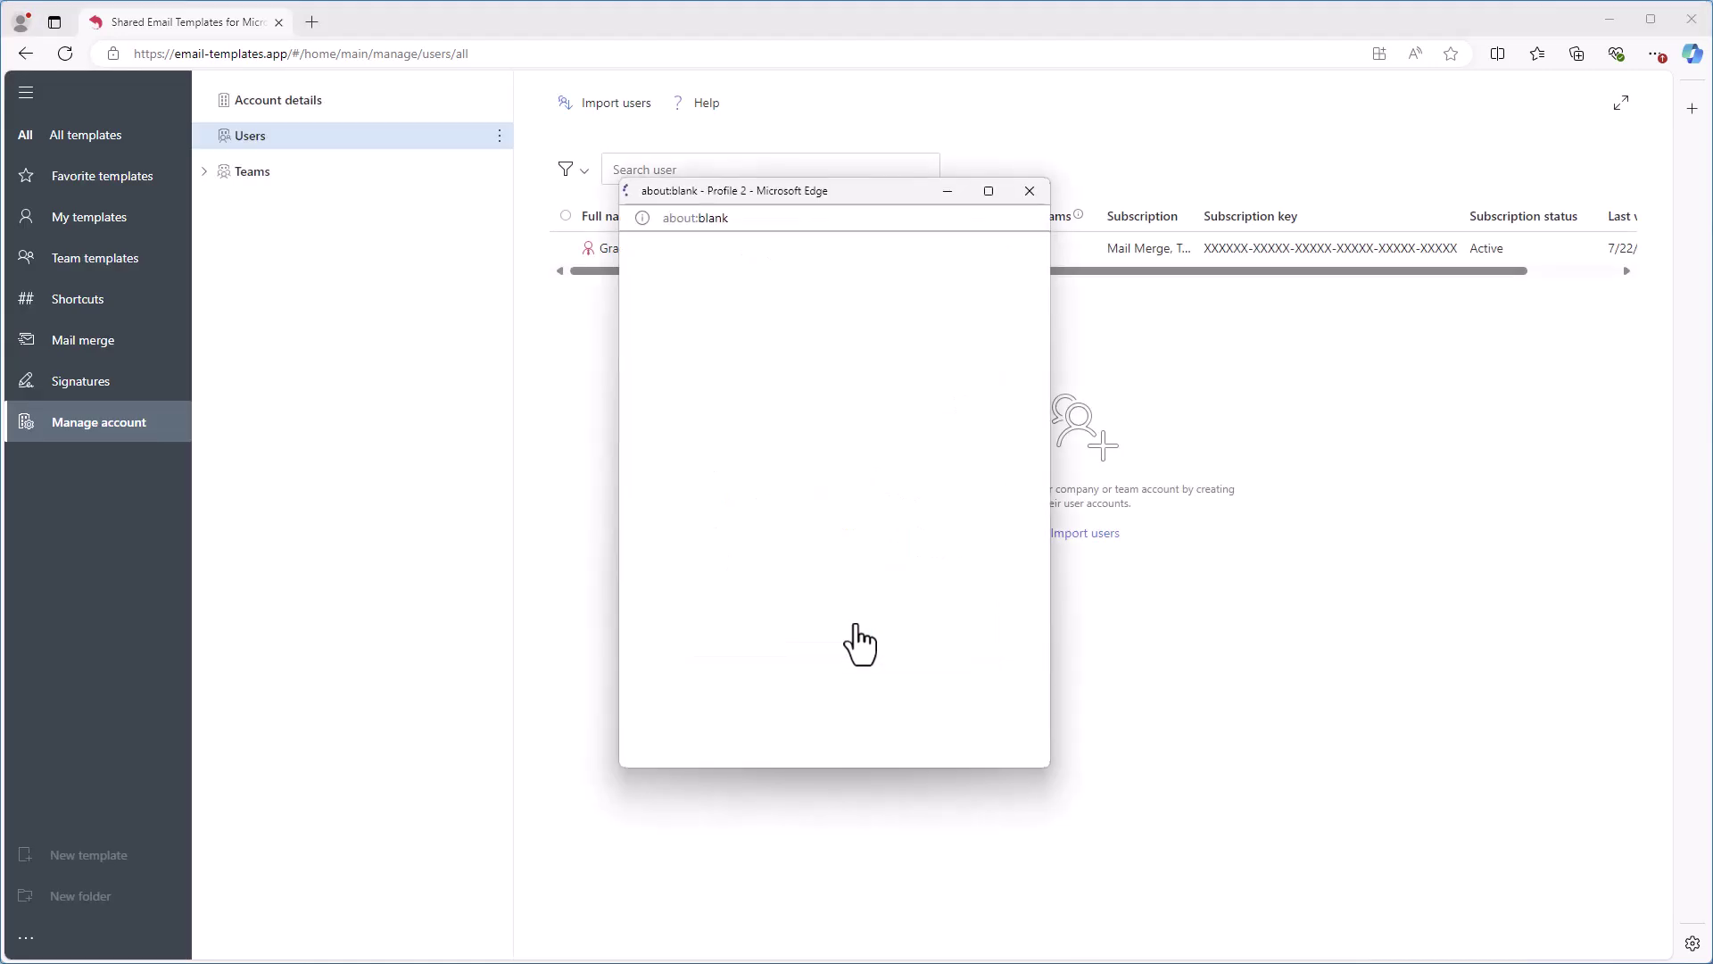
pyautogui.click(932, 363)
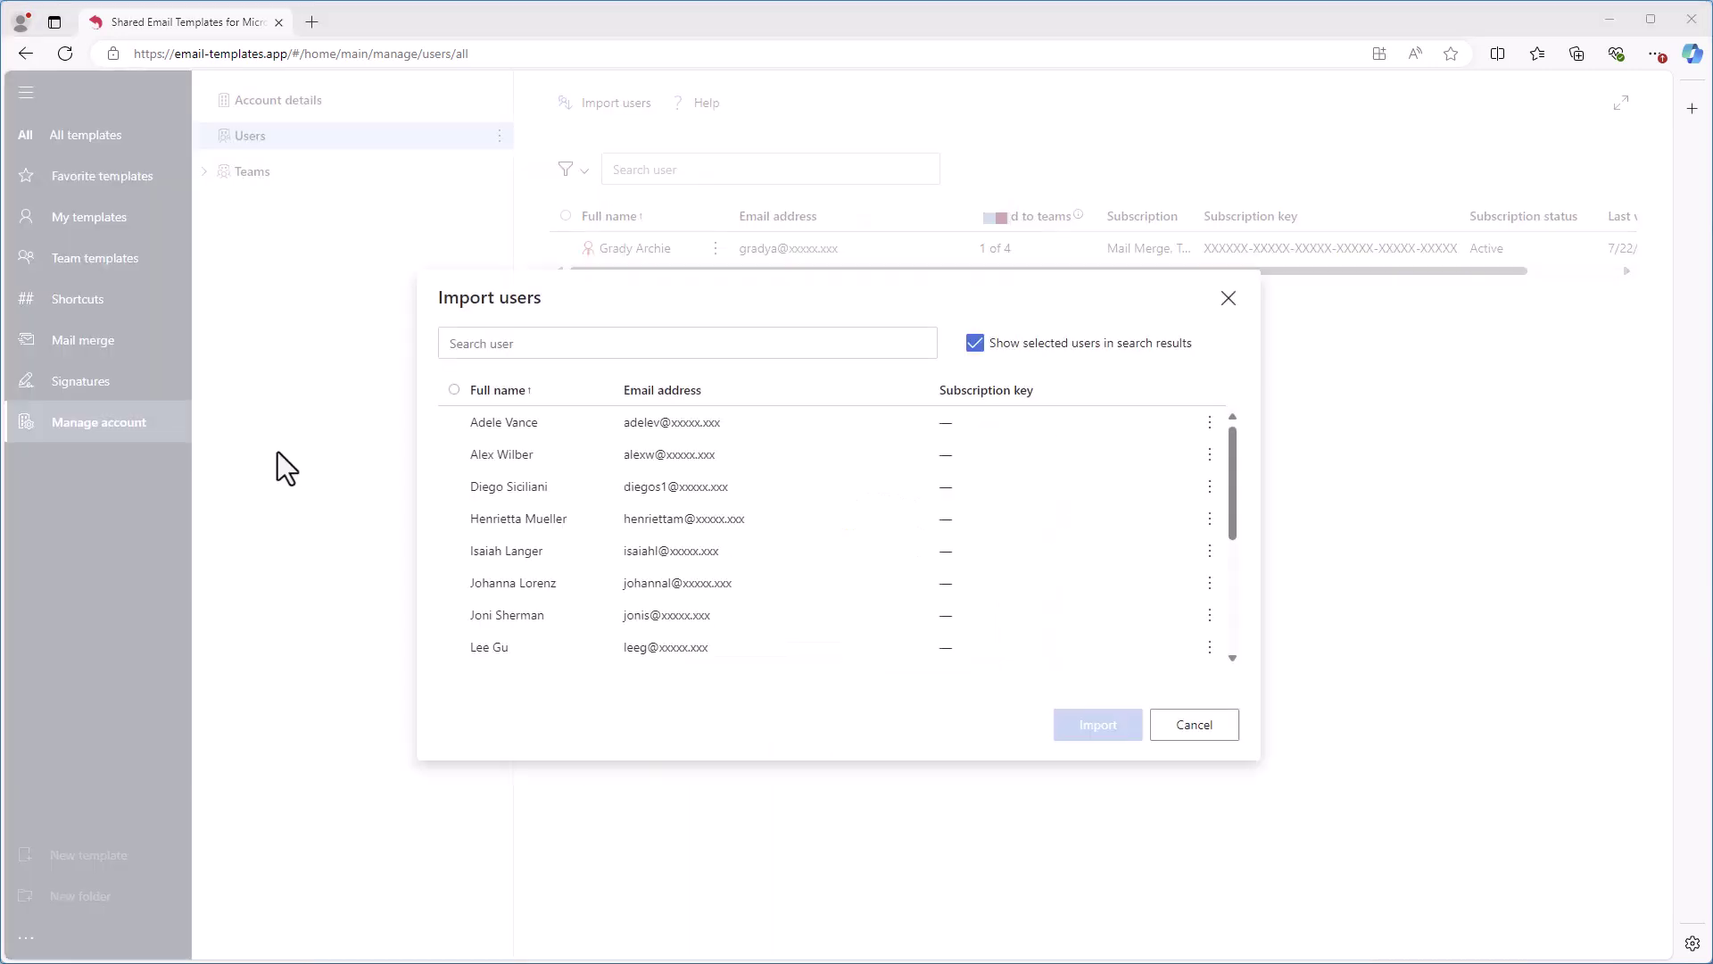
pyautogui.click(454, 455)
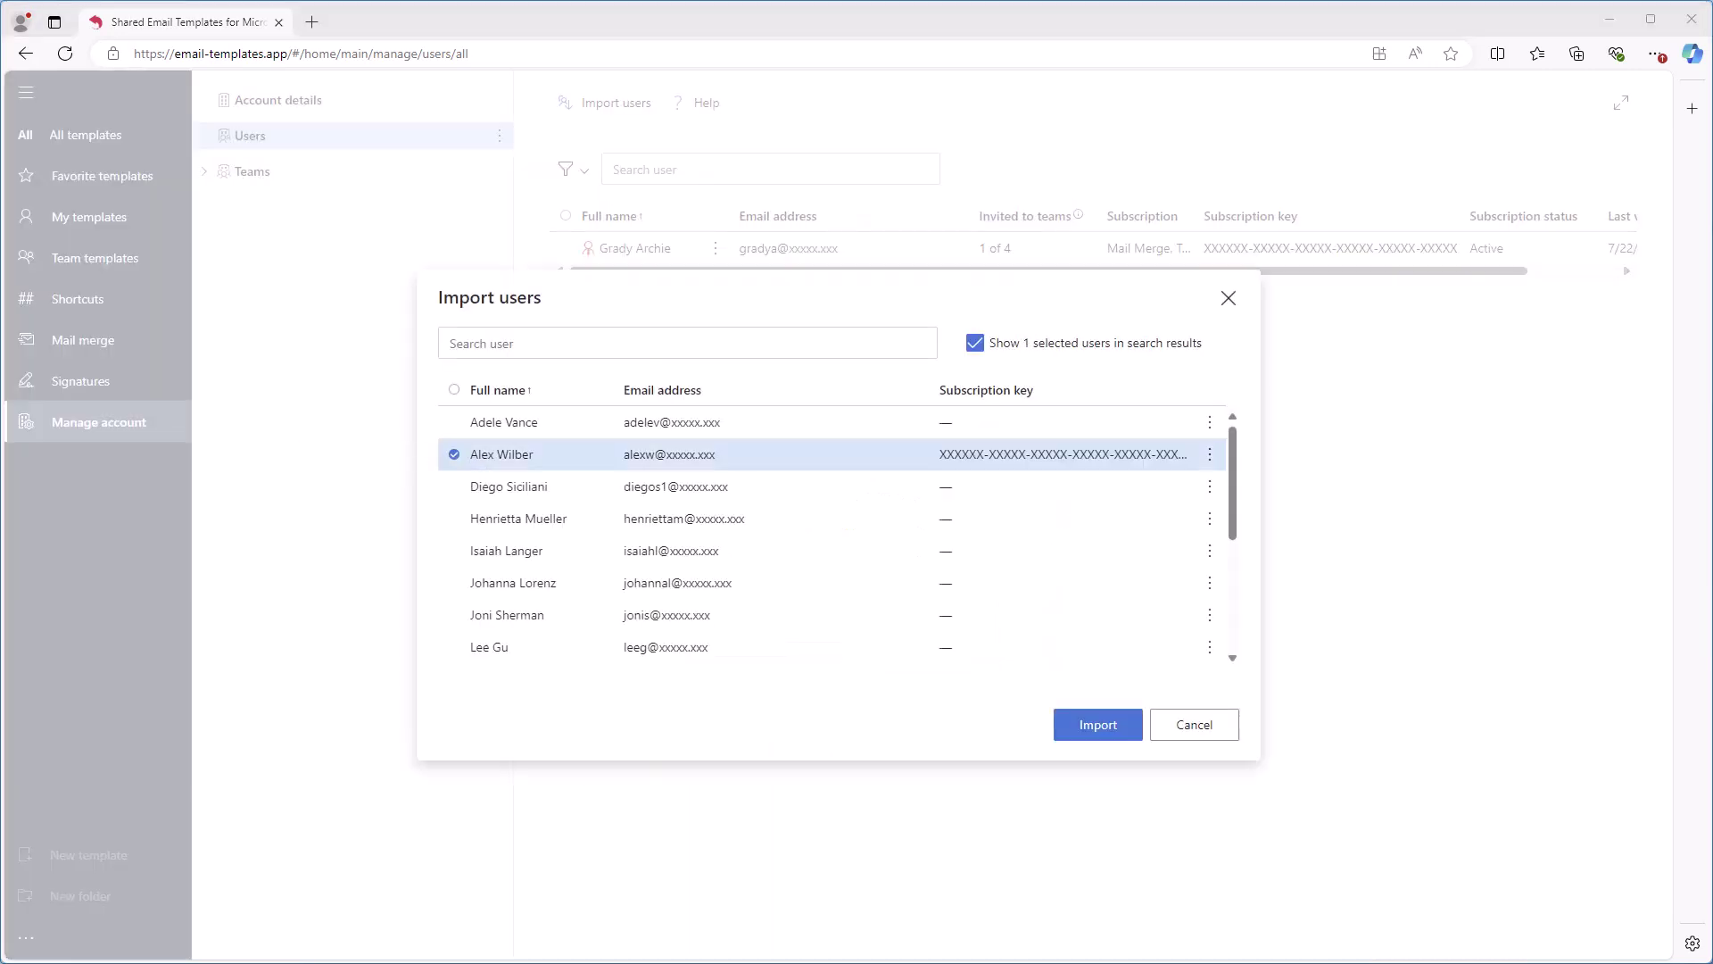
pyautogui.click(454, 614)
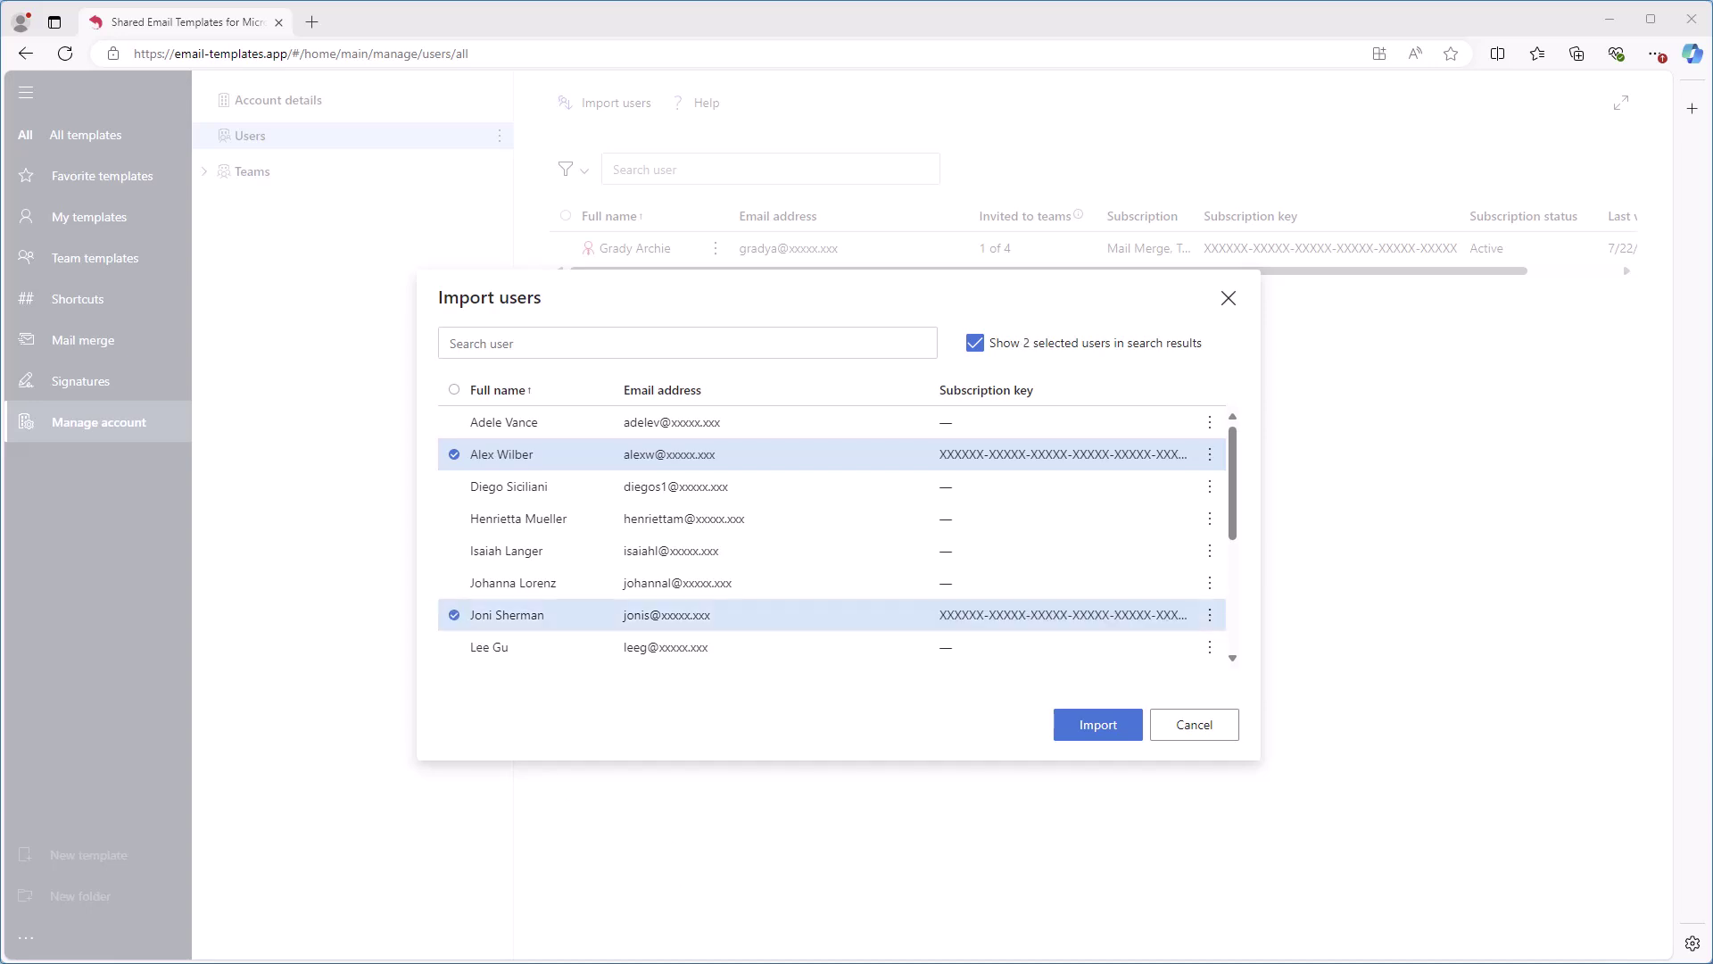
pyautogui.click(1106, 727)
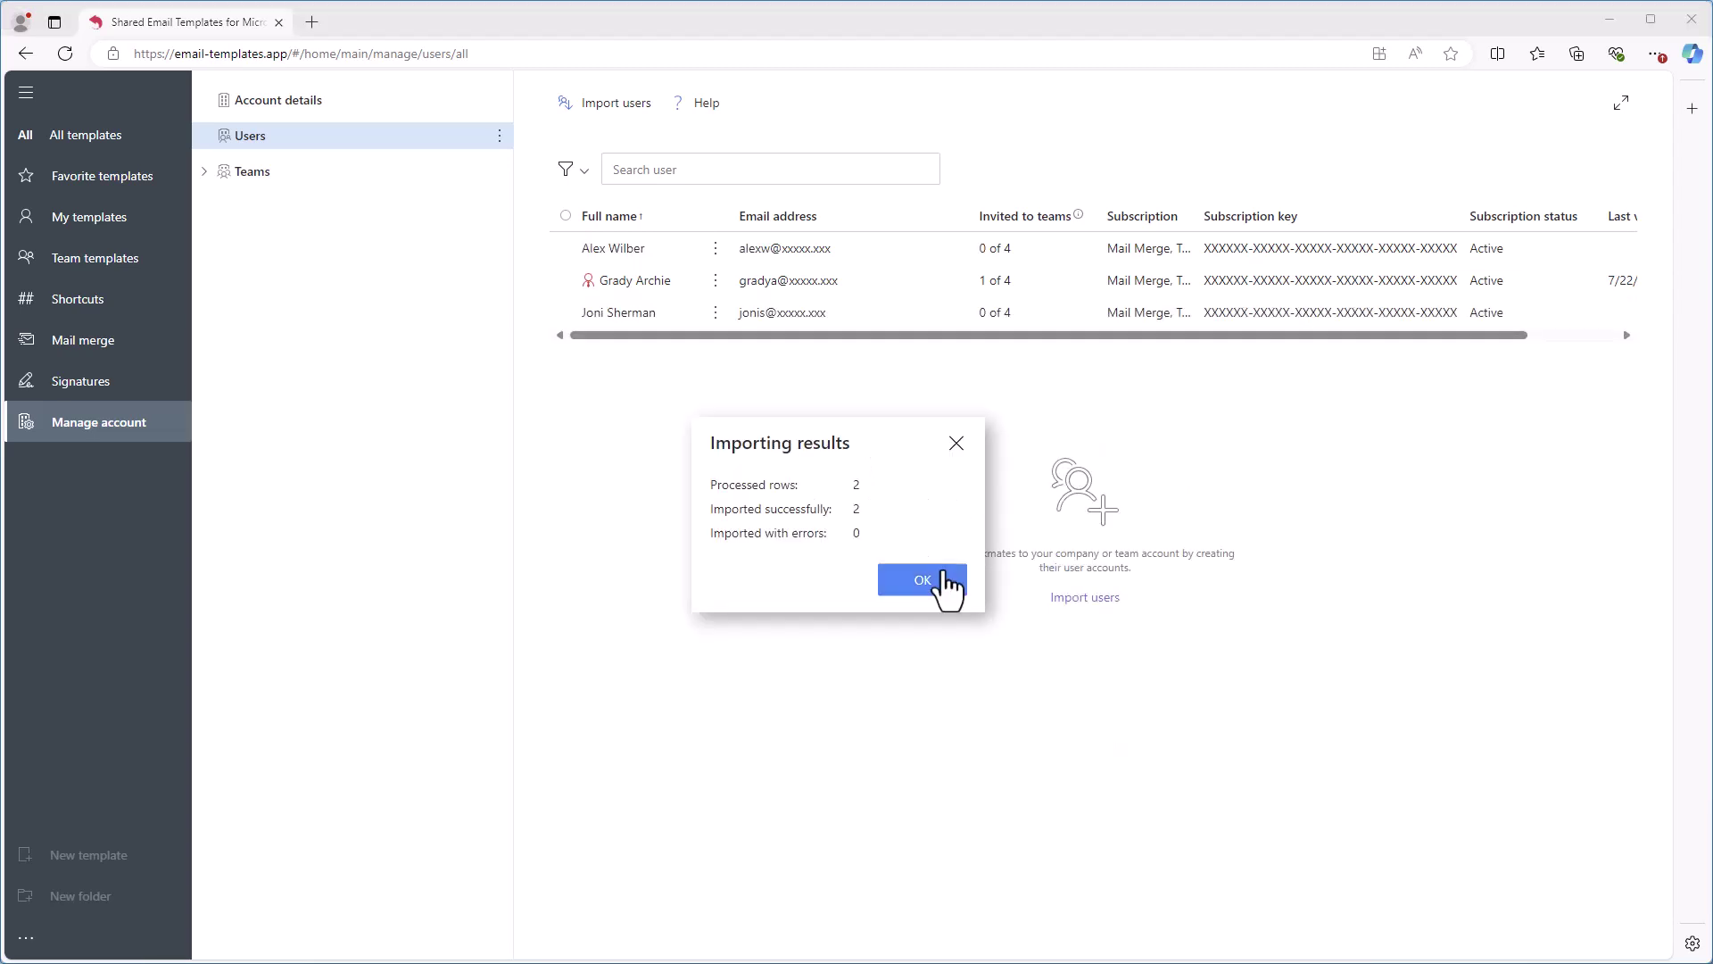
pyautogui.click(944, 581)
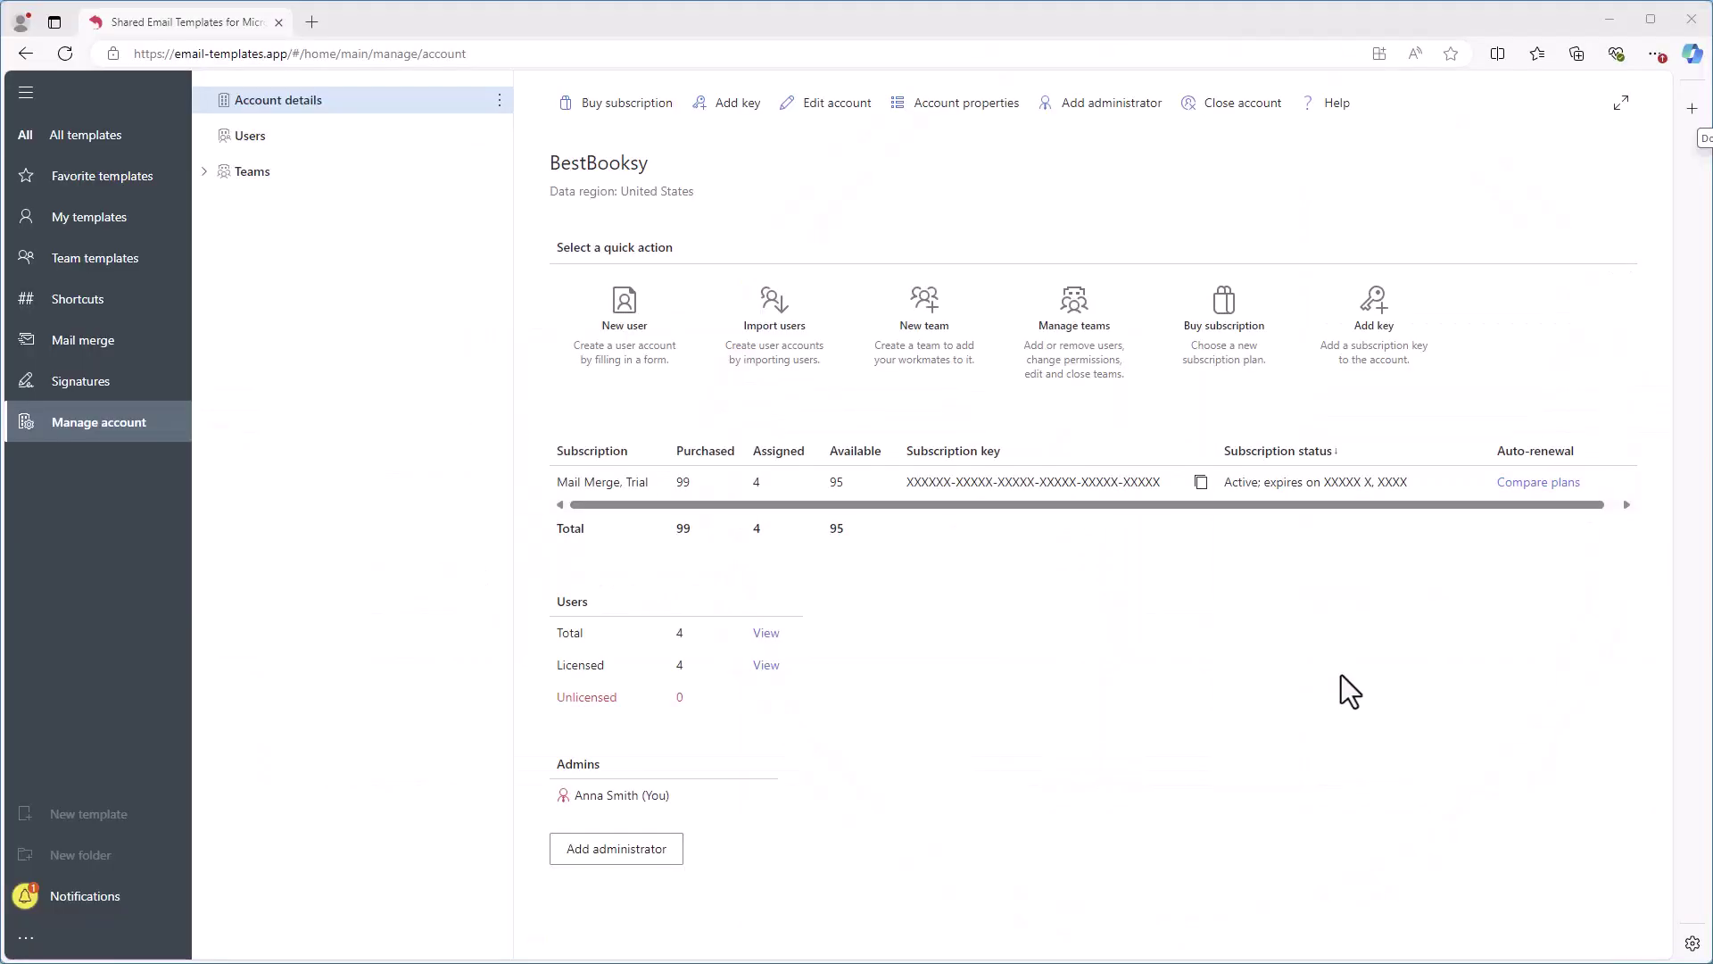
# - Save a Marketing team with the pasted campaign-templates description and no password stored in Edge
pyautogui.click(908, 340)
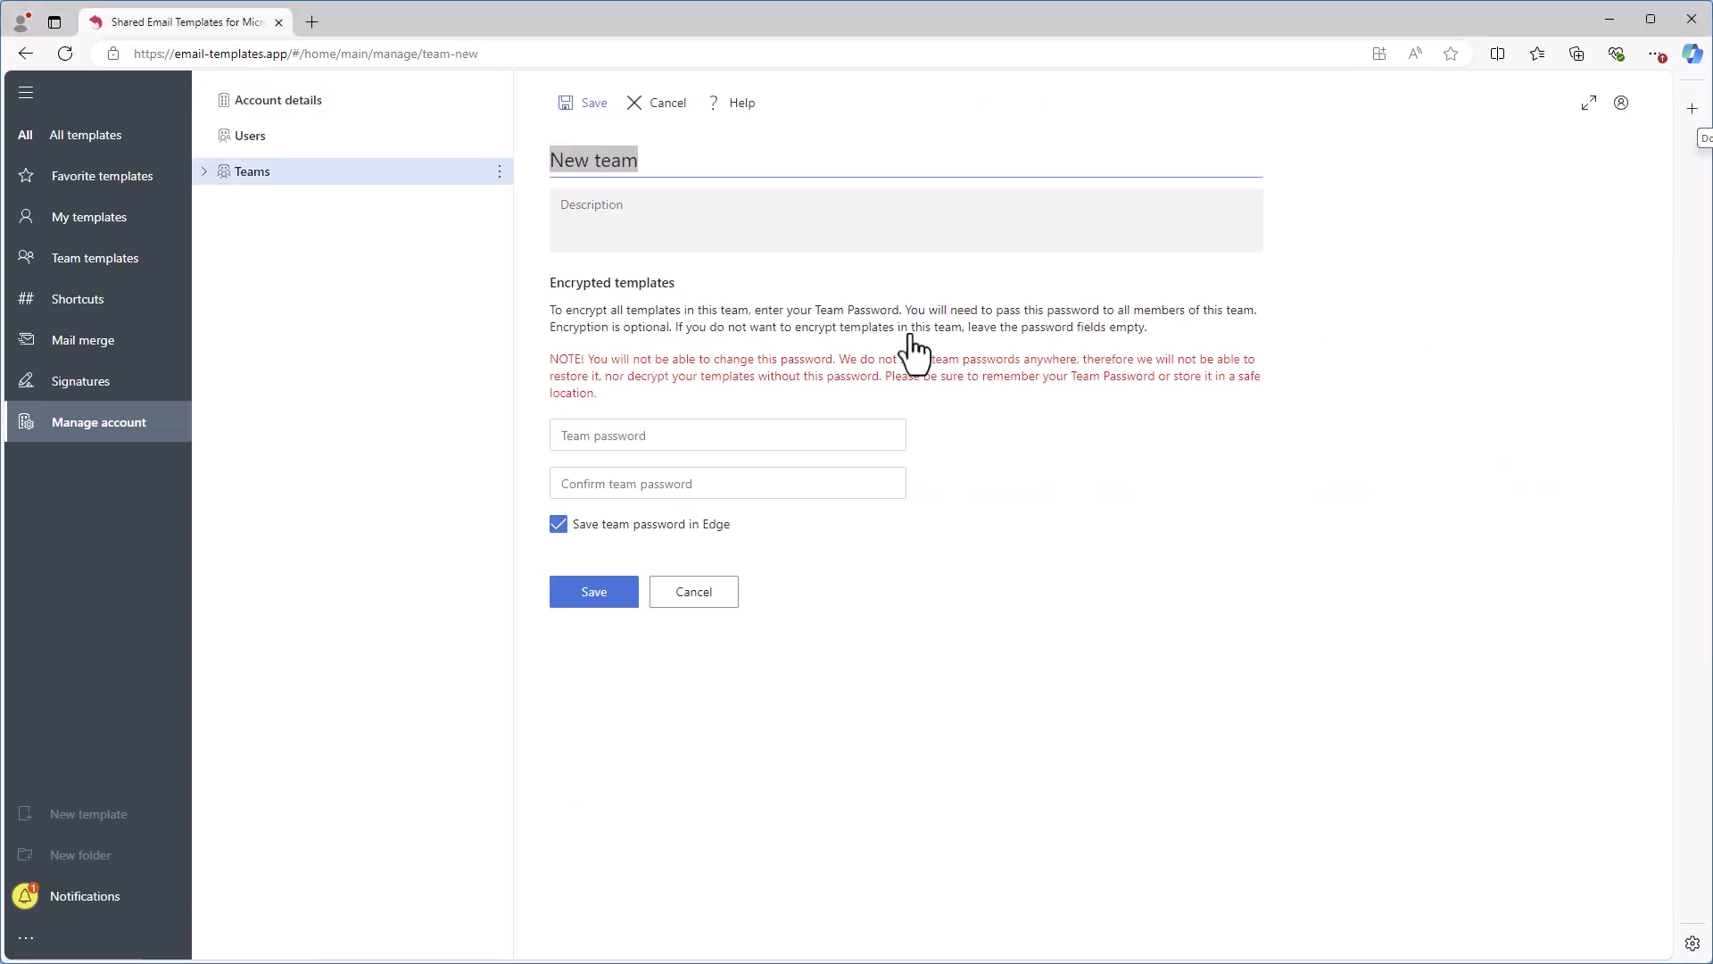
pyautogui.write('Marketing')
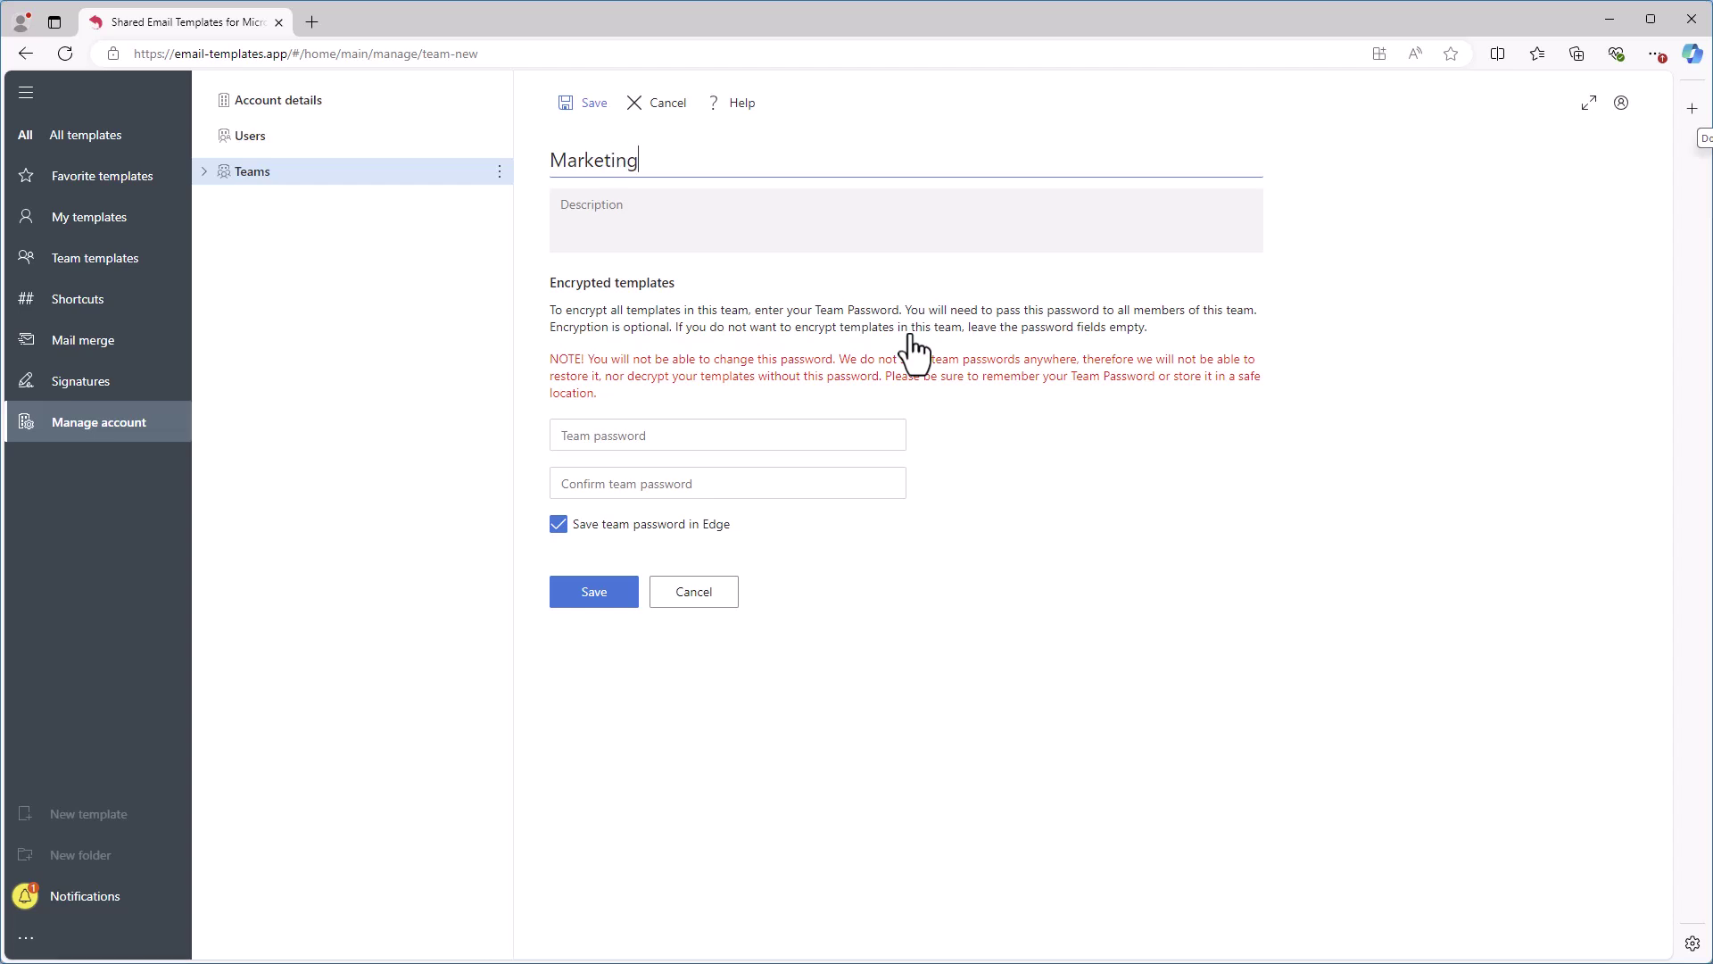
pyautogui.press('Tab')
pyautogui.hotkey('ctrl', 'v')
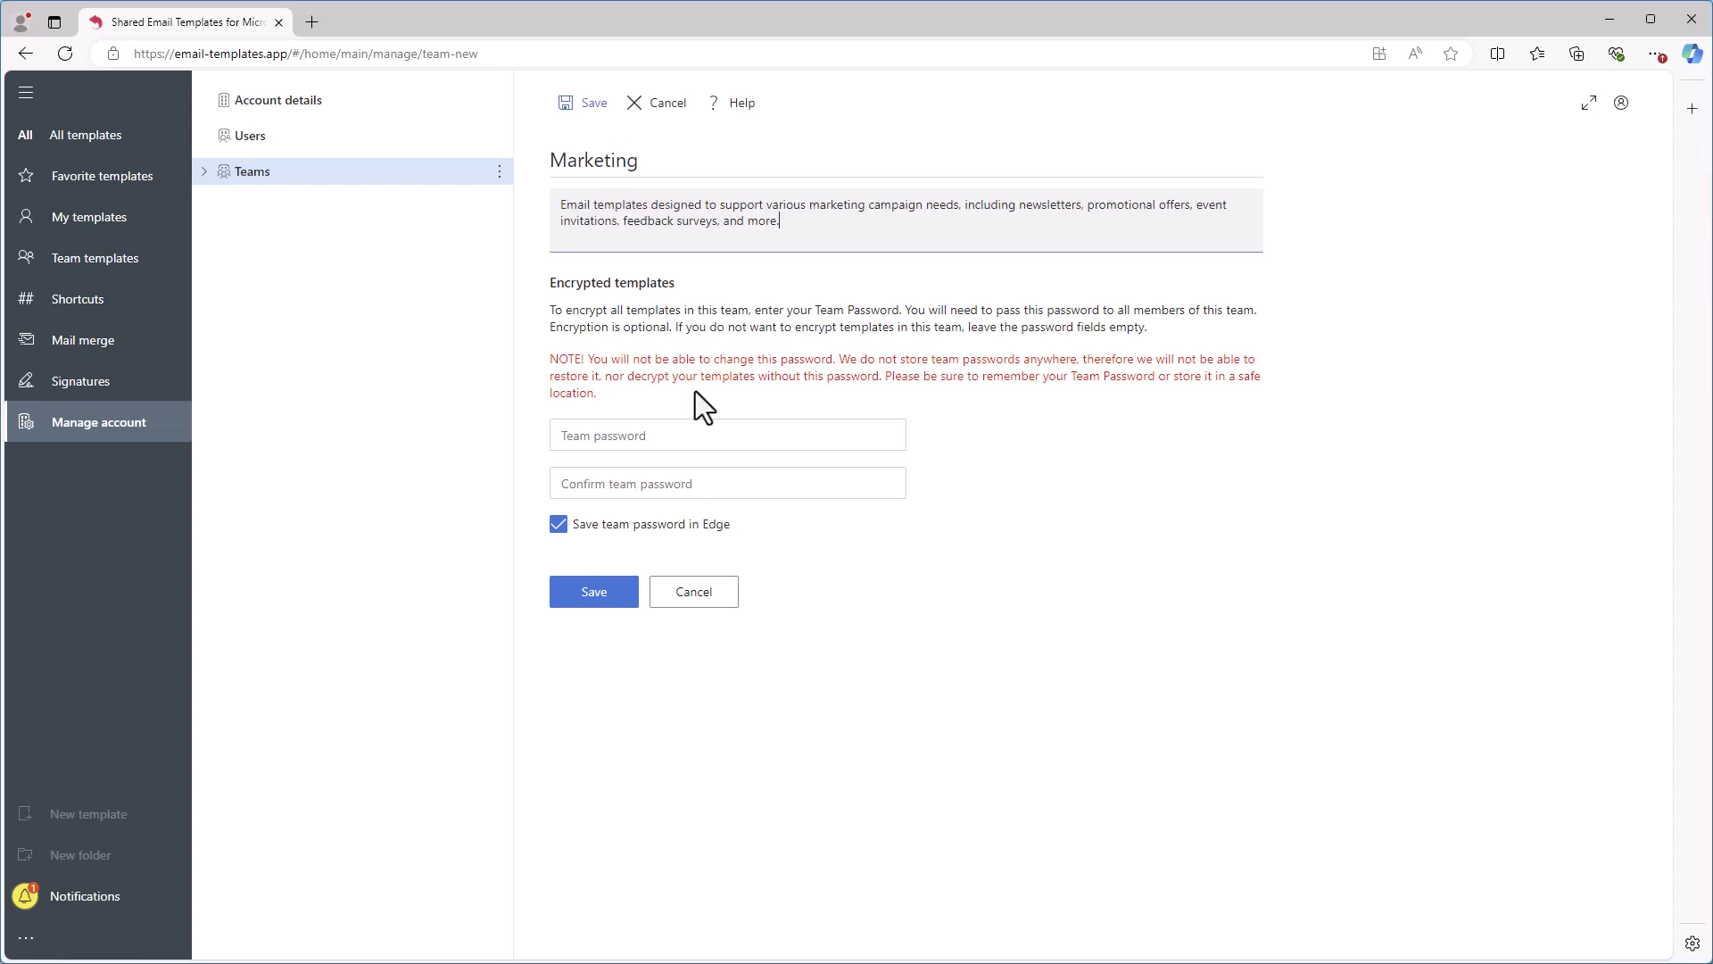
pyautogui.click(559, 524)
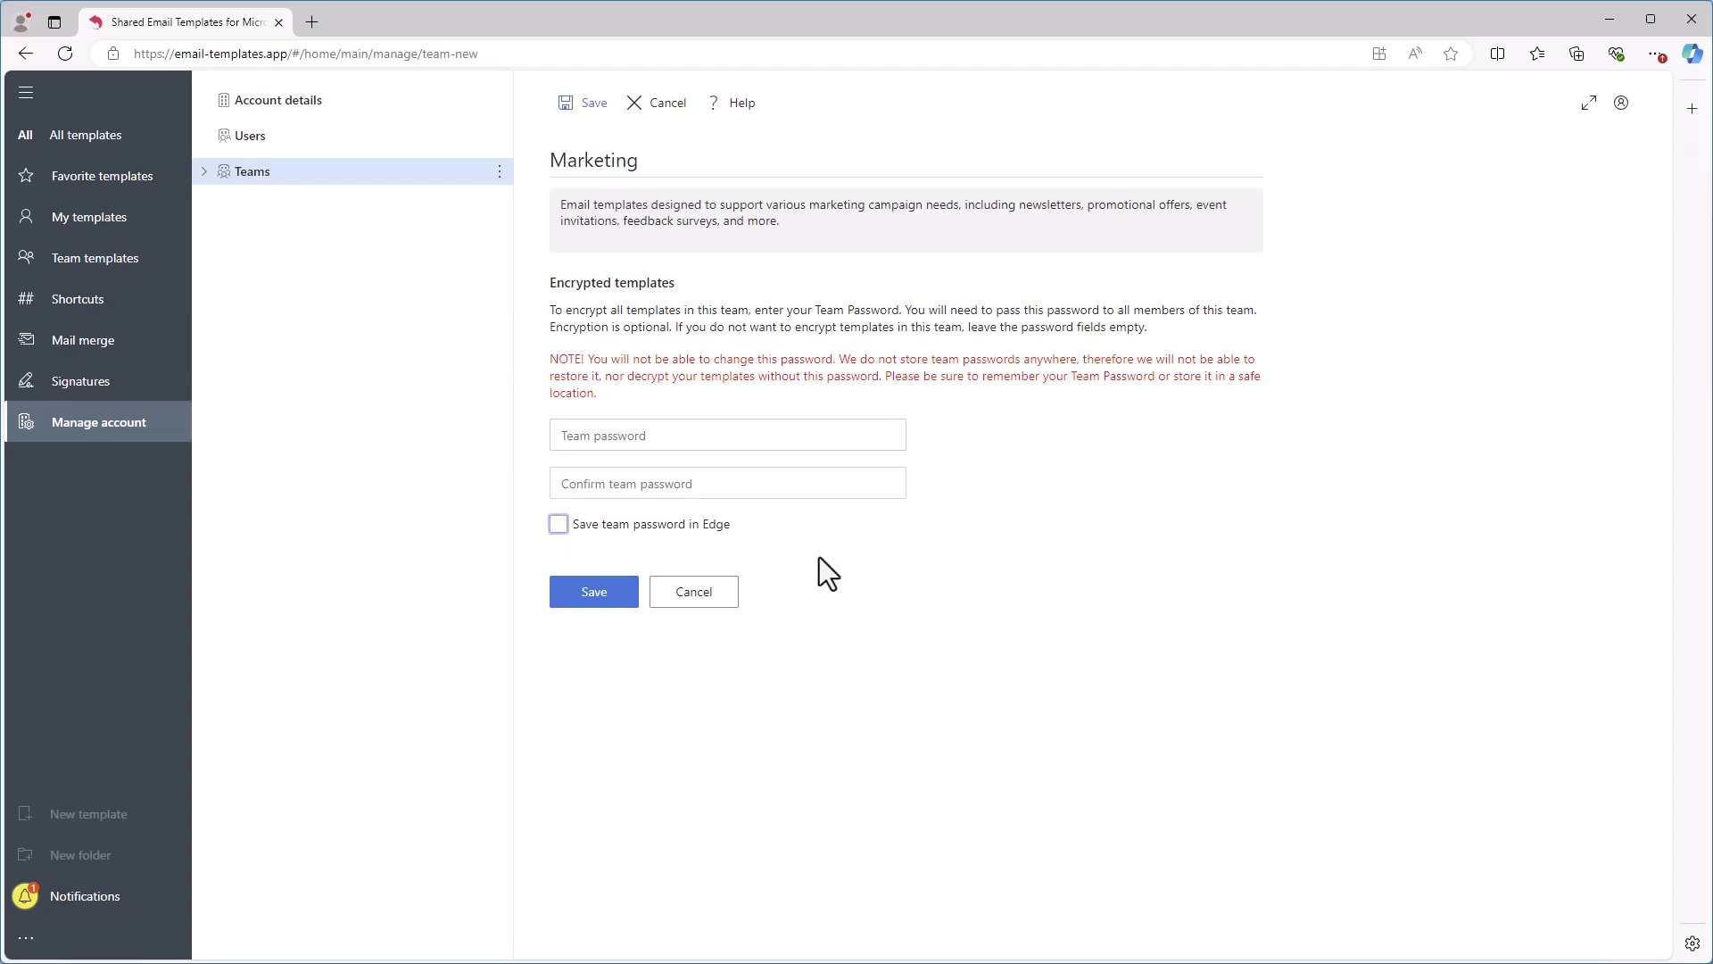
pyautogui.click(613, 596)
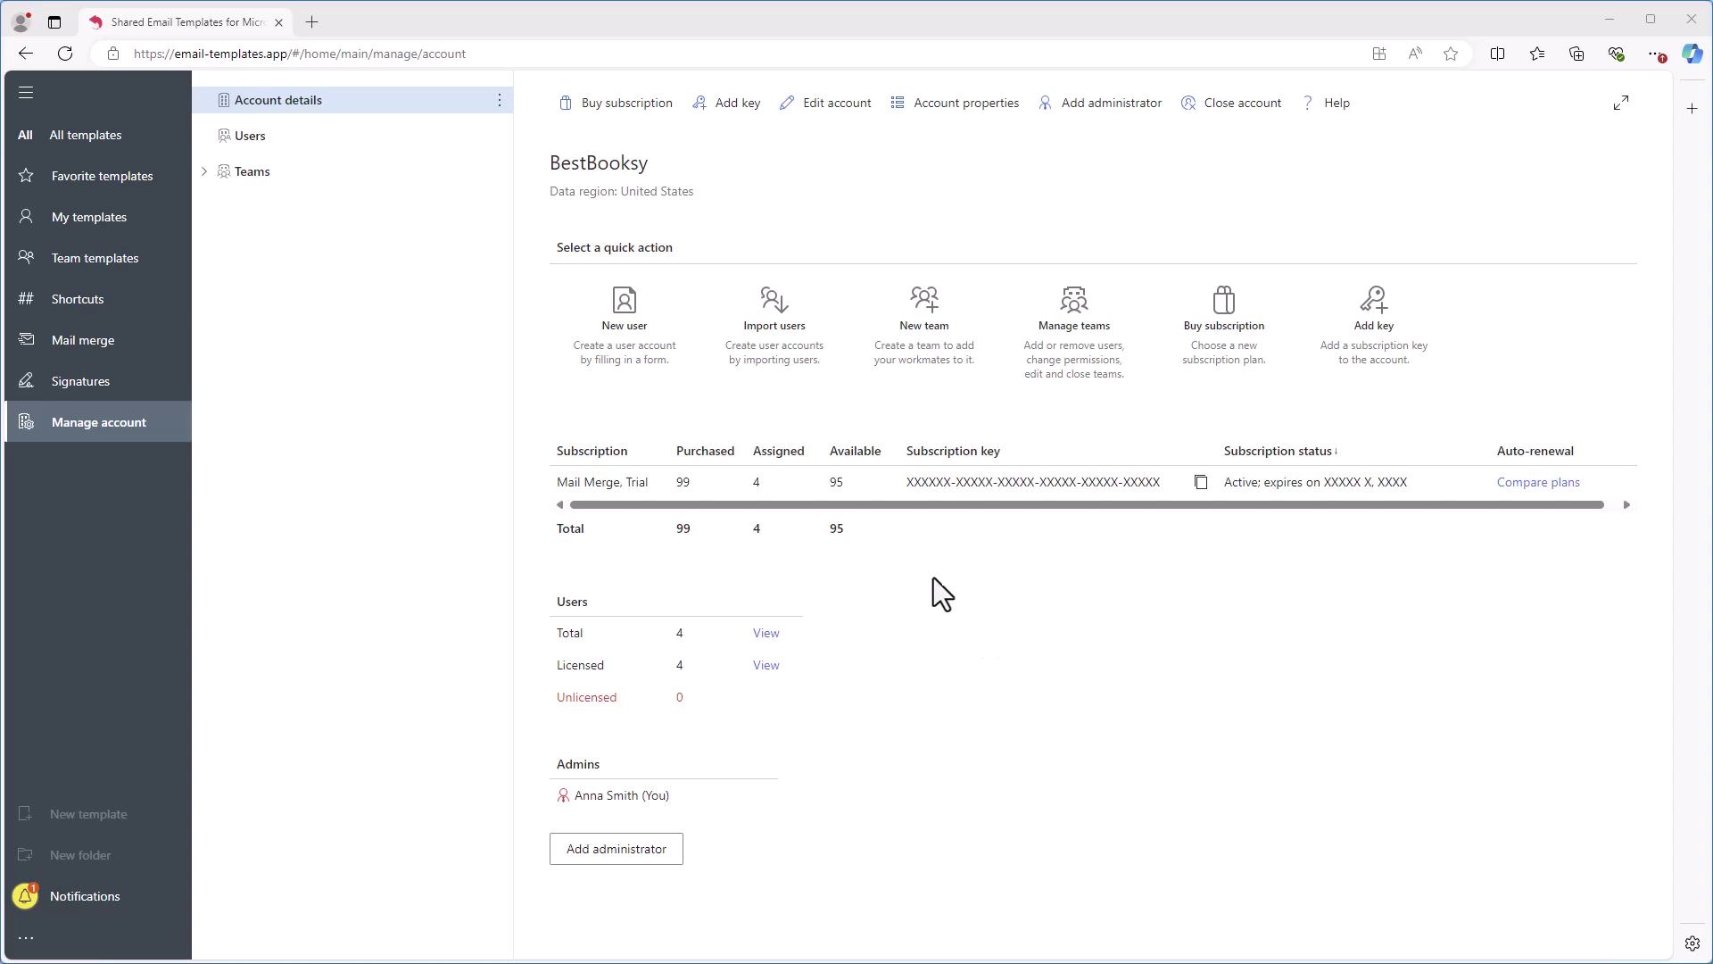
# - Save a Marketing team with the pasted description and a team encryption password
pyautogui.click(928, 350)
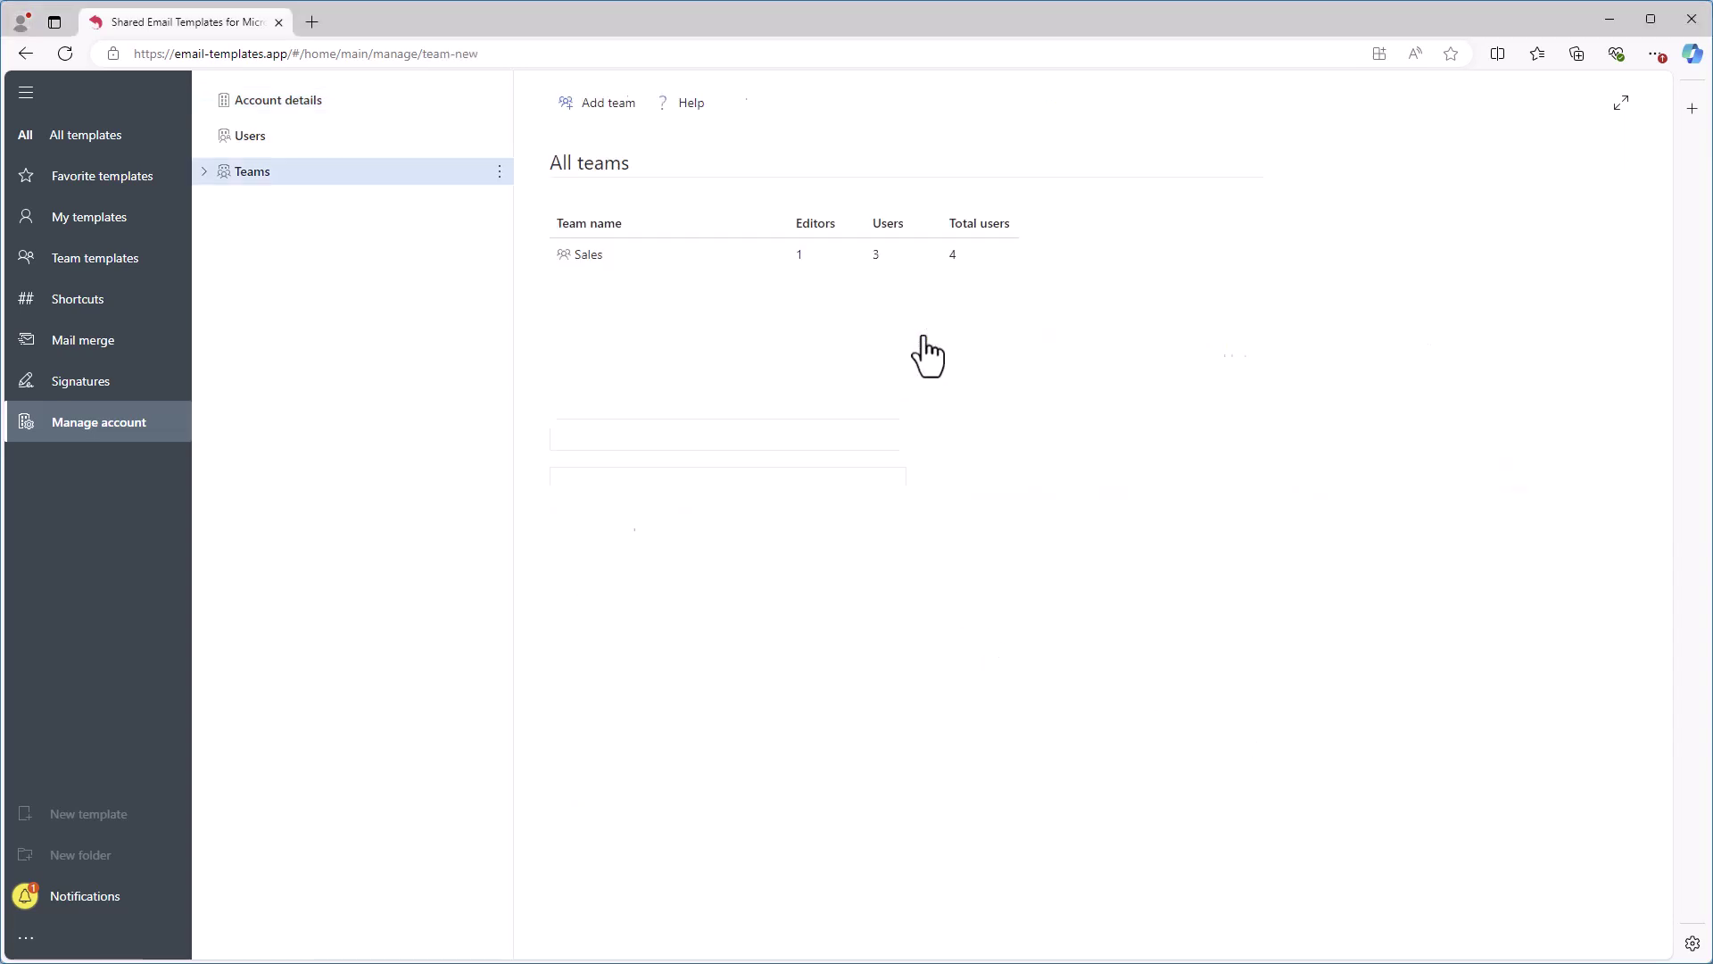
pyautogui.write('Marketing')
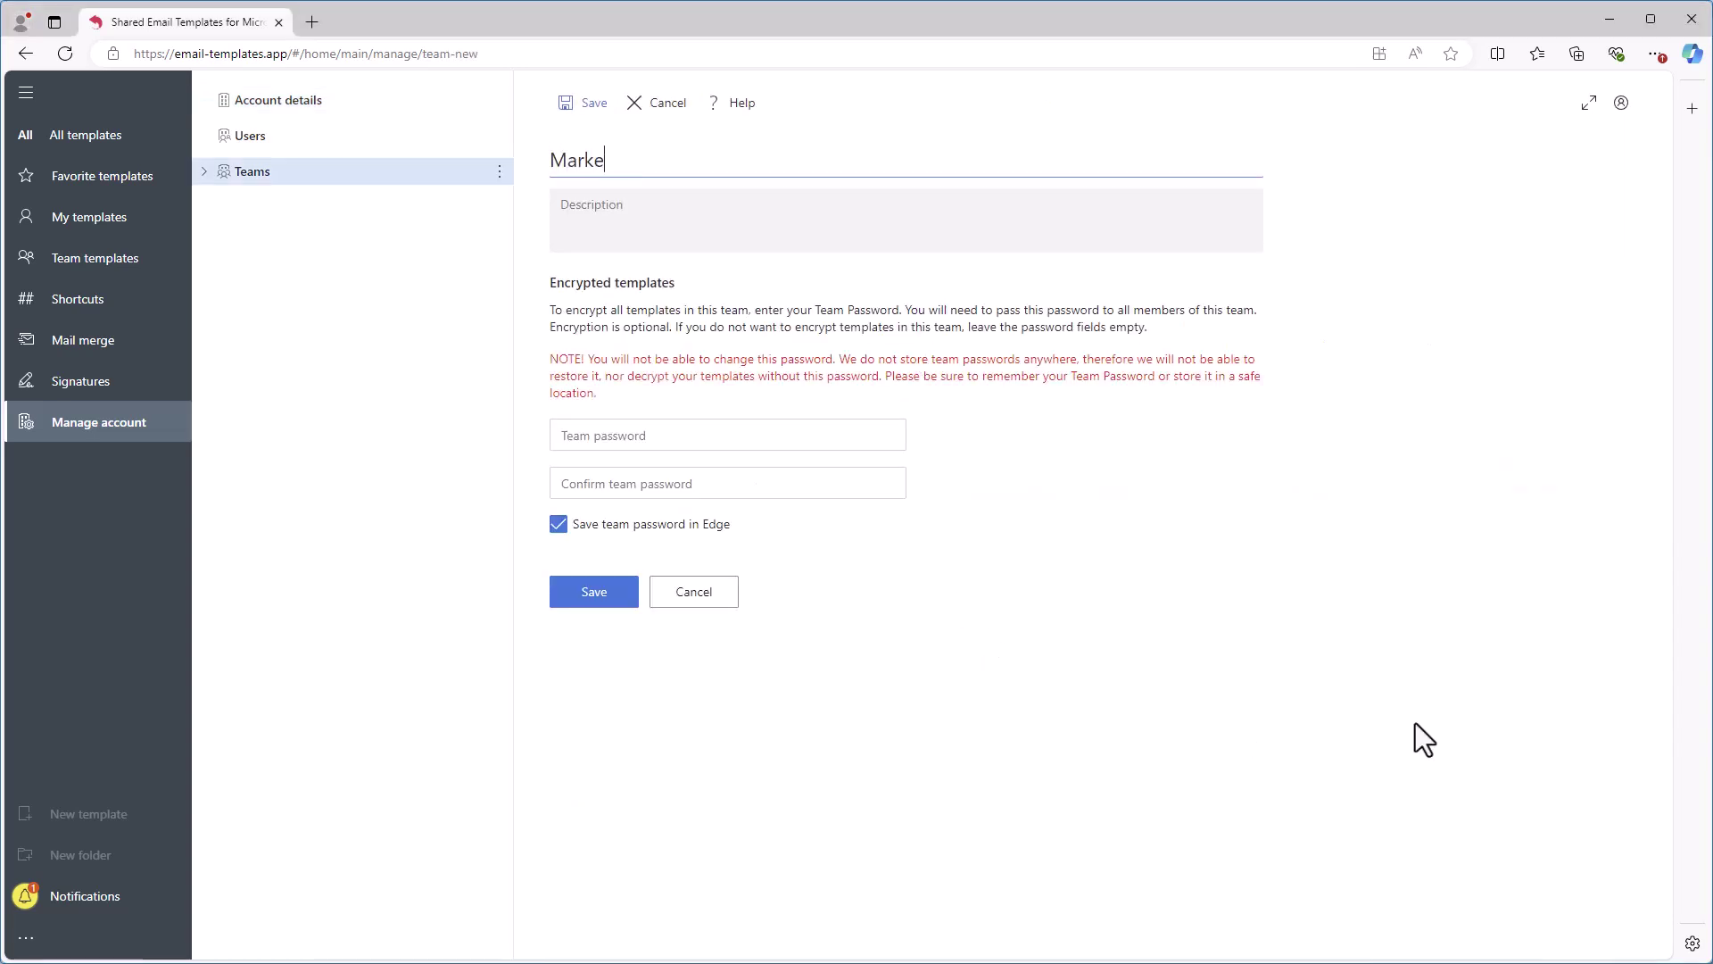
pyautogui.click(826, 218)
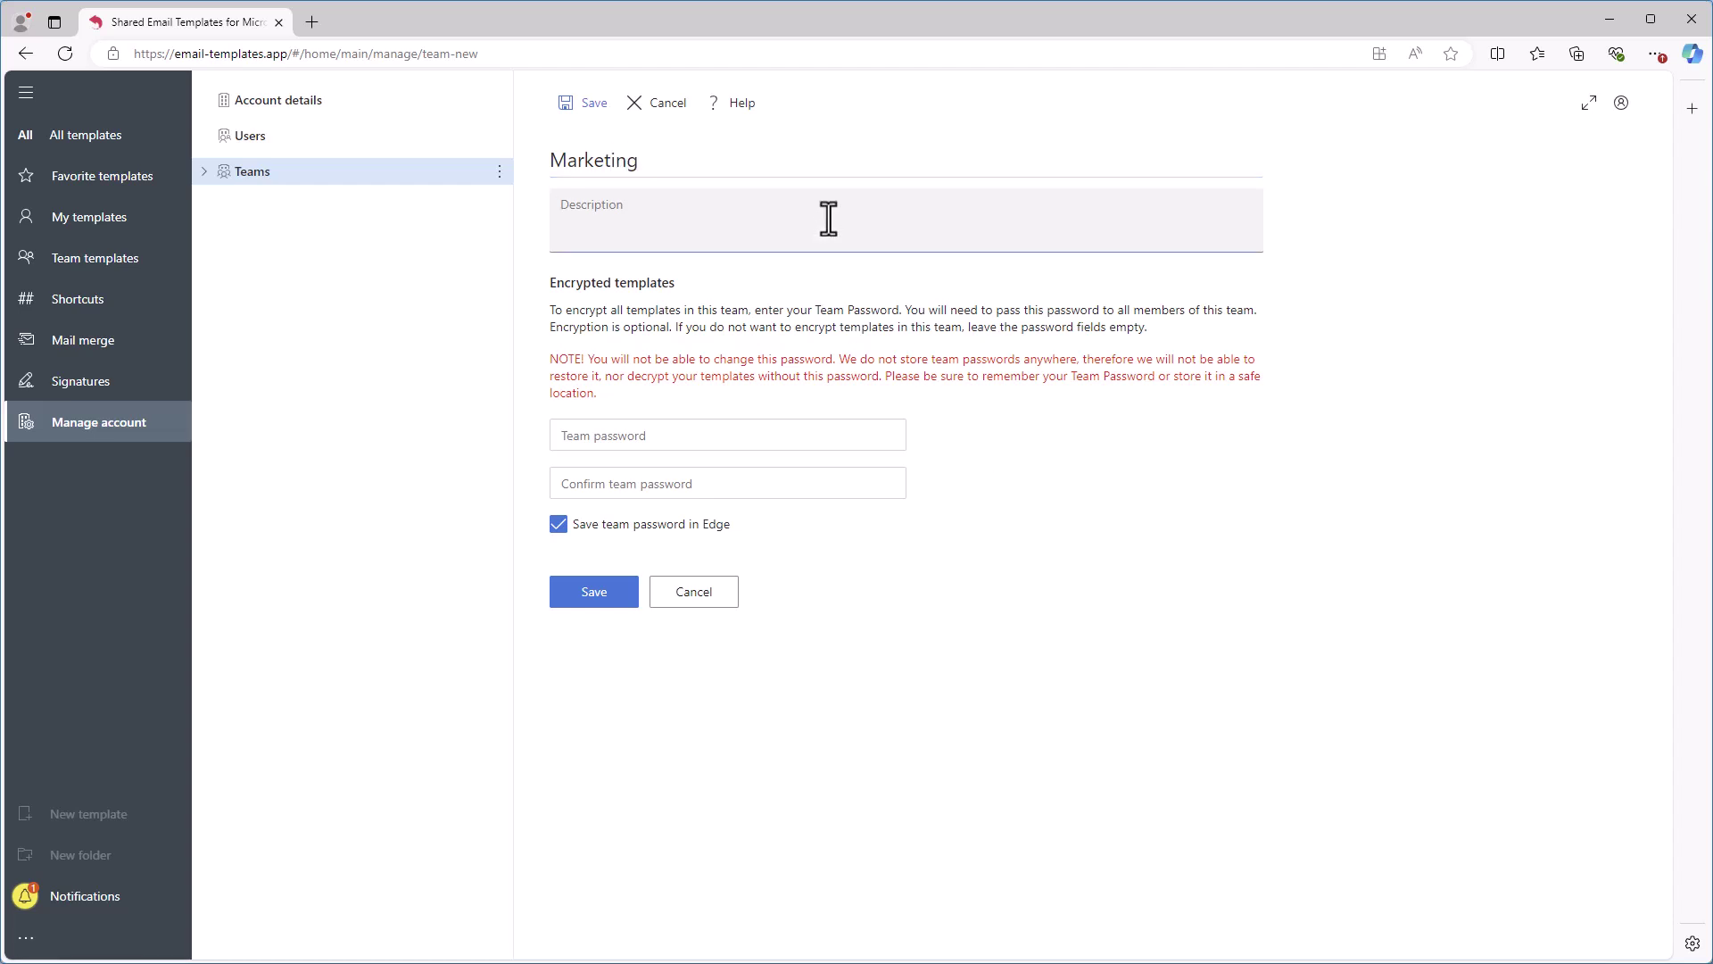
pyautogui.hotkey('ctrl', 'v')
pyautogui.click(775, 427)
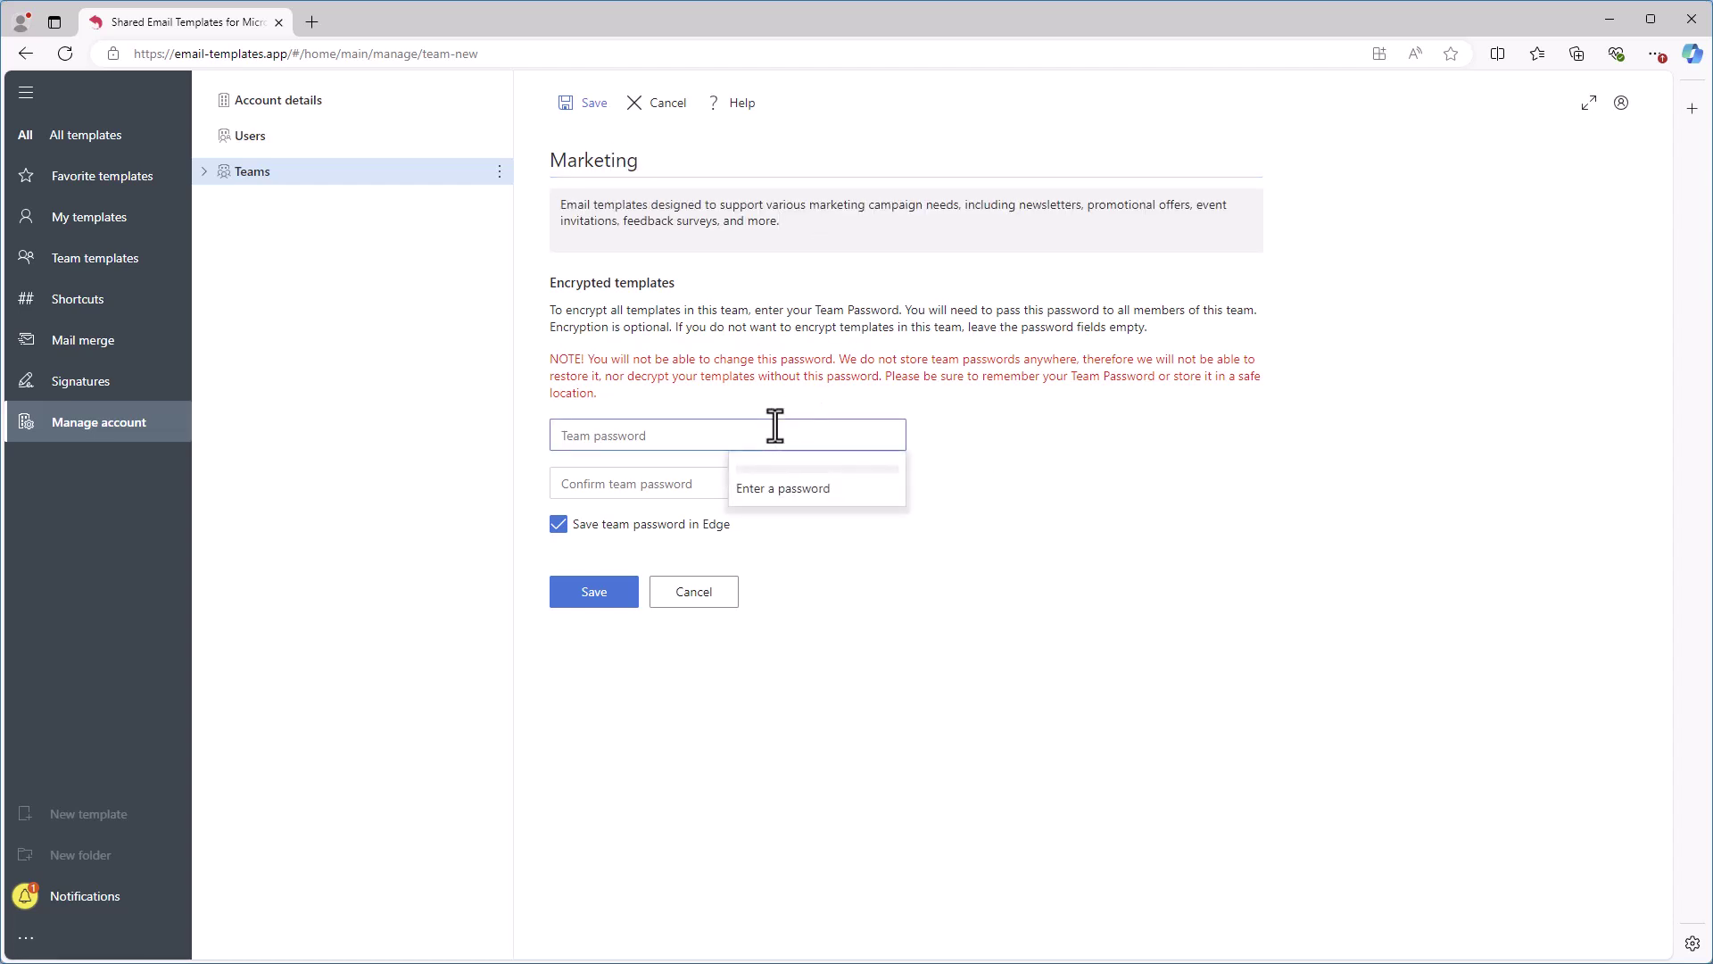
pyautogui.write('••••••')
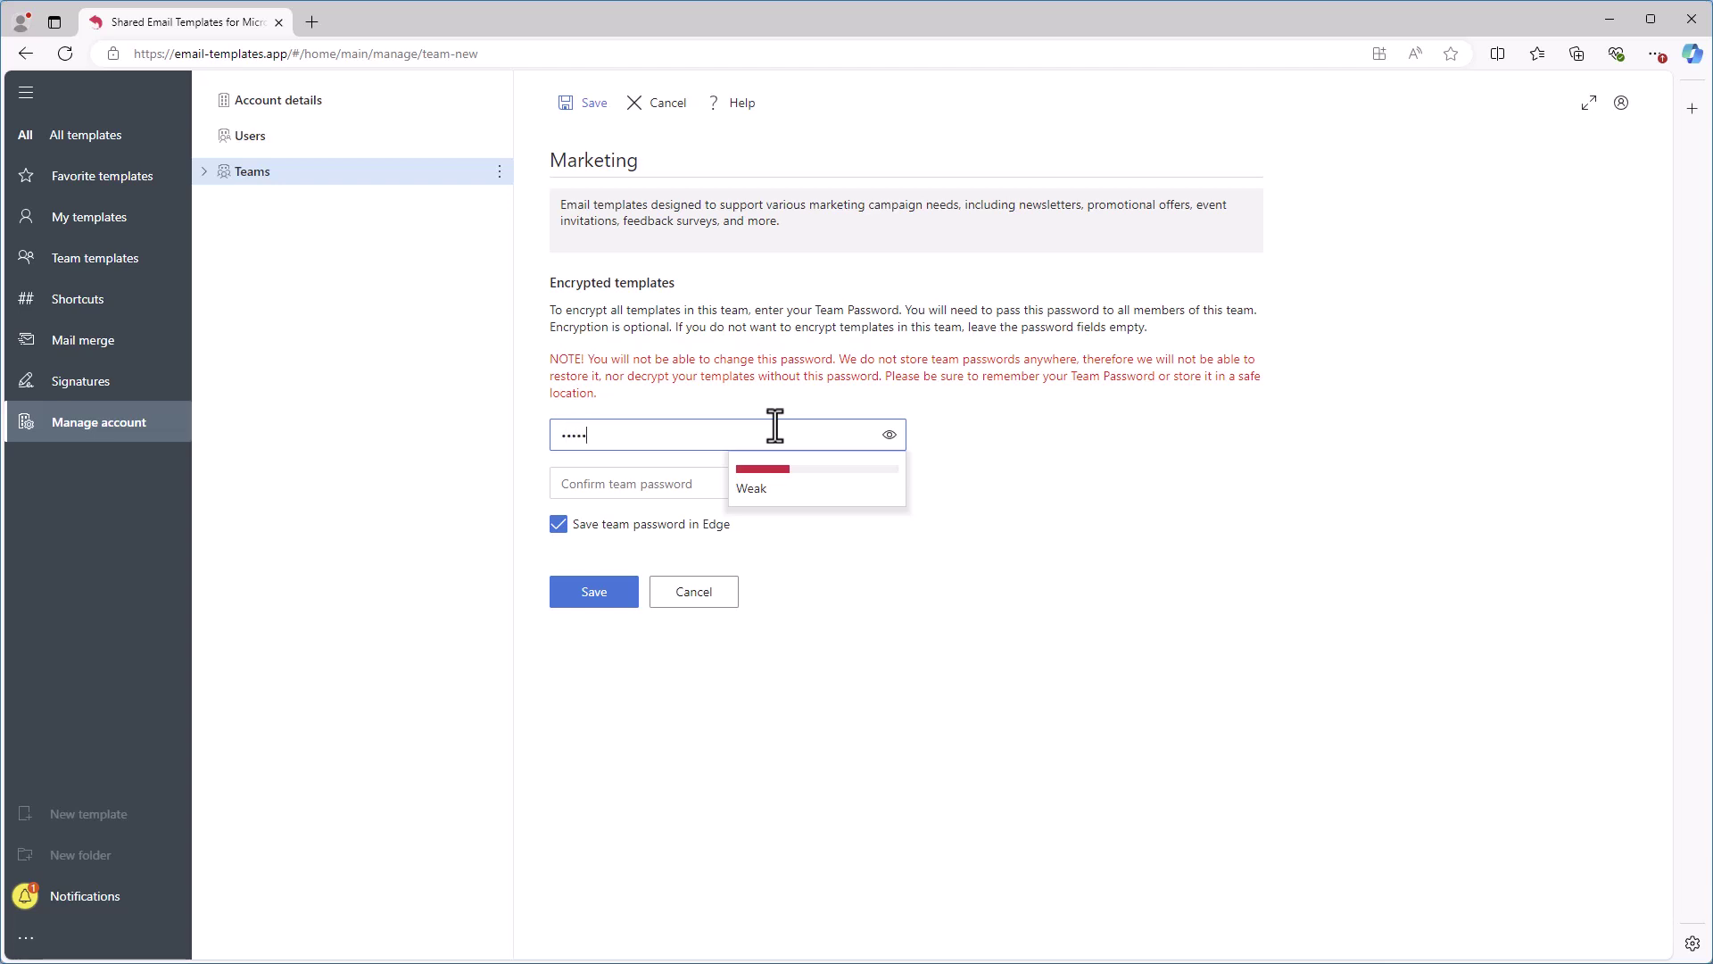
pyautogui.write('••••')
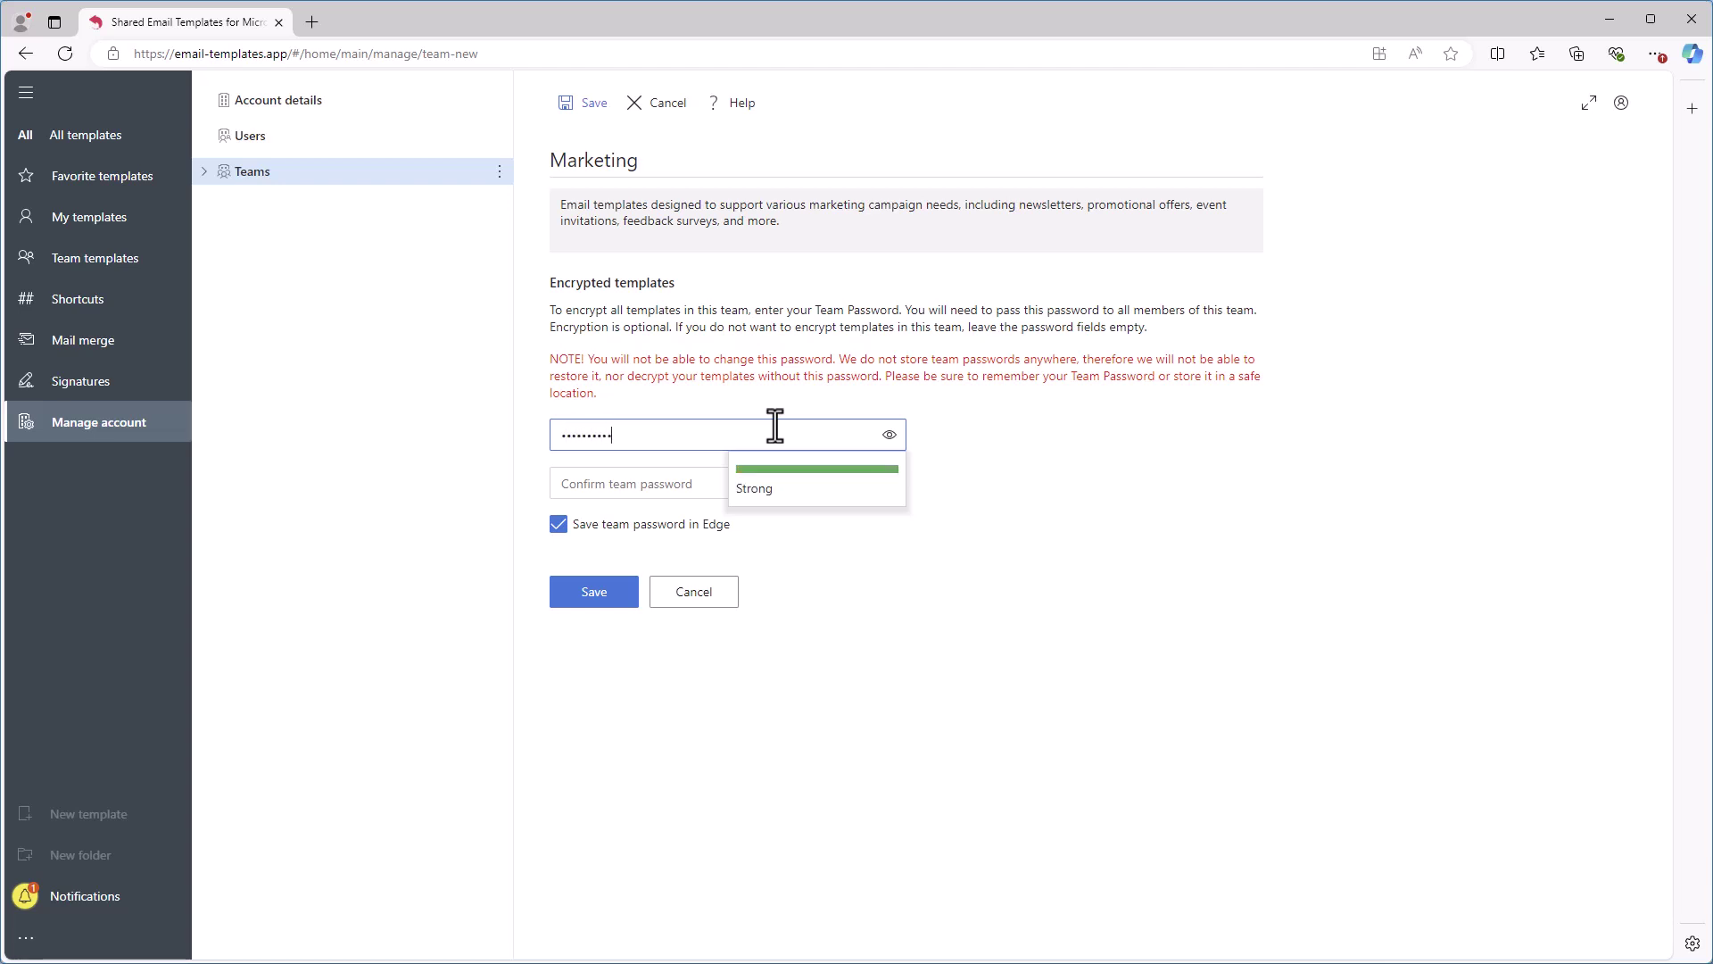
pyautogui.click(713, 490)
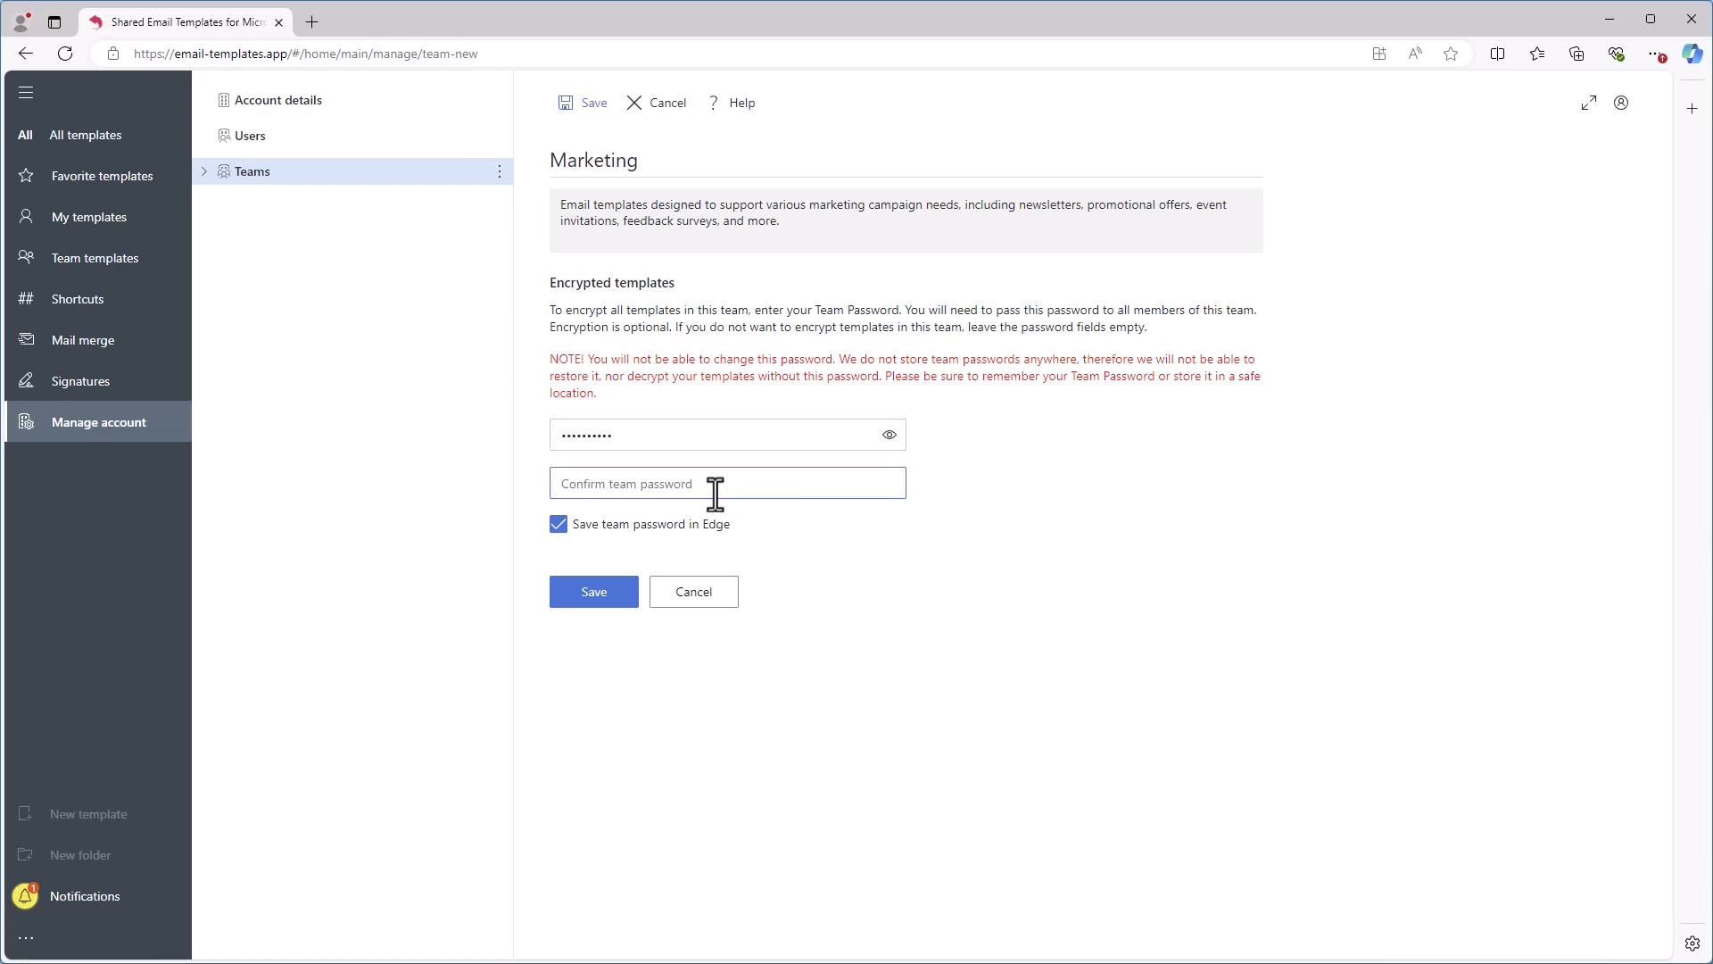
pyautogui.write('••••••••••')
pyautogui.click(584, 611)
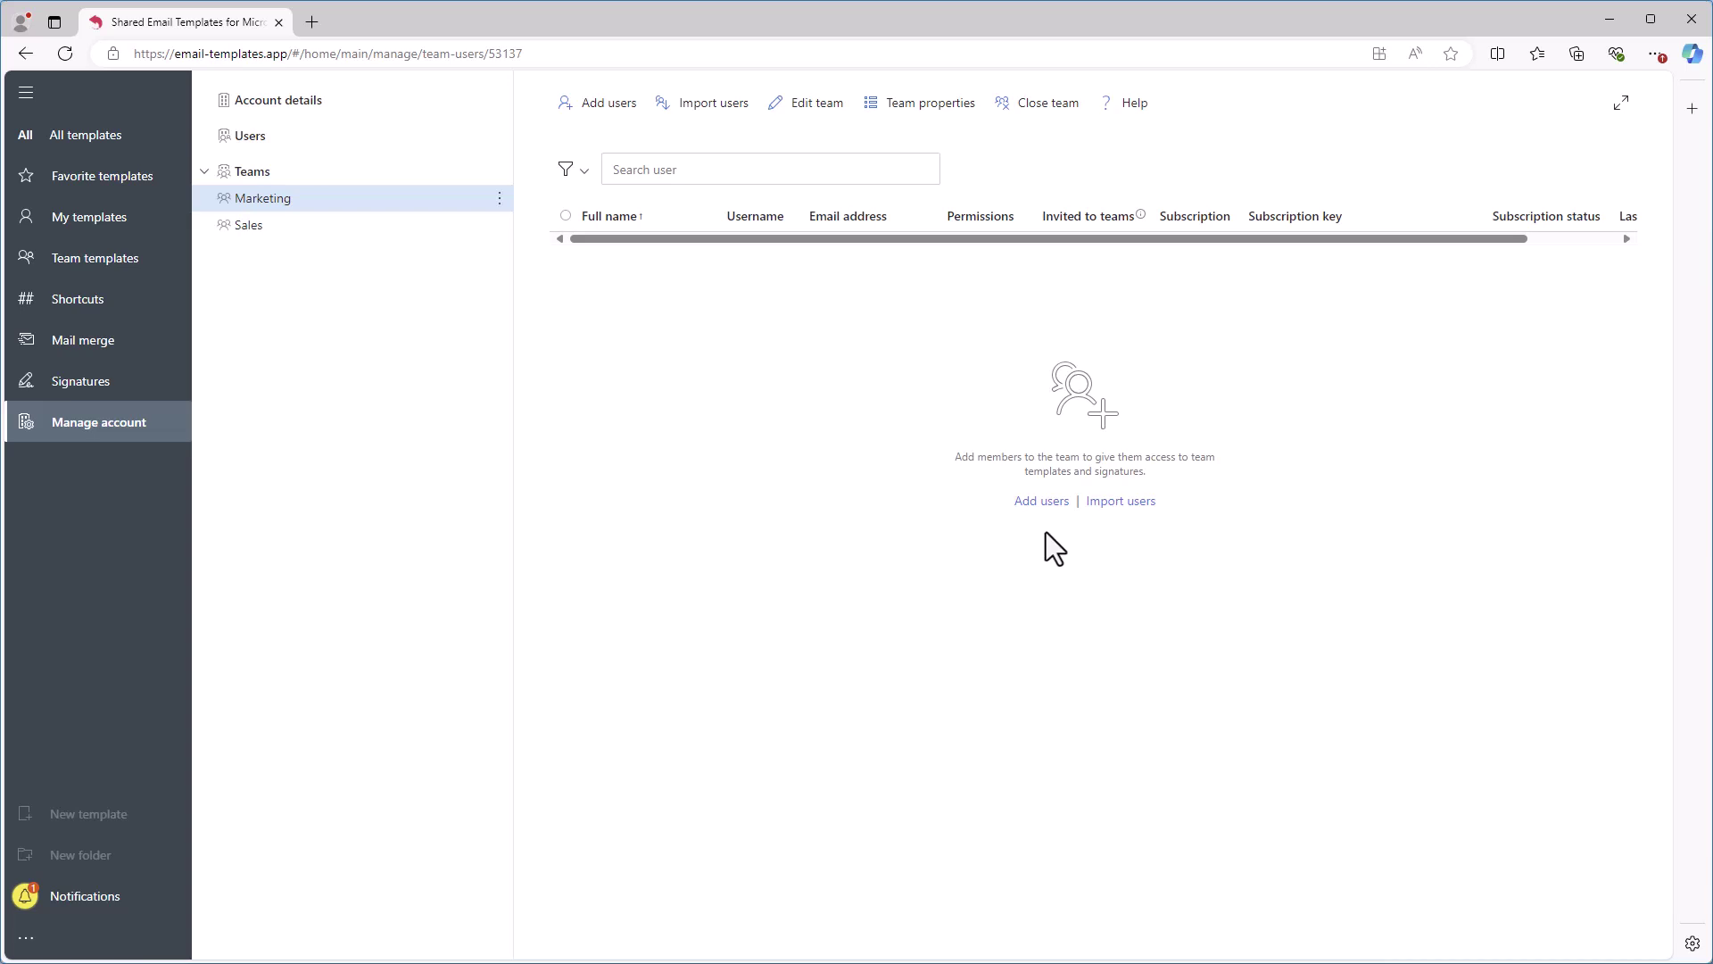
# - Add the admin and two other users to Marketing, one set to User and two left as Editors
pyautogui.click(1041, 501)
pyautogui.click(386, 454)
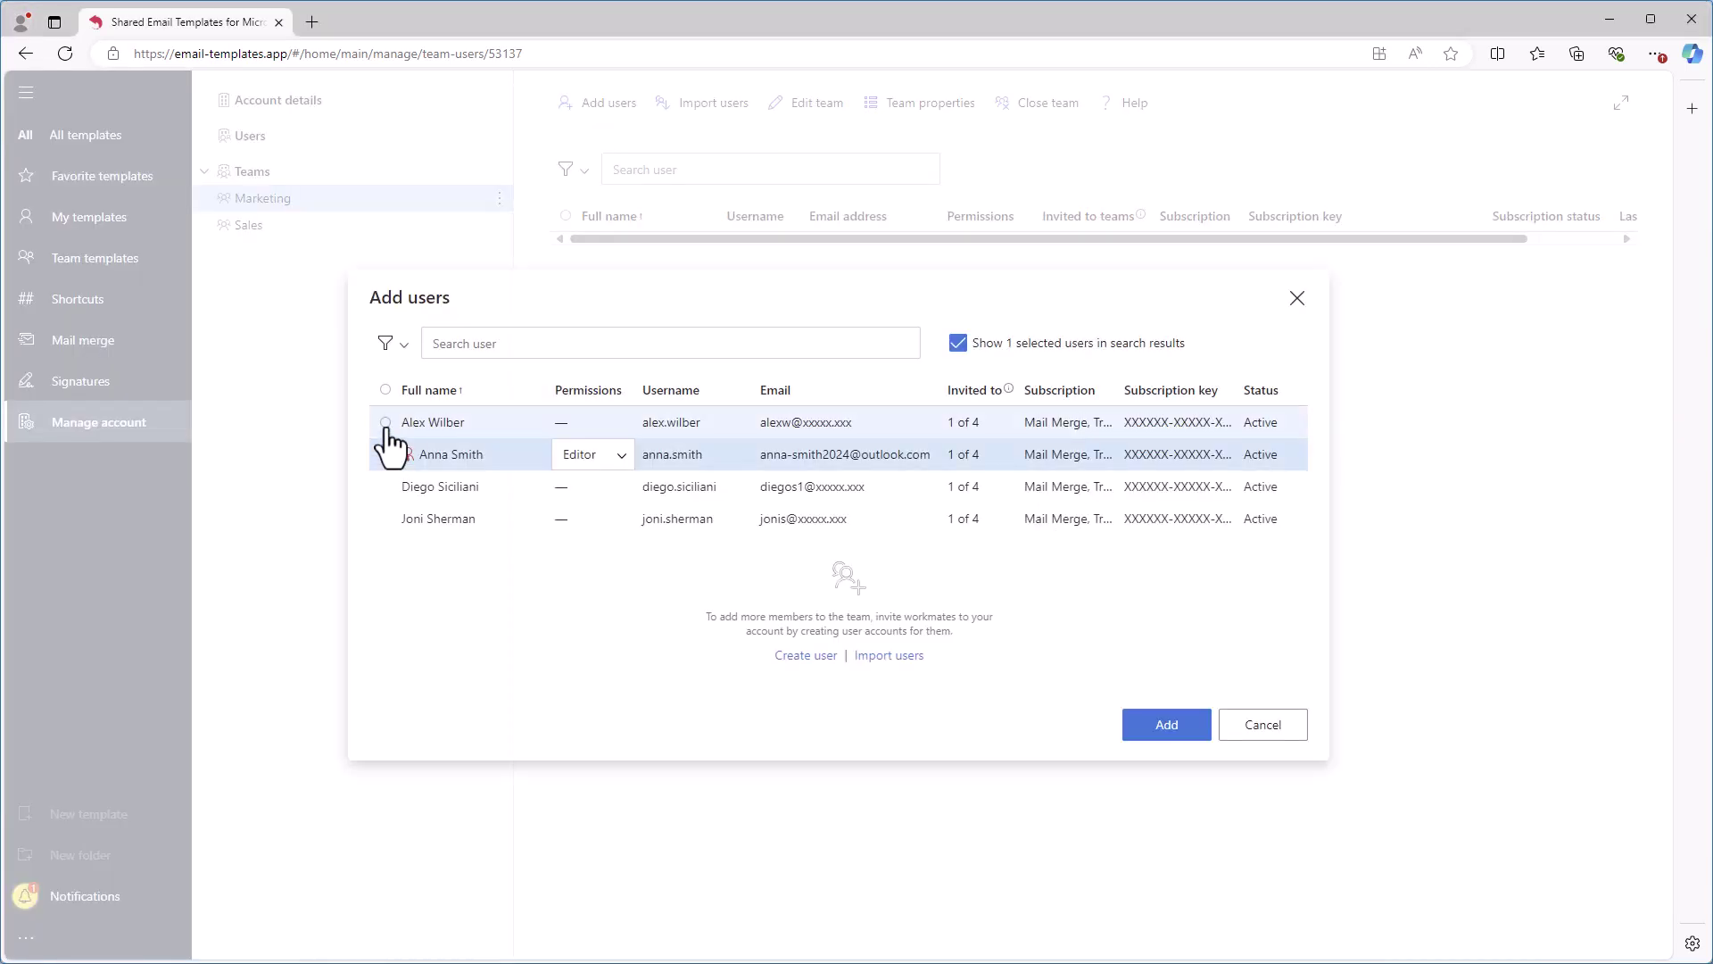
pyautogui.click(386, 422)
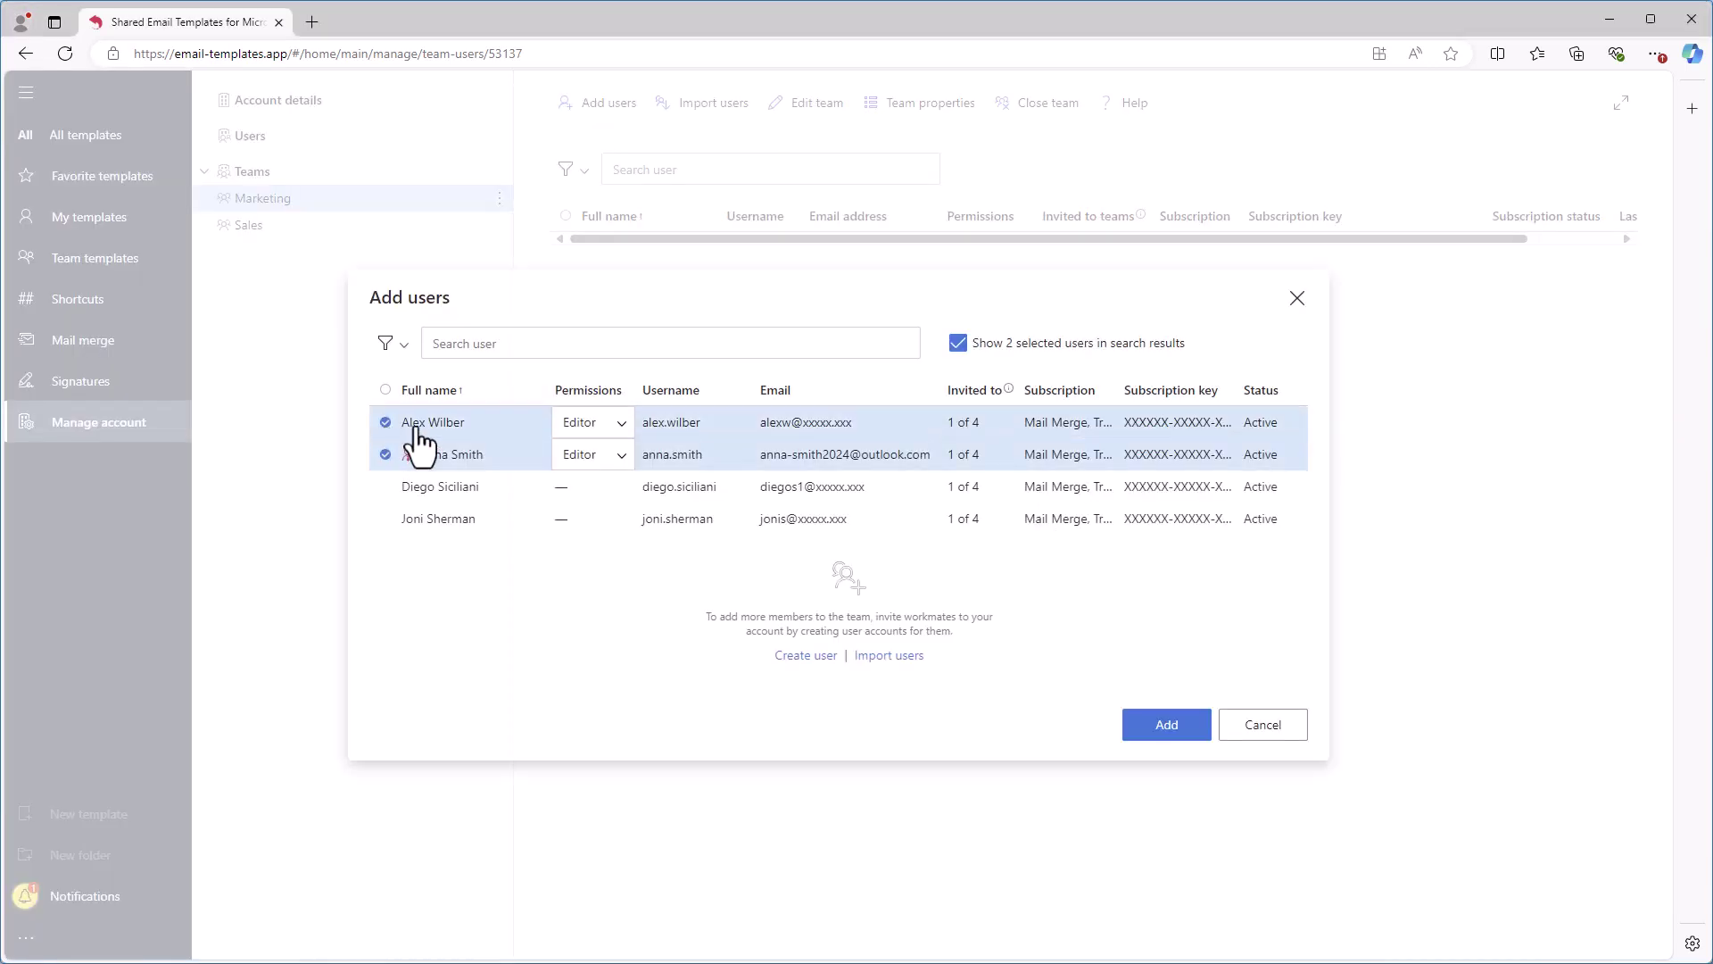
pyautogui.click(616, 424)
pyautogui.click(604, 489)
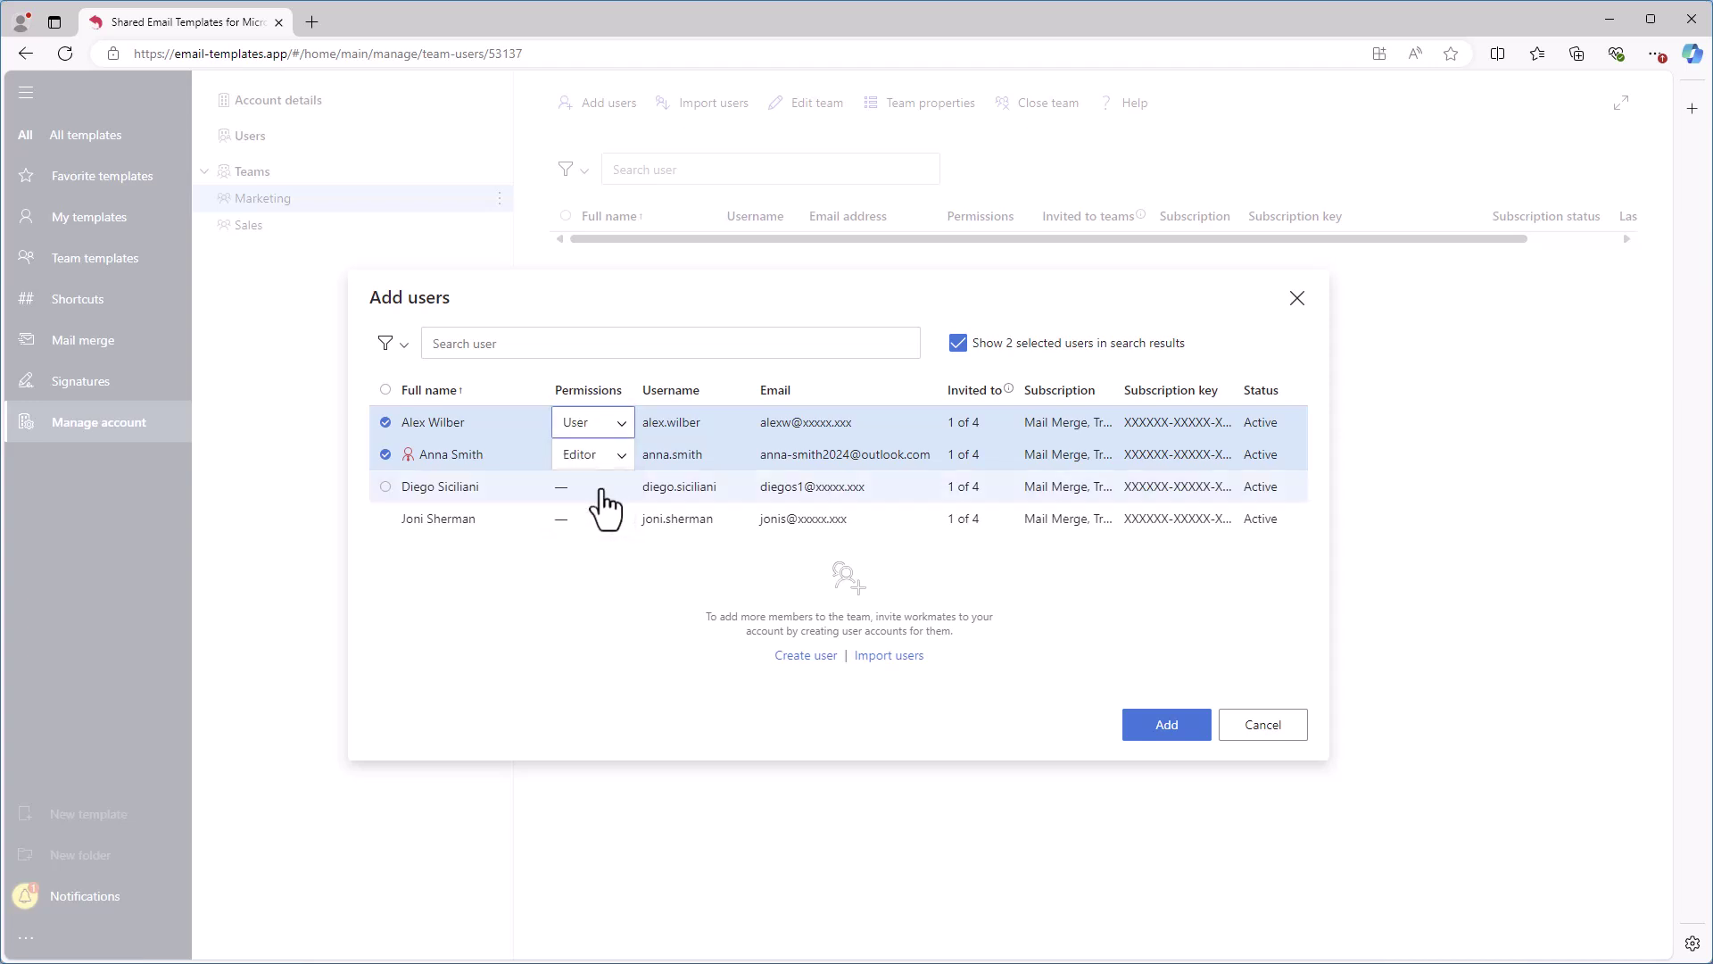
pyautogui.click(385, 486)
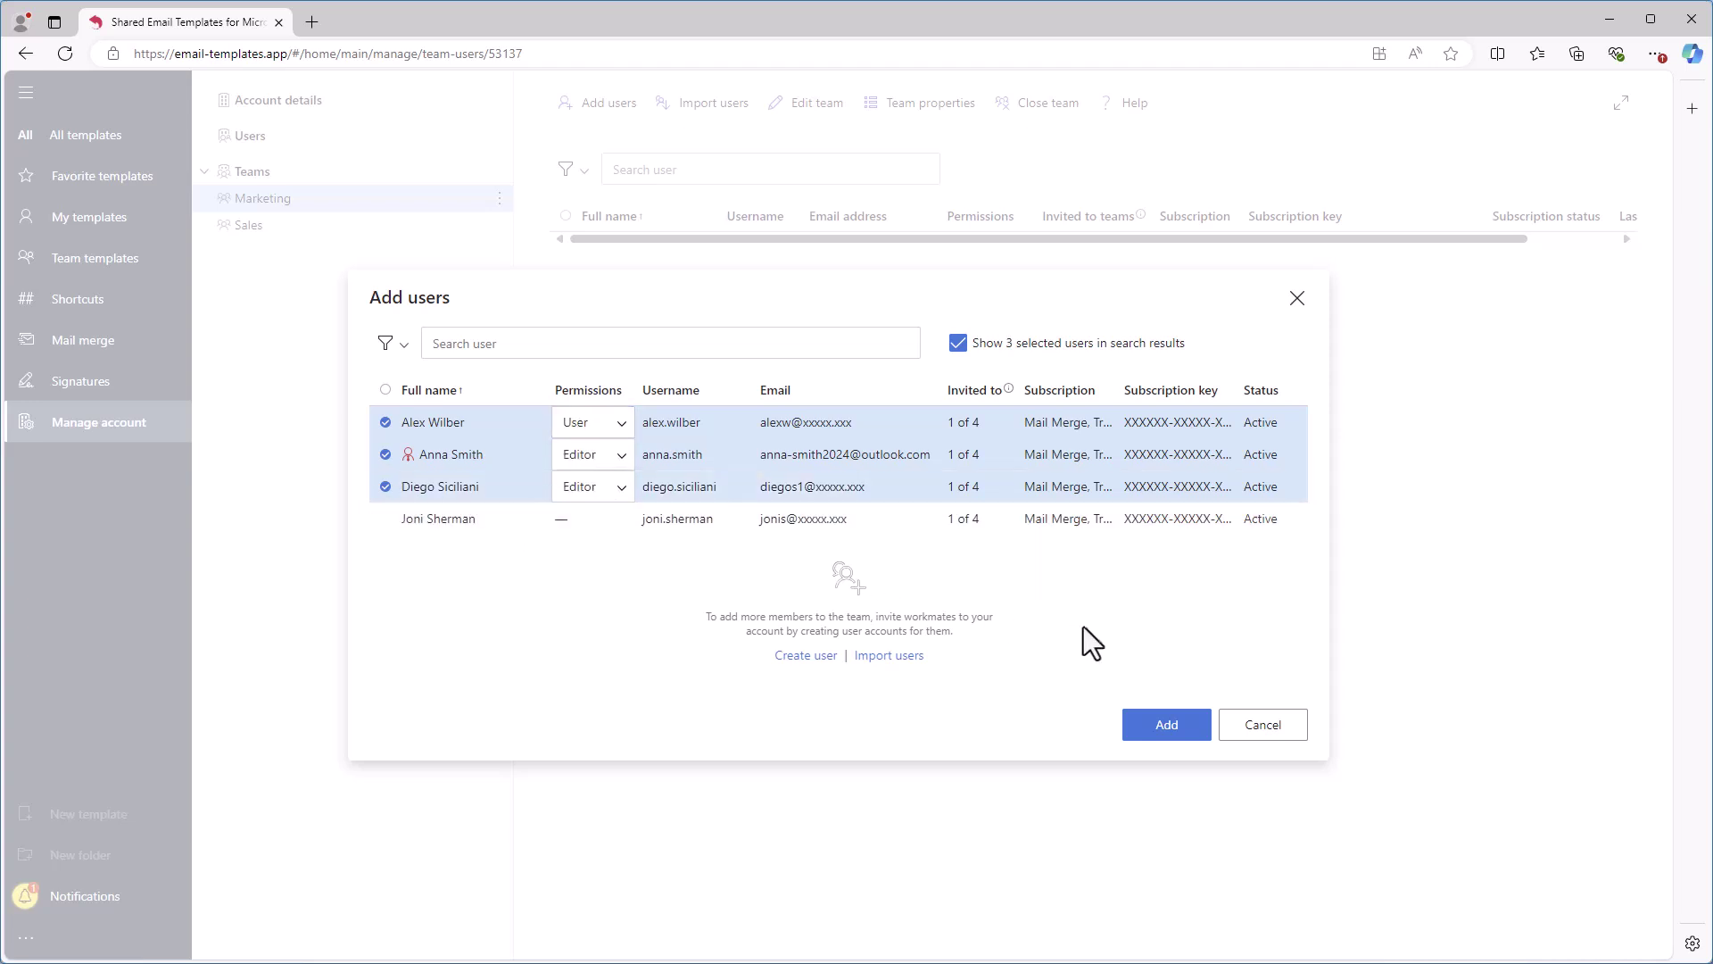
pyautogui.click(1146, 744)
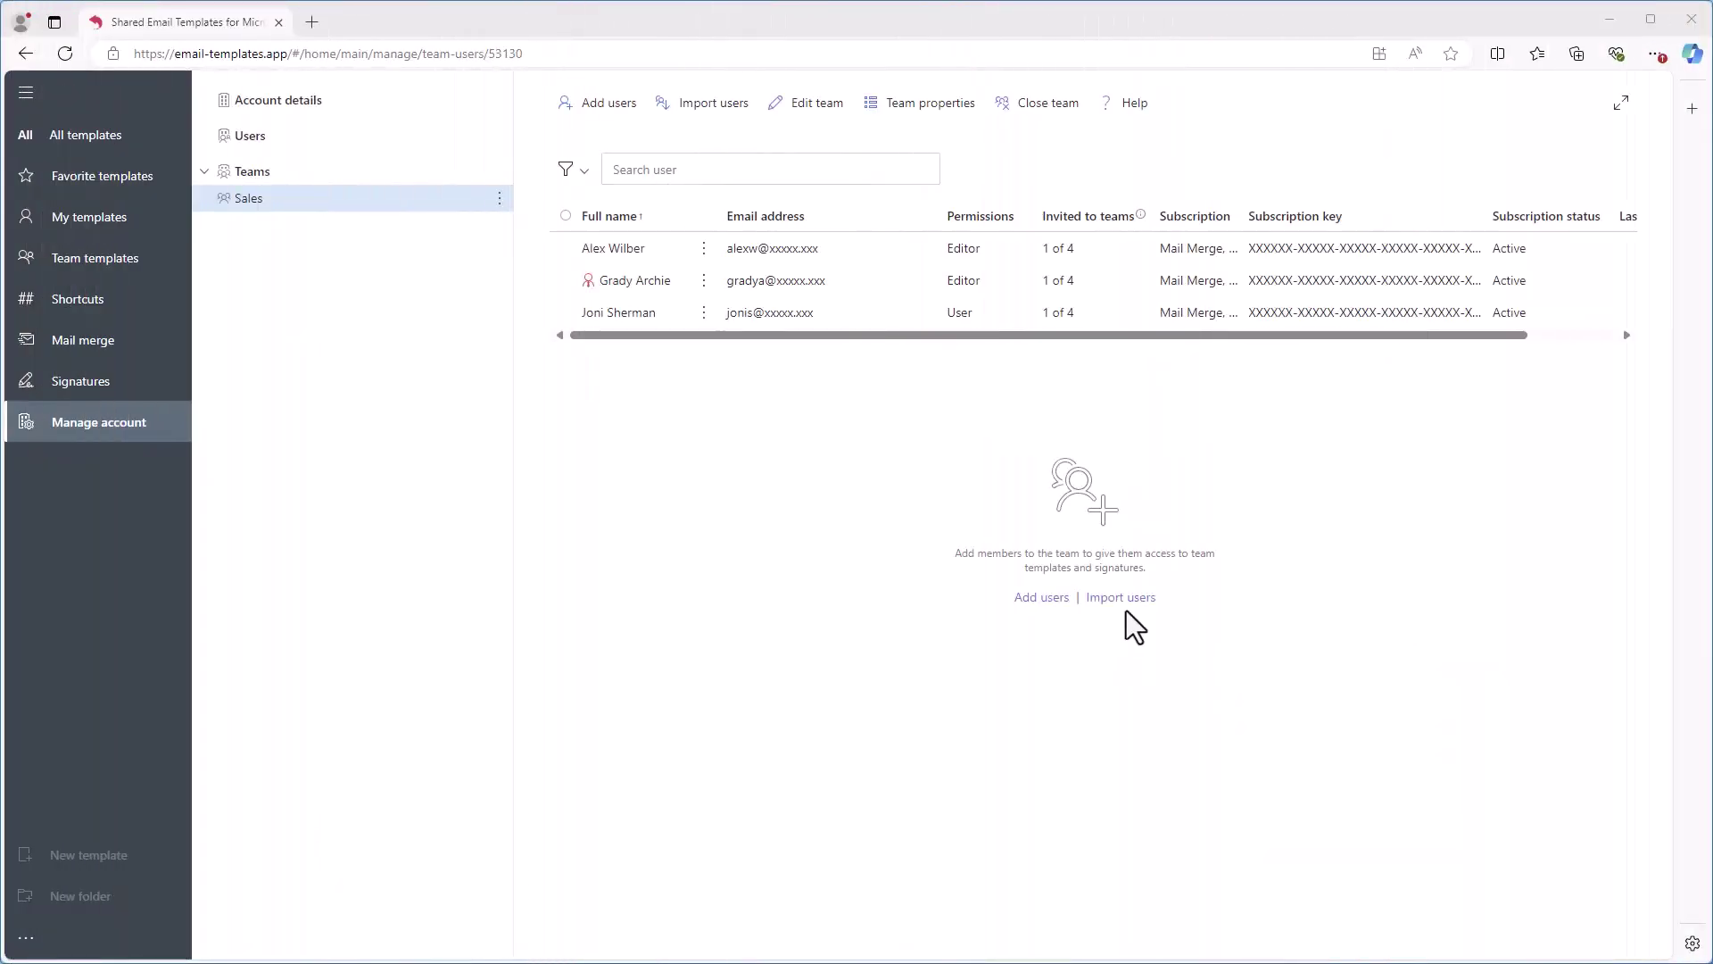
# - Import one person from the Microsoft account directory into the Sales team with User permission
pyautogui.click(1128, 600)
pyautogui.click(857, 625)
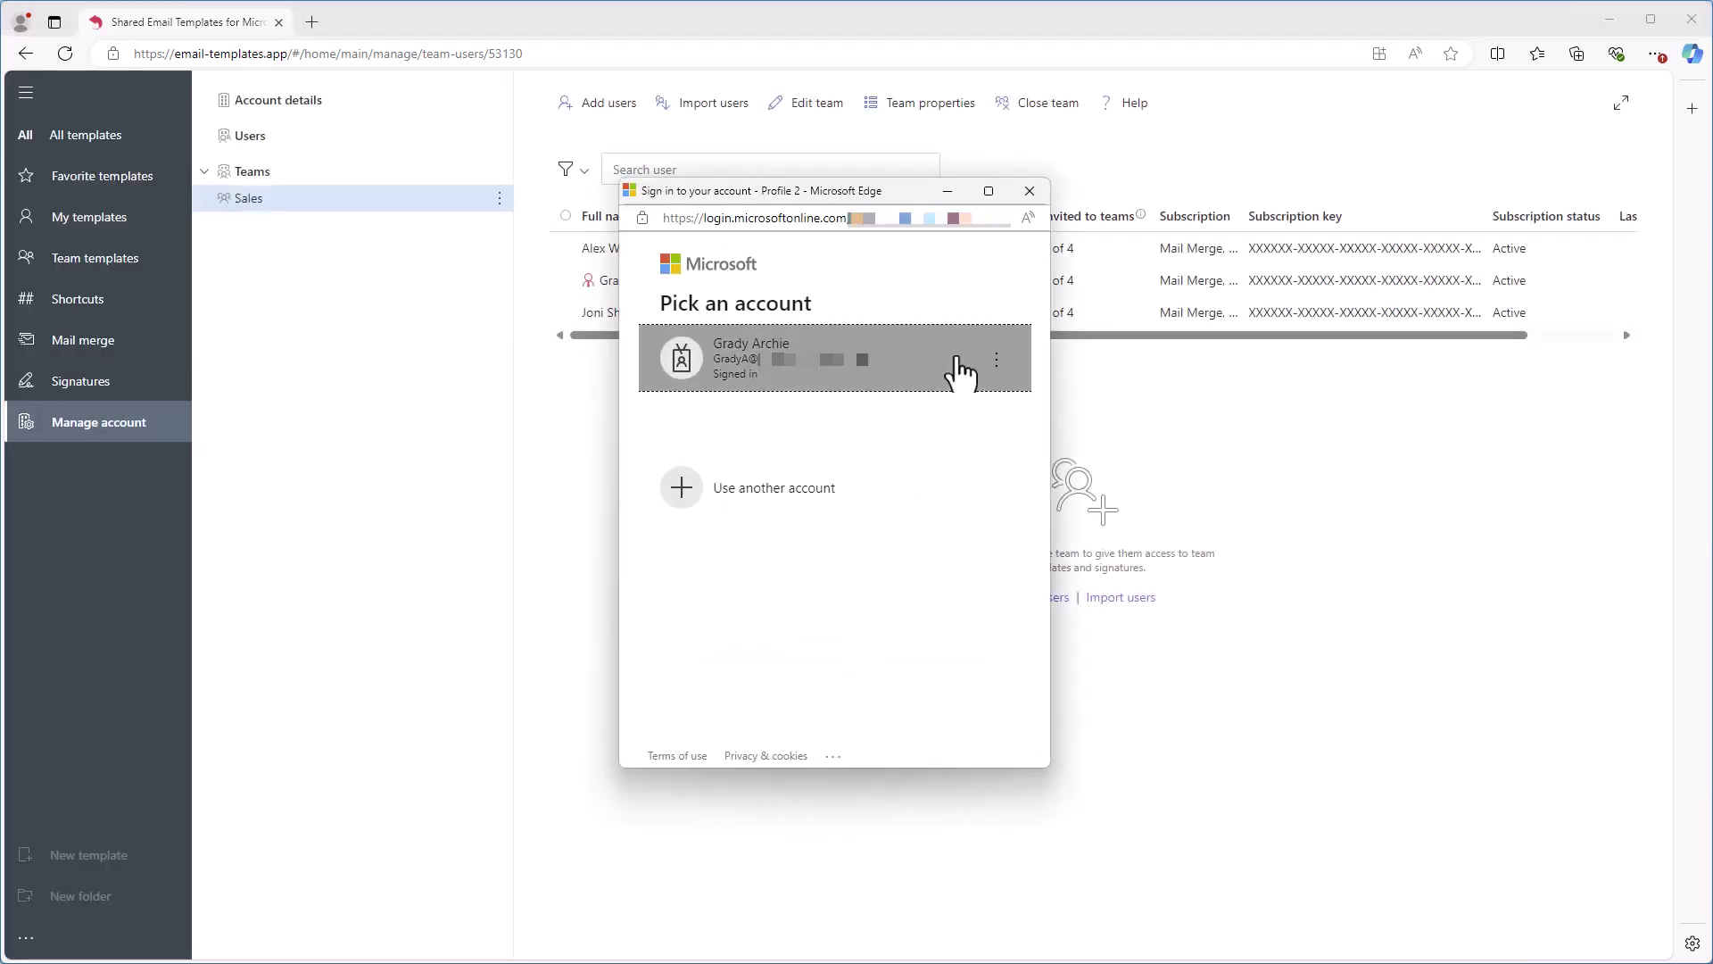
pyautogui.click(961, 375)
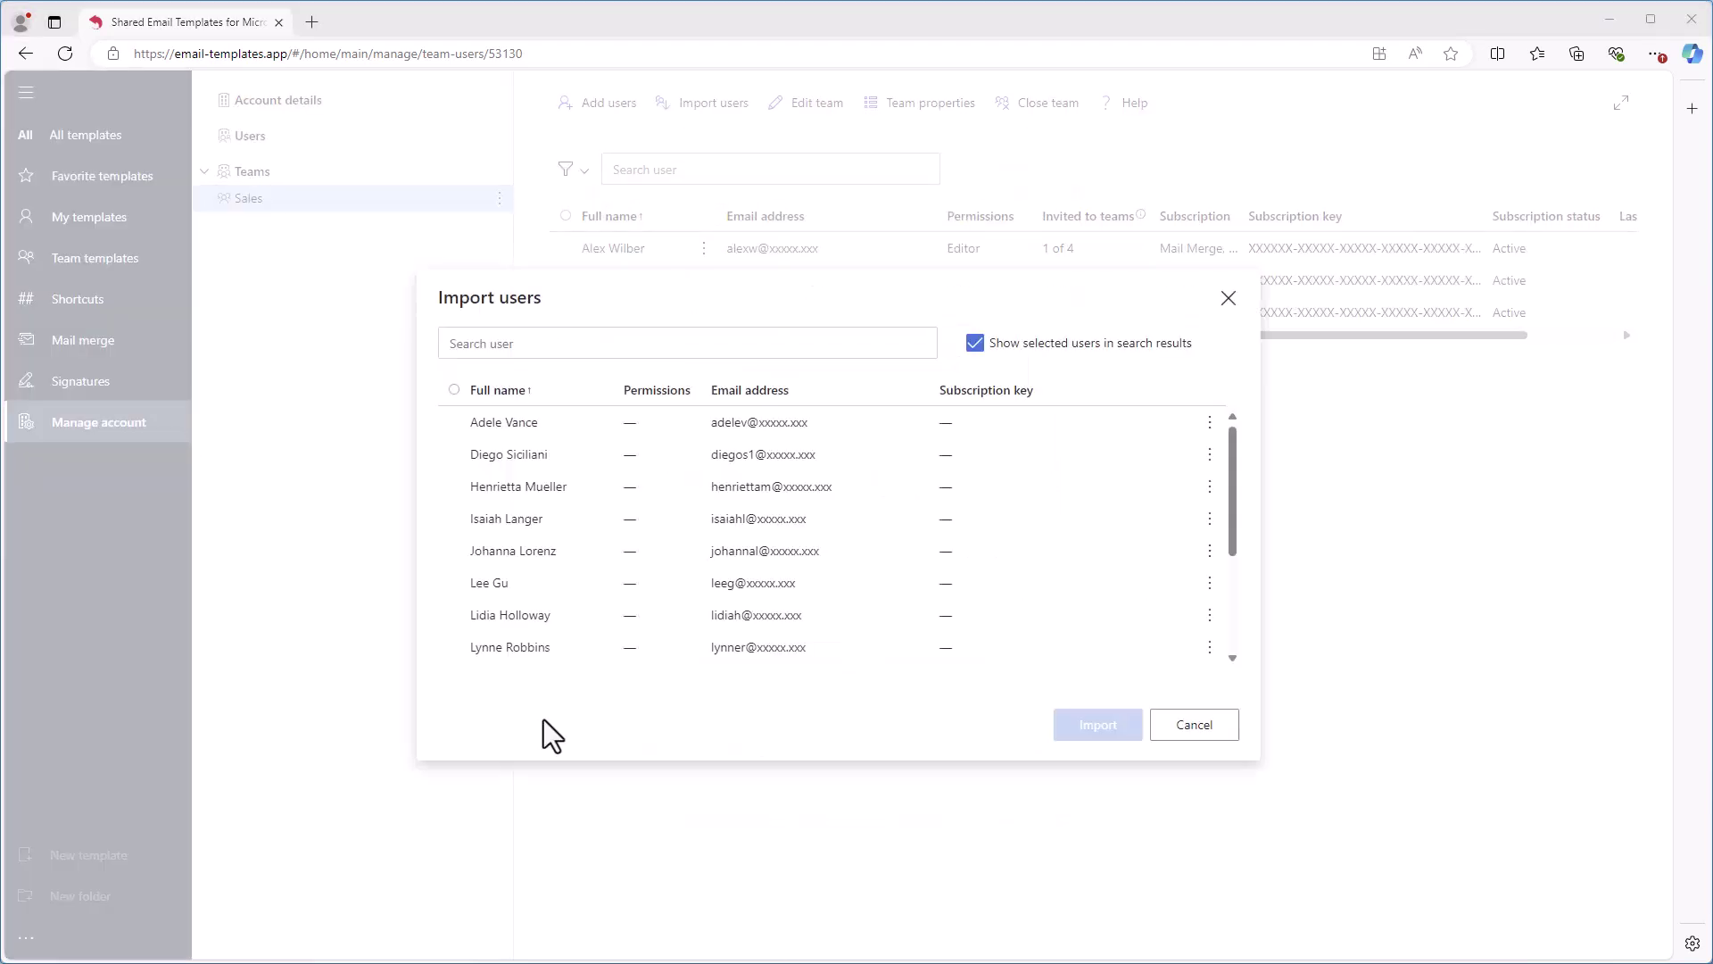
pyautogui.click(454, 486)
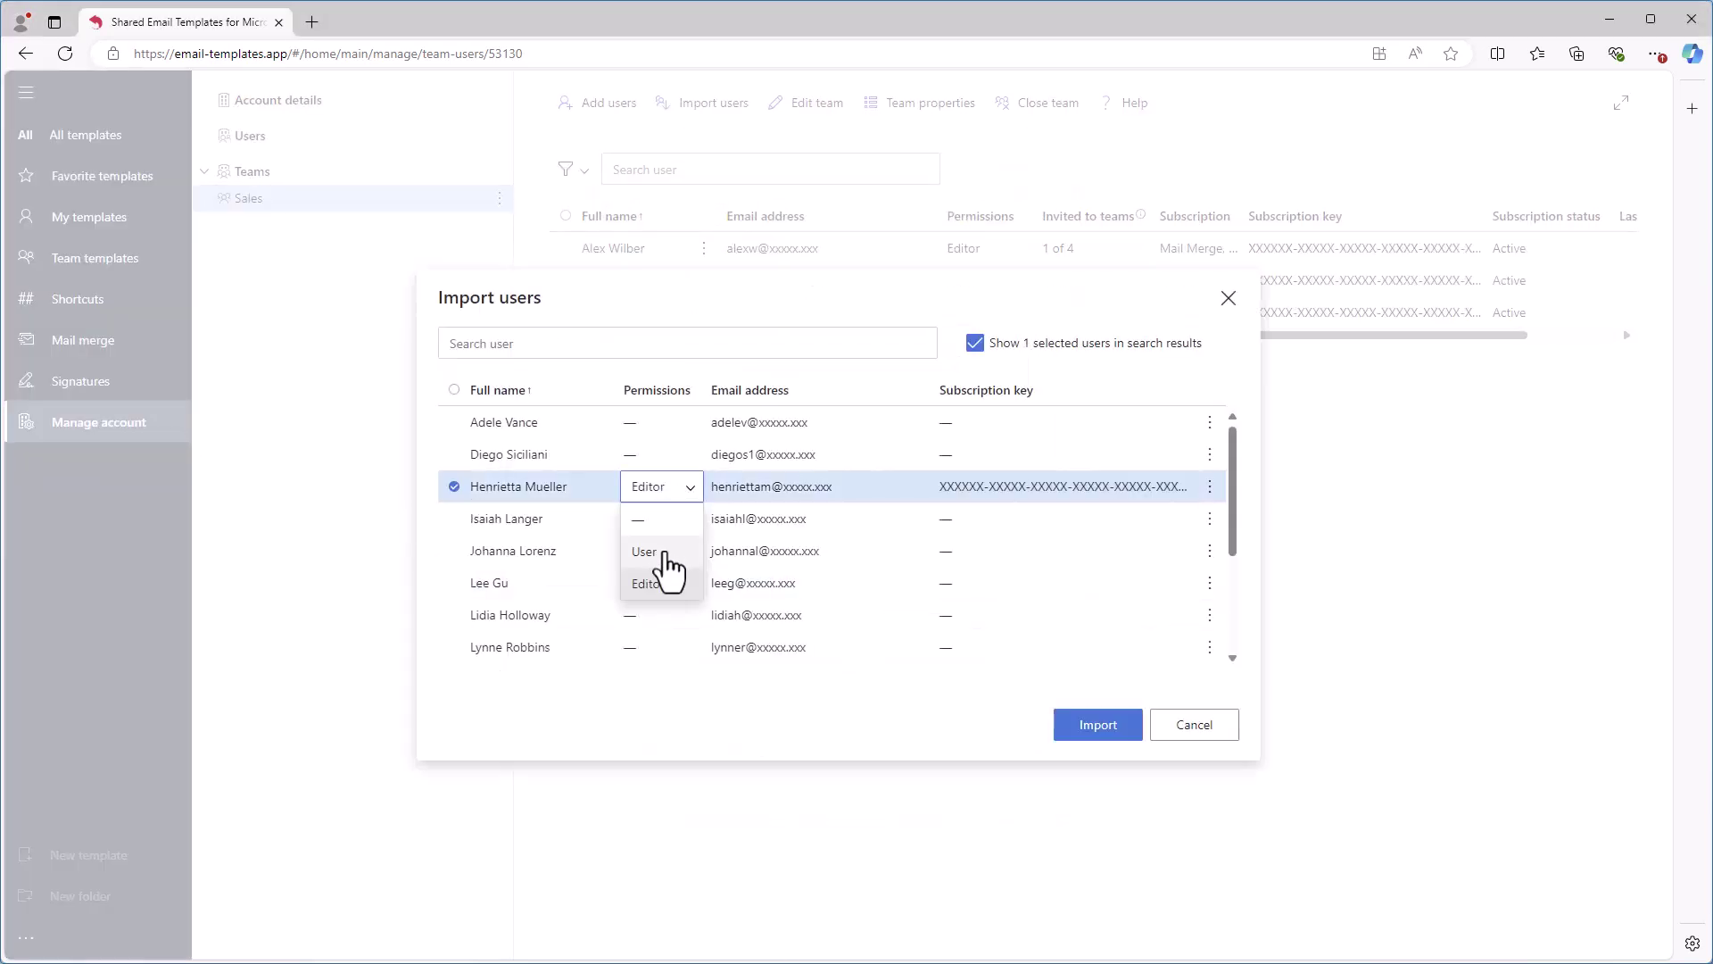
pyautogui.click(1115, 734)
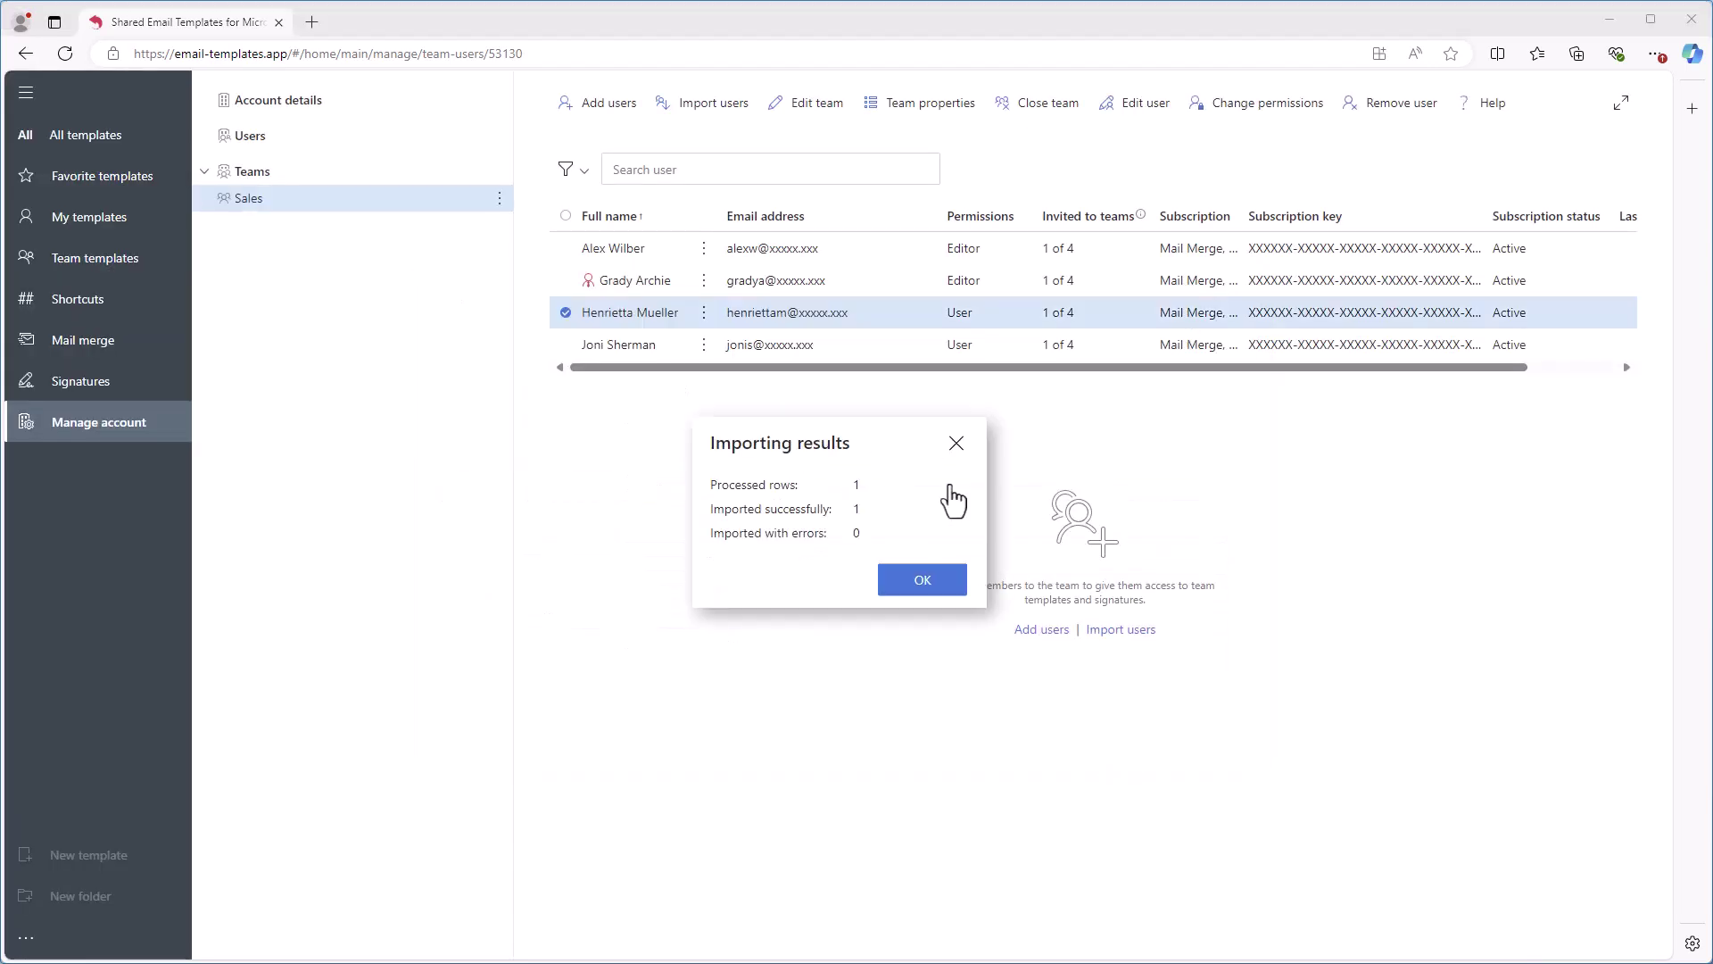
pyautogui.click(901, 581)
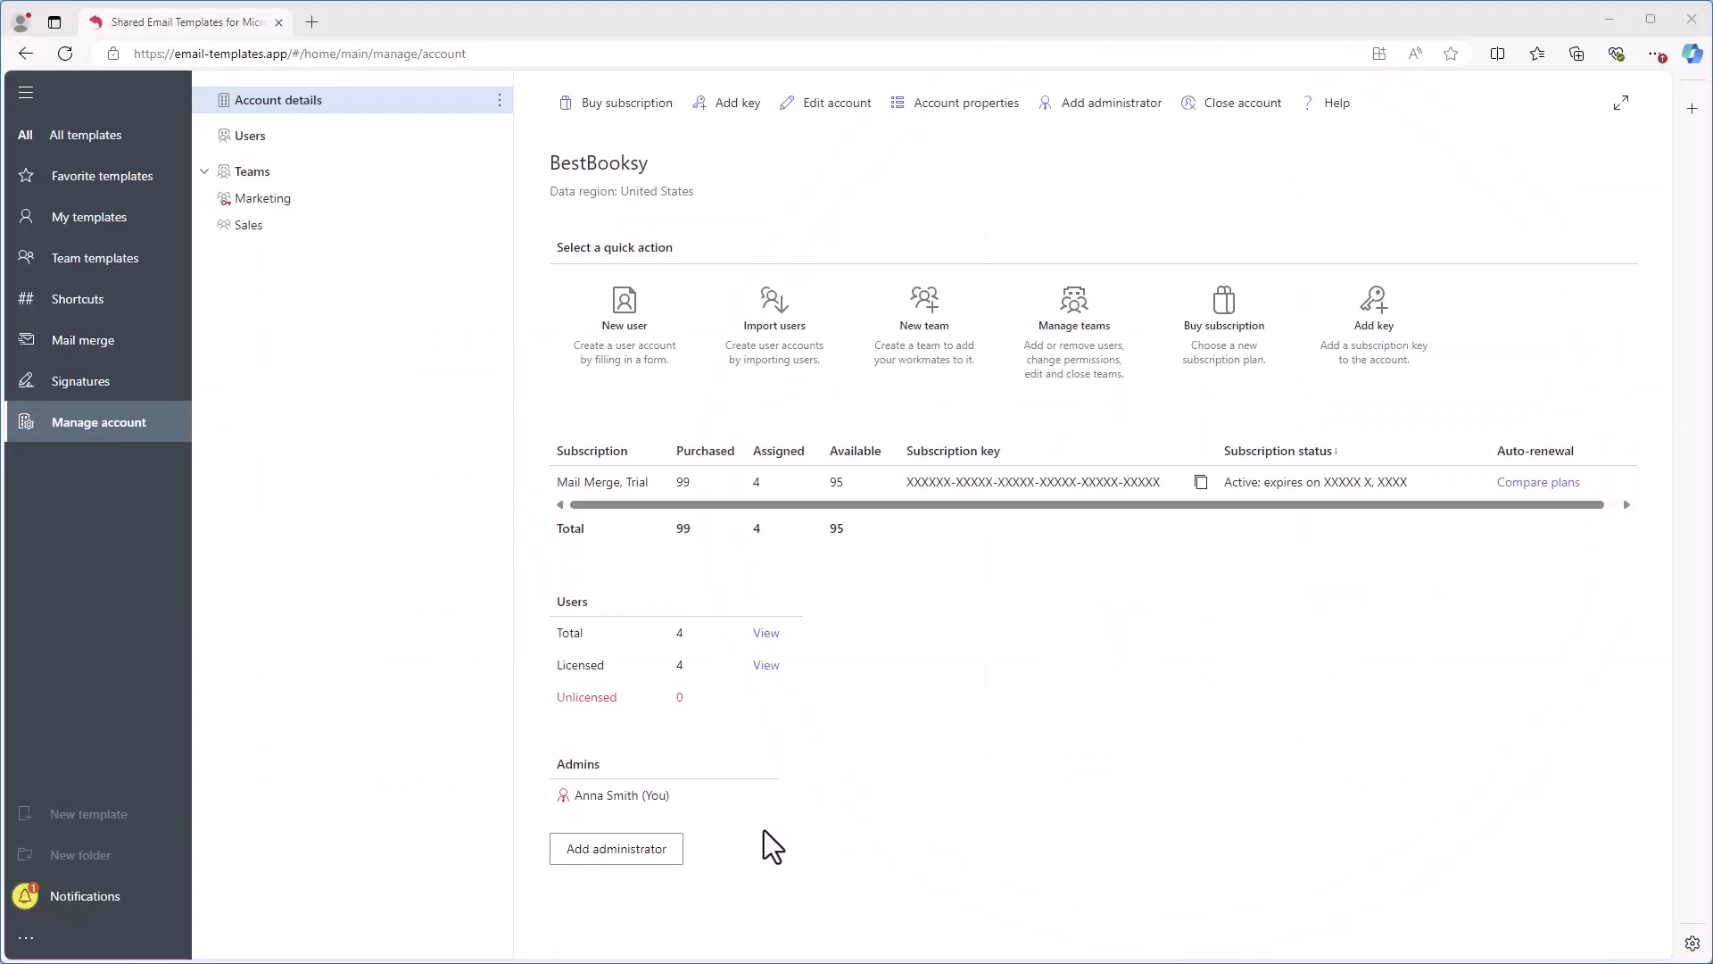
# - Add a second account user as a BestBooksy administrator from the Account details page
pyautogui.click(665, 858)
pyautogui.click(554, 478)
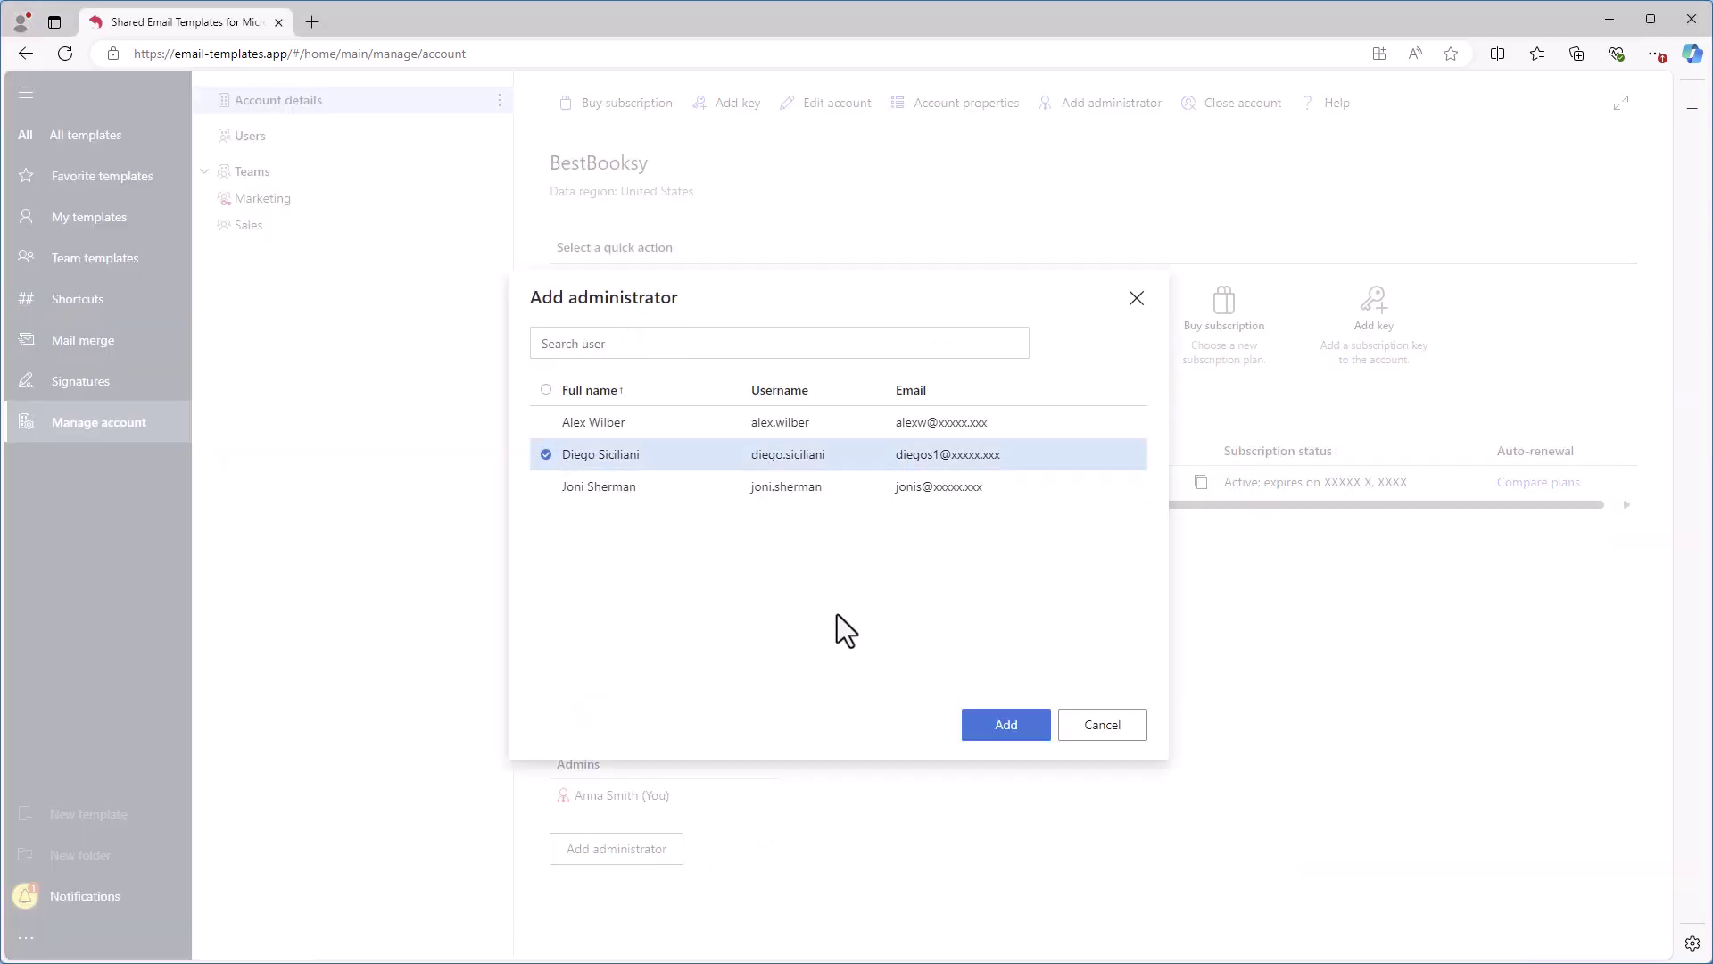
pyautogui.click(1031, 735)
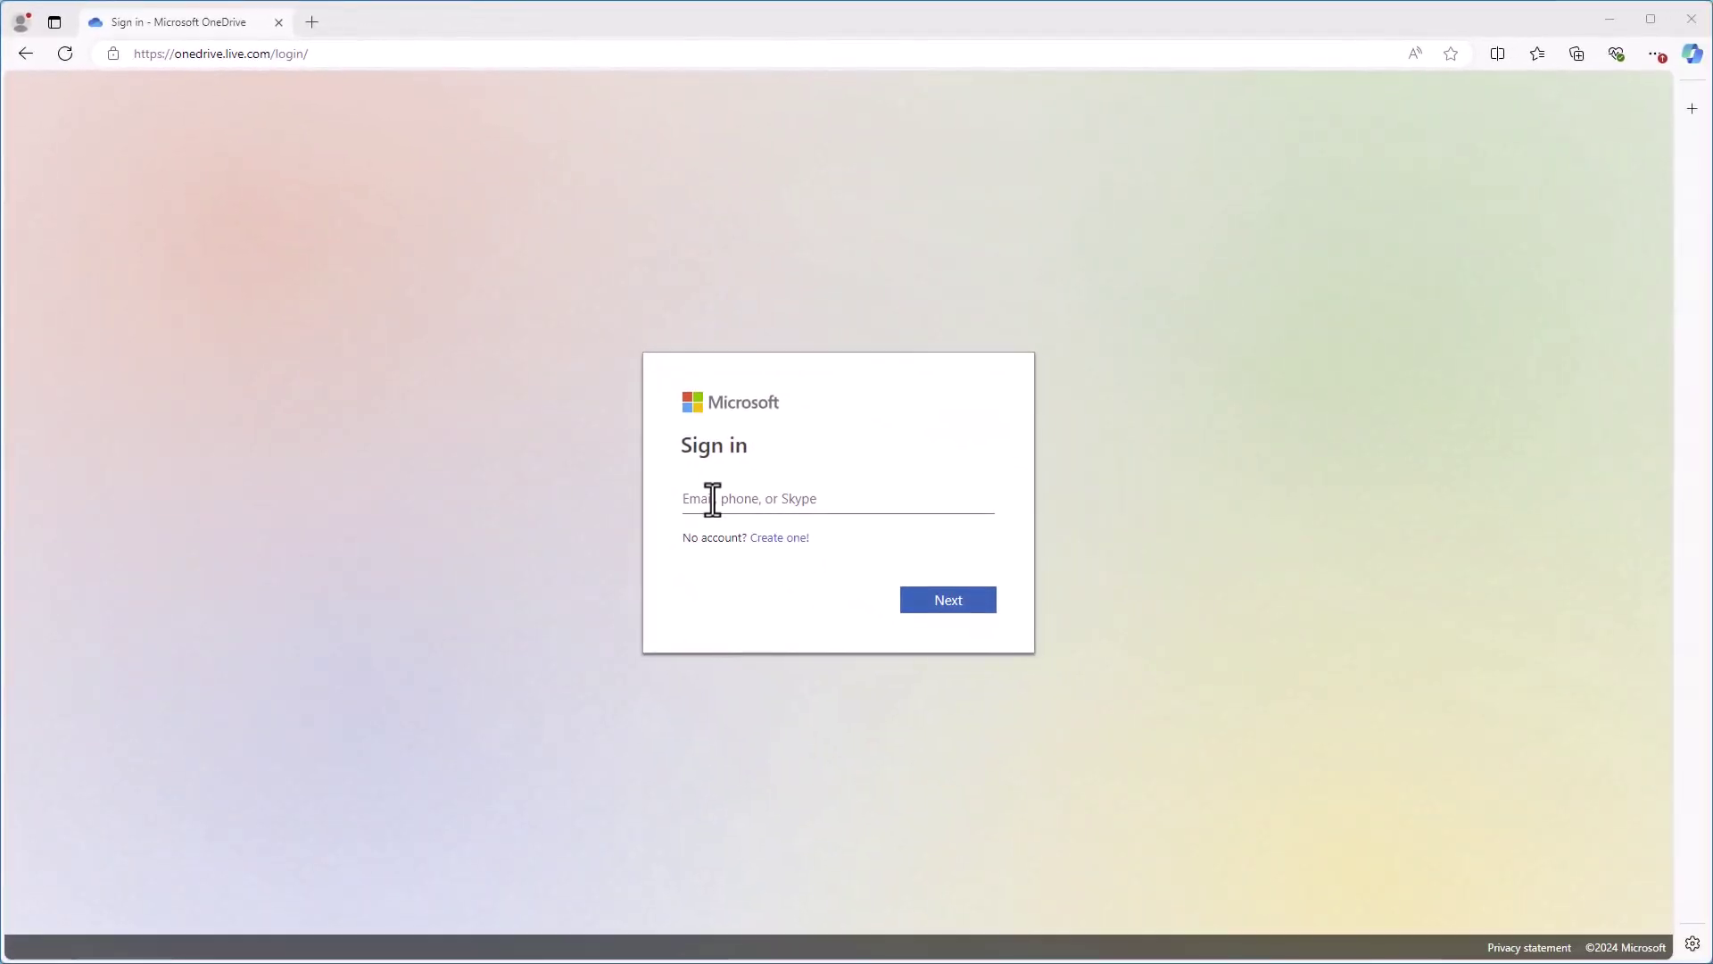
# - Sign in to Microsoft OneDrive with the account e-mail and password
pyautogui.click(712, 500)
pyautogui.hotkey('ctrl', 'v')
pyautogui.click(948, 598)
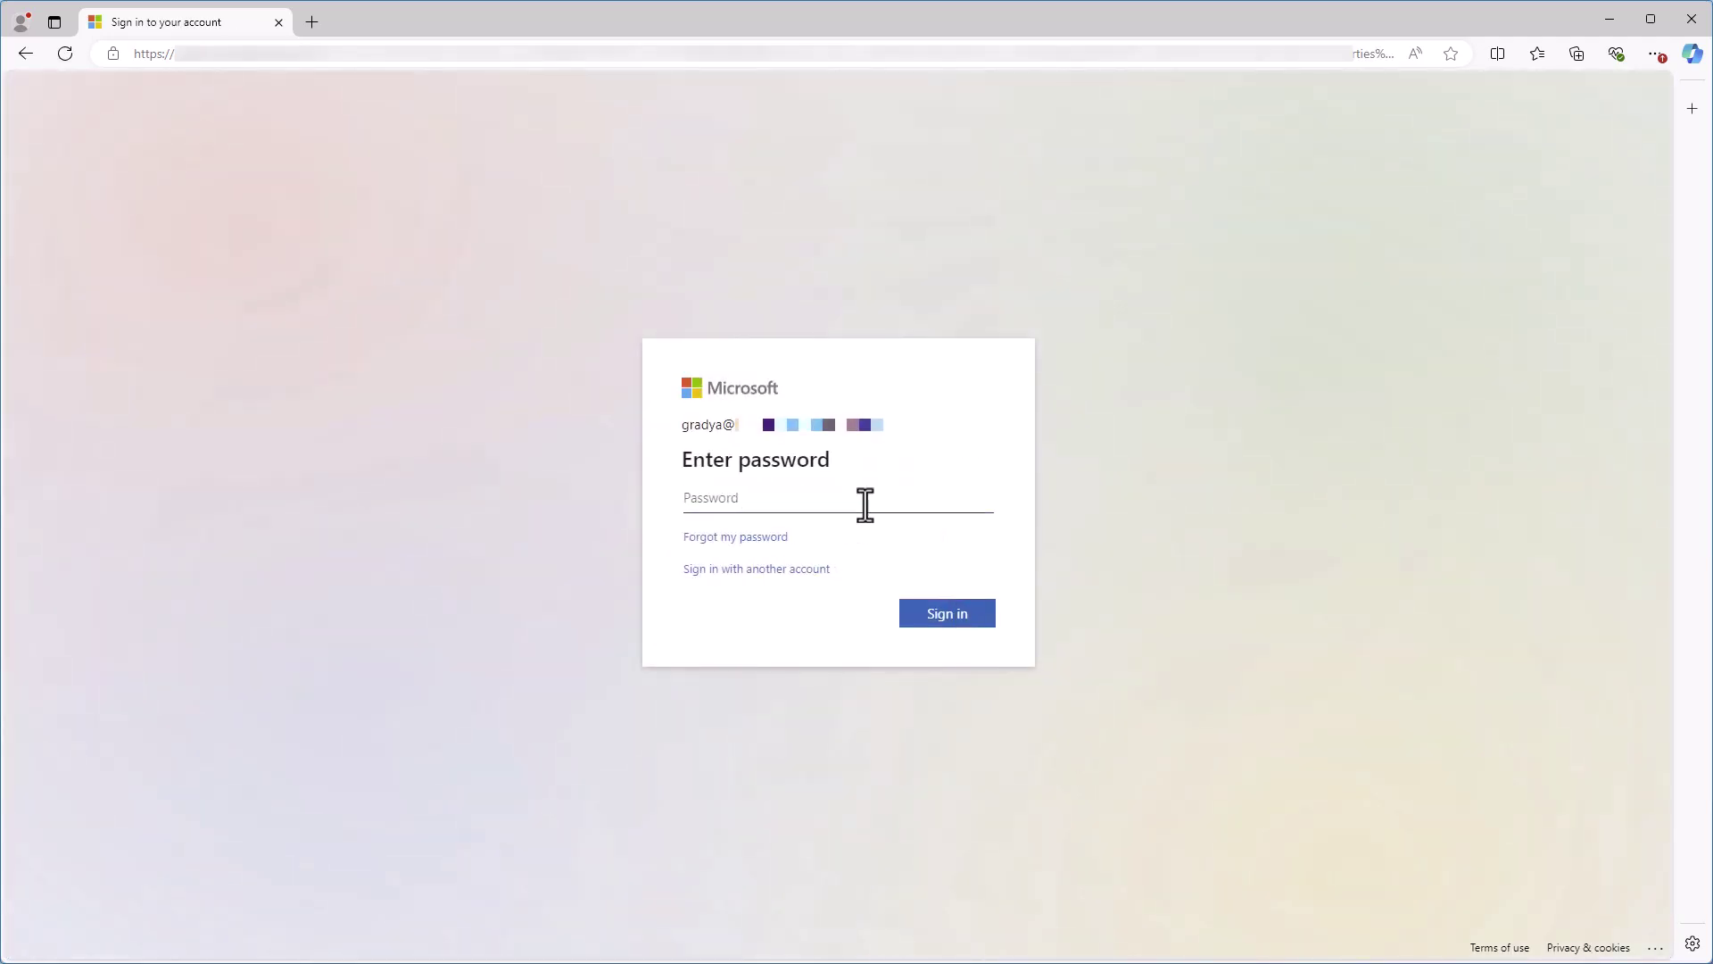
pyautogui.click(865, 504)
pyautogui.hotkey('ctrl', 'v')
pyautogui.click(948, 613)
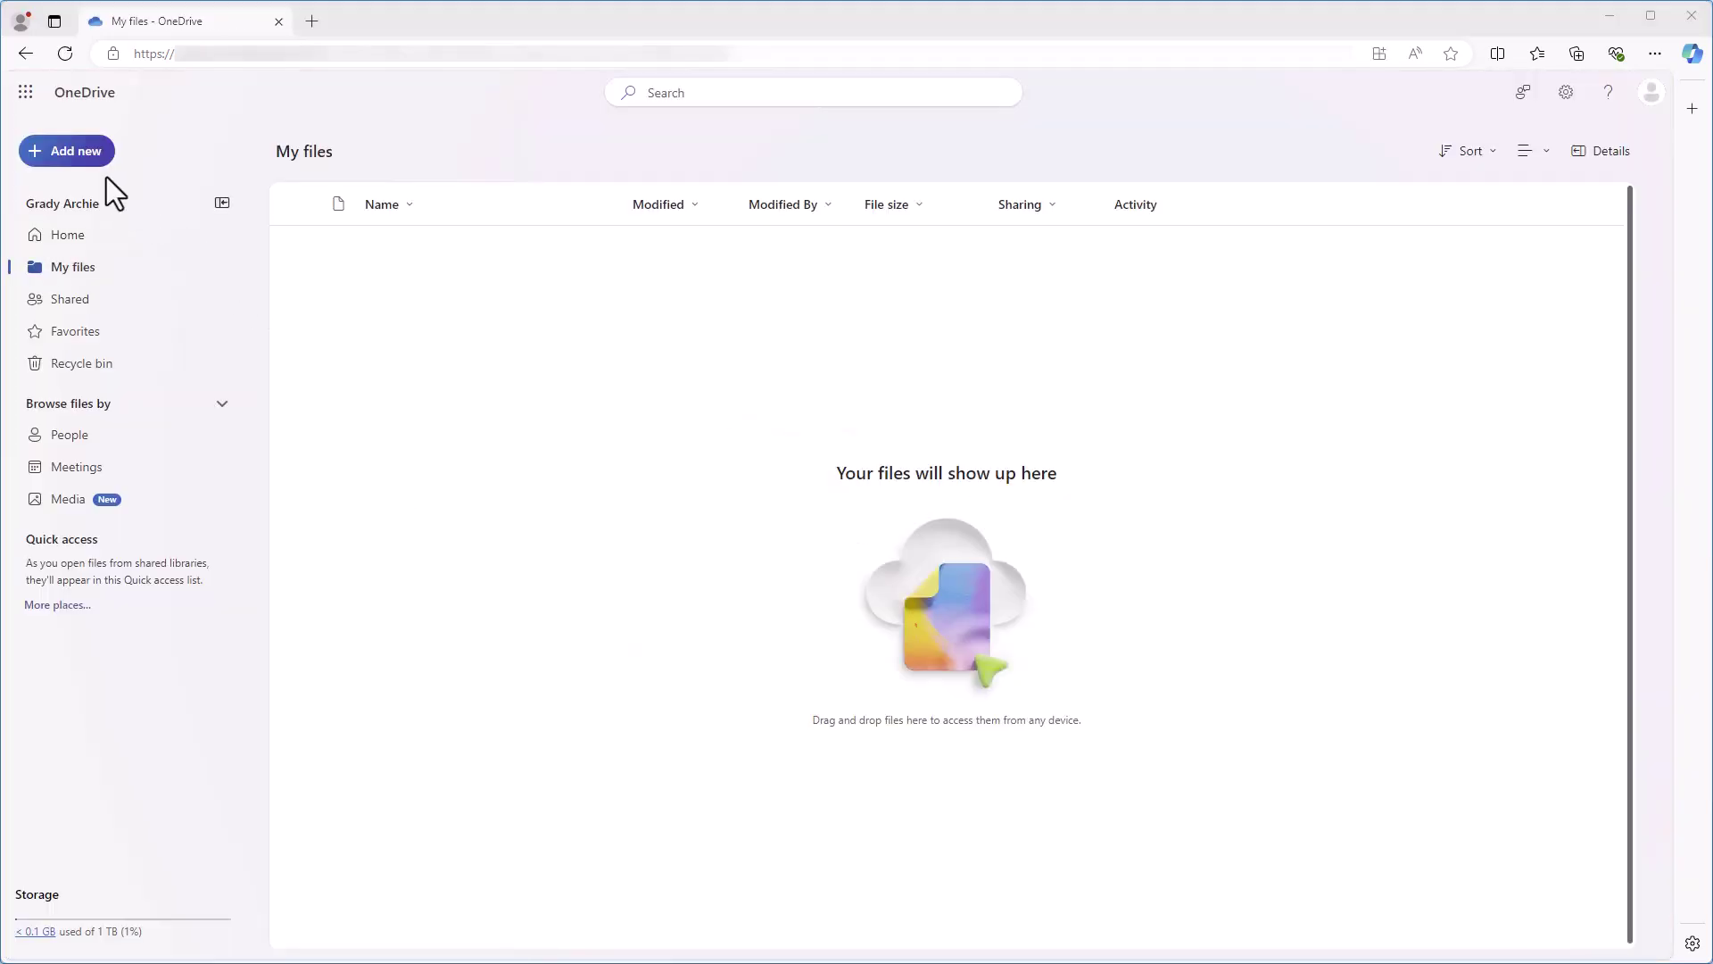
# - Create a light pink folder named 'Shared Email Templates' in My files
pyautogui.click(86, 154)
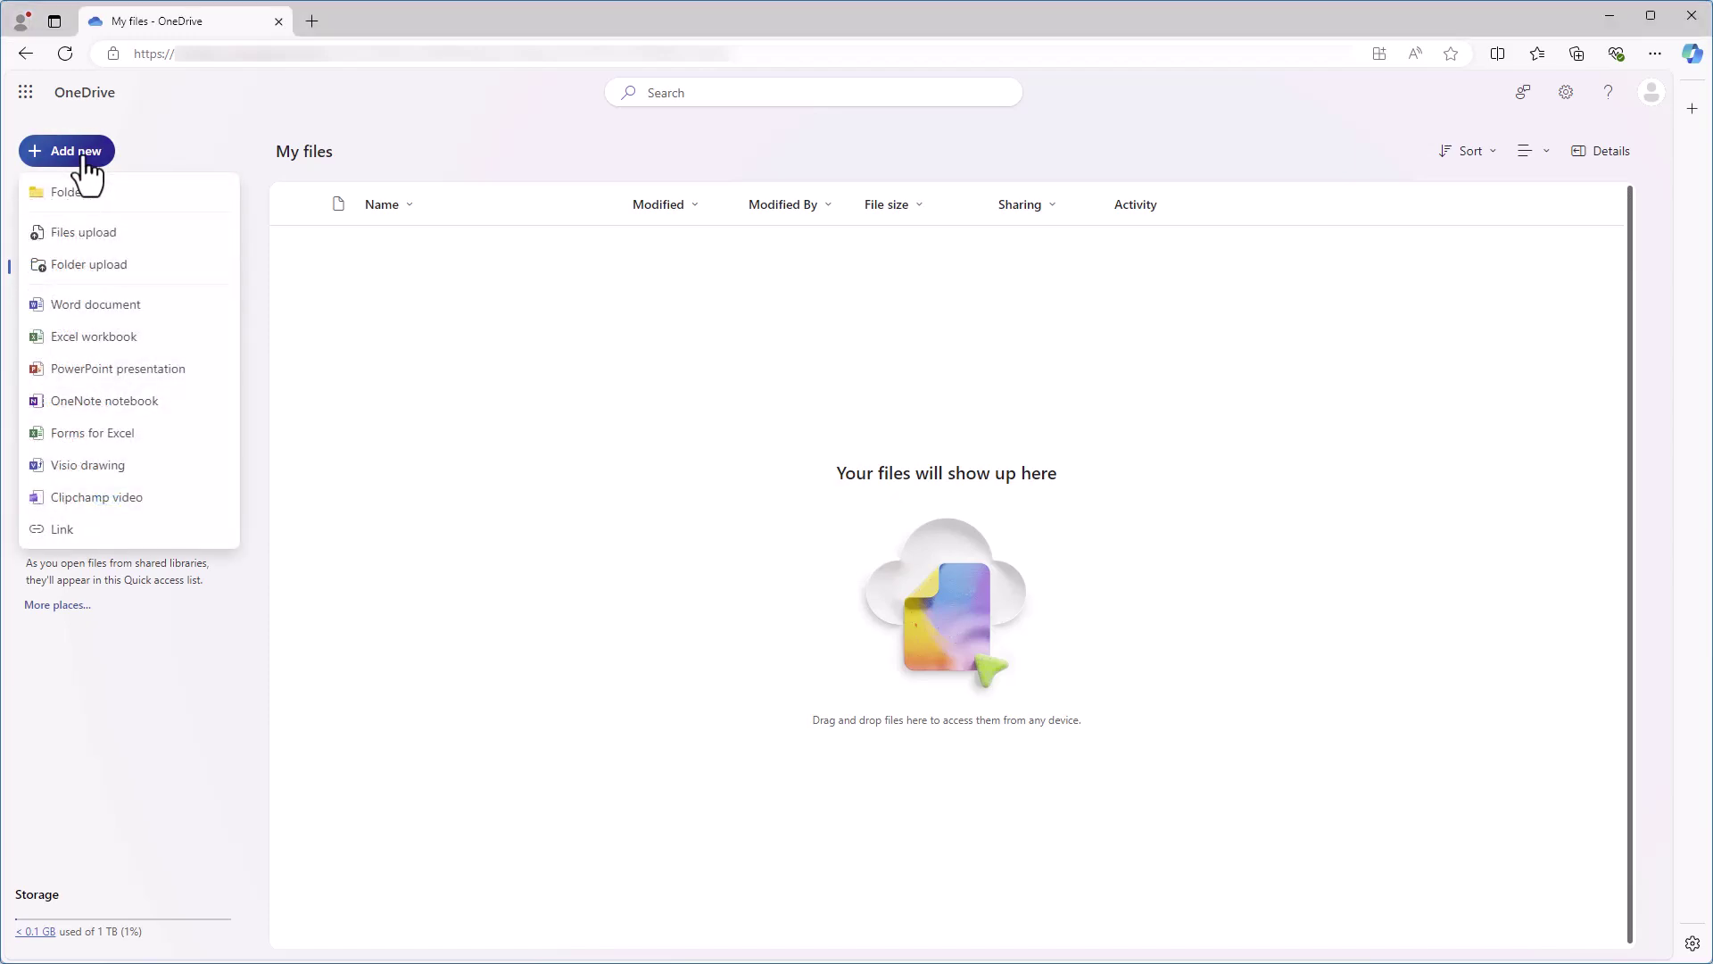
pyautogui.click(103, 198)
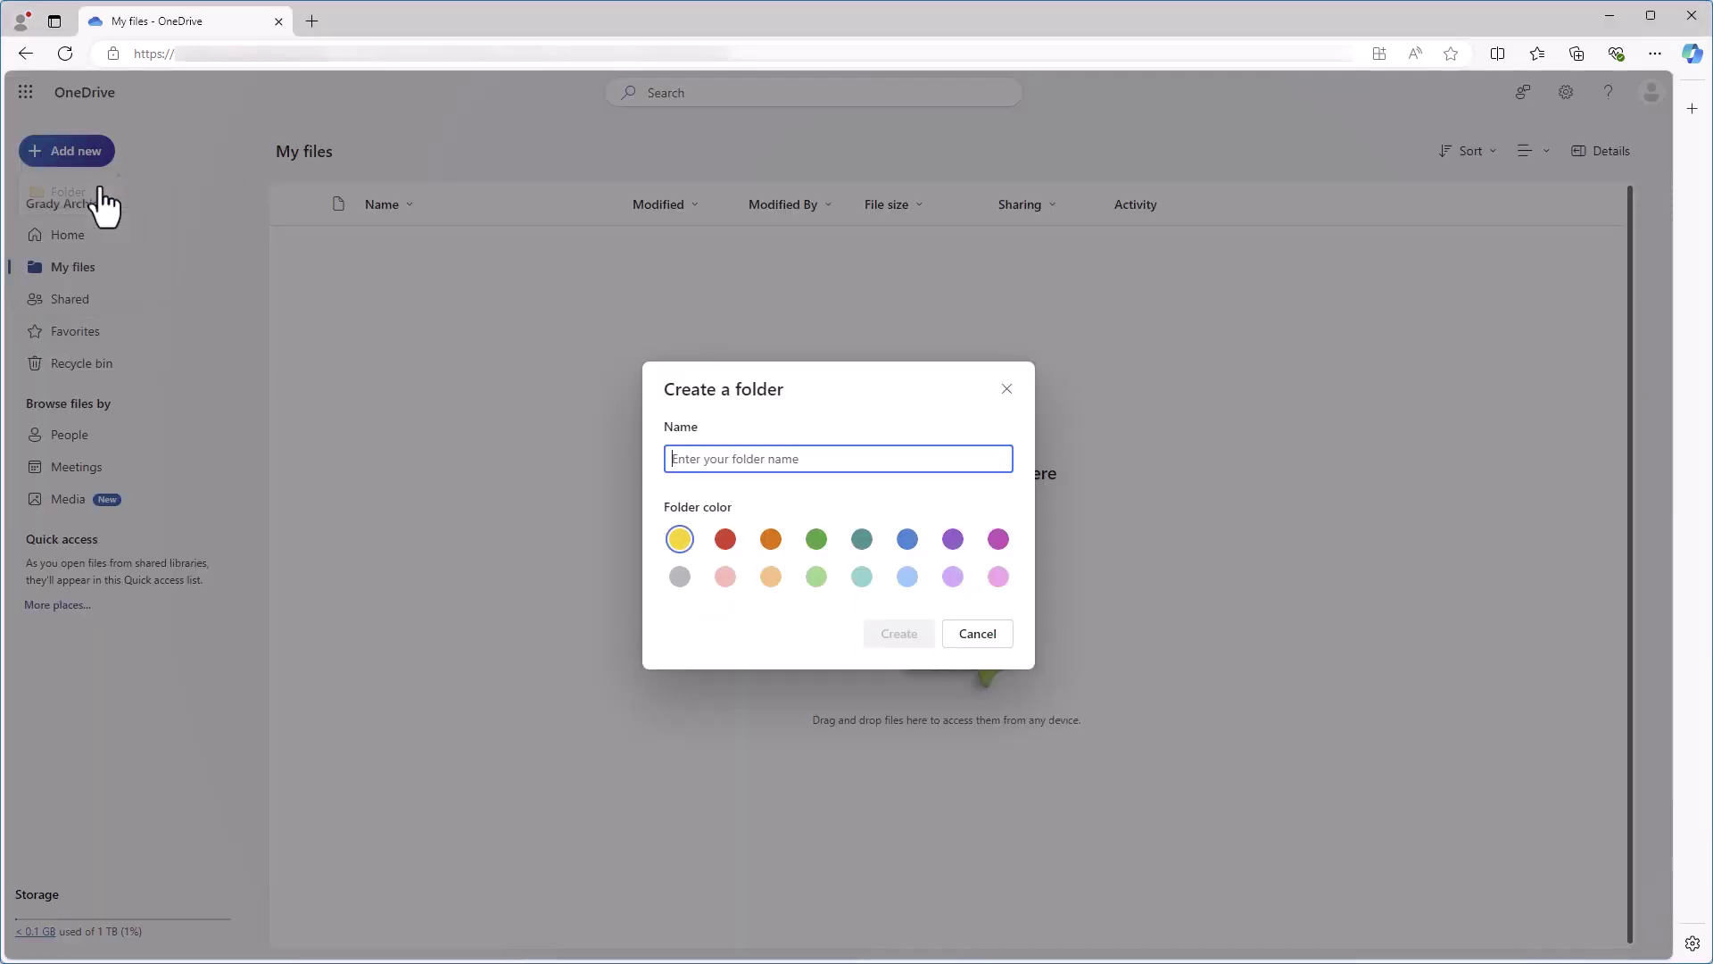
pyautogui.write('Shared Email Templates')
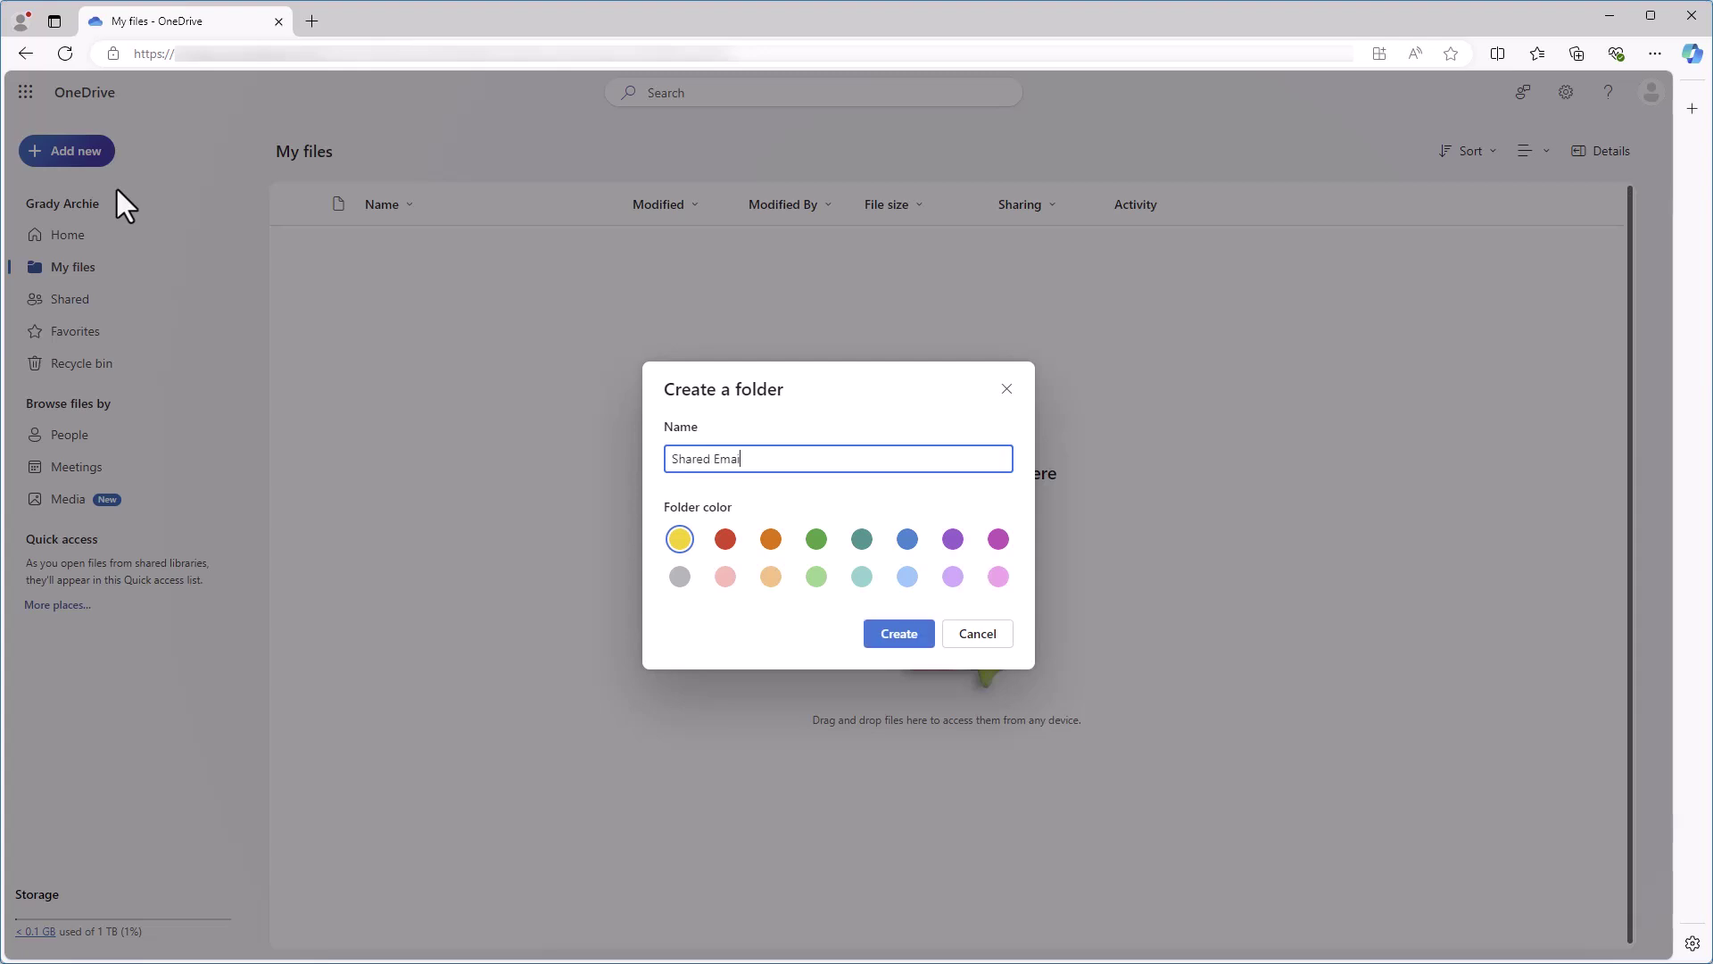
pyautogui.click(995, 585)
pyautogui.click(895, 636)
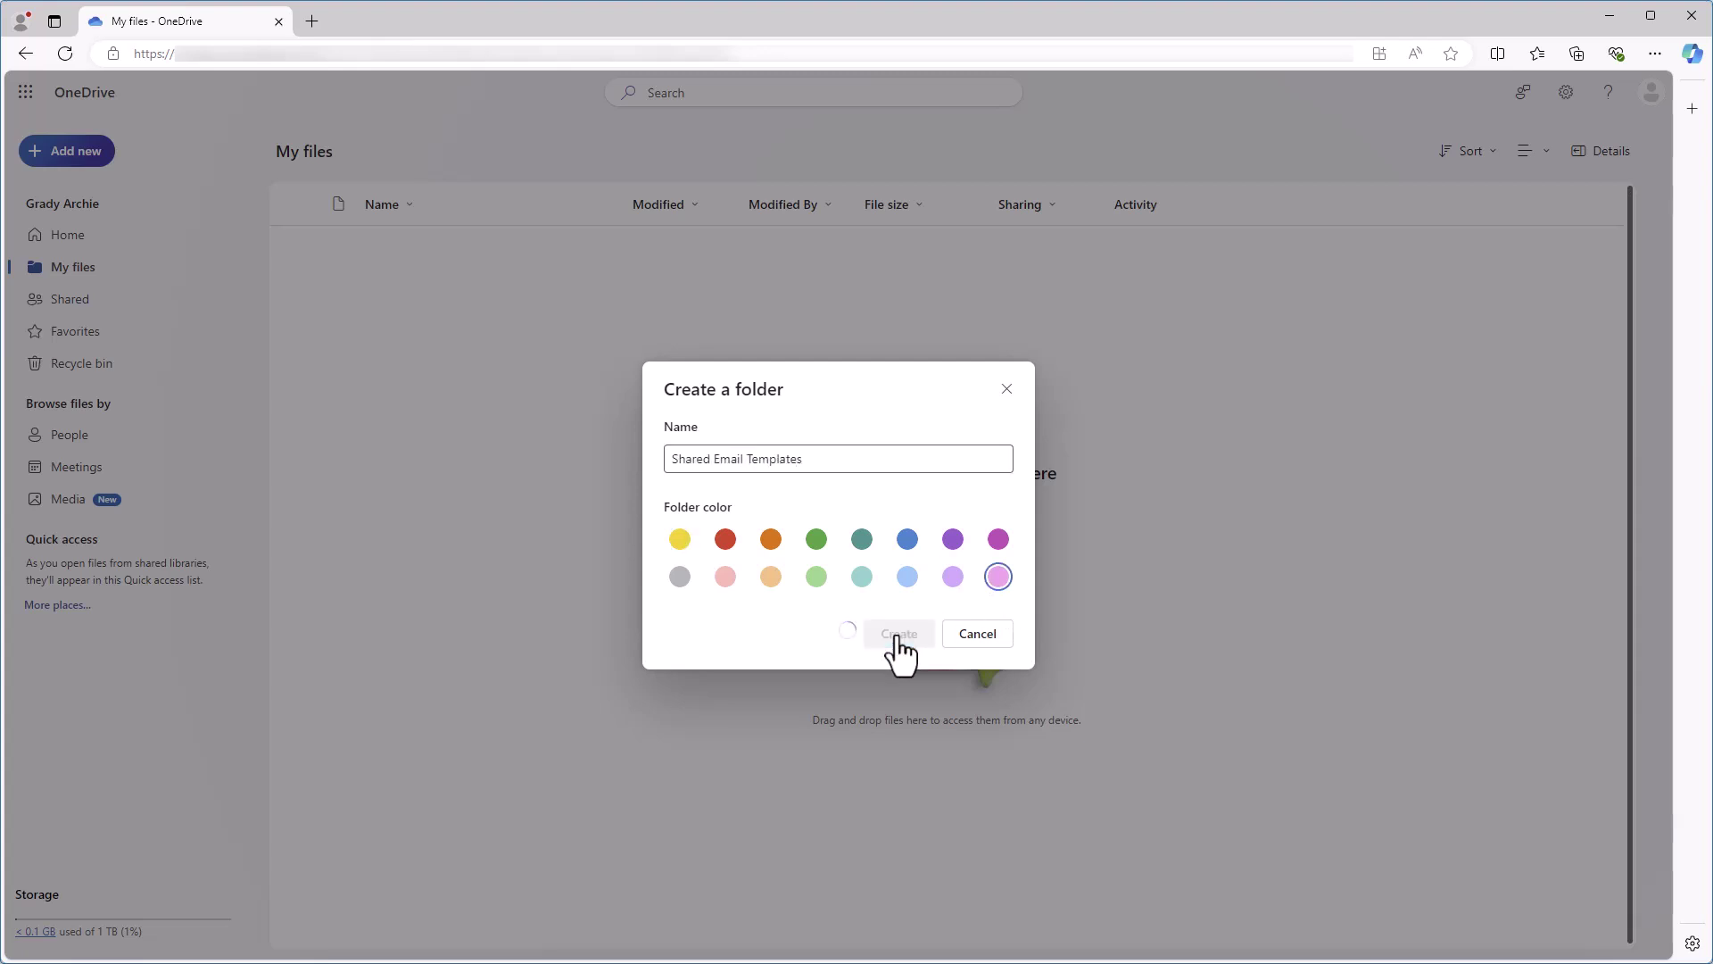
# - Inside it, create Attachments (light red), Pictures (light blue) and Datasets (light green) subfolders
pyautogui.click(431, 247)
pyautogui.click(67, 151)
pyautogui.click(104, 198)
pyautogui.write('Attachments')
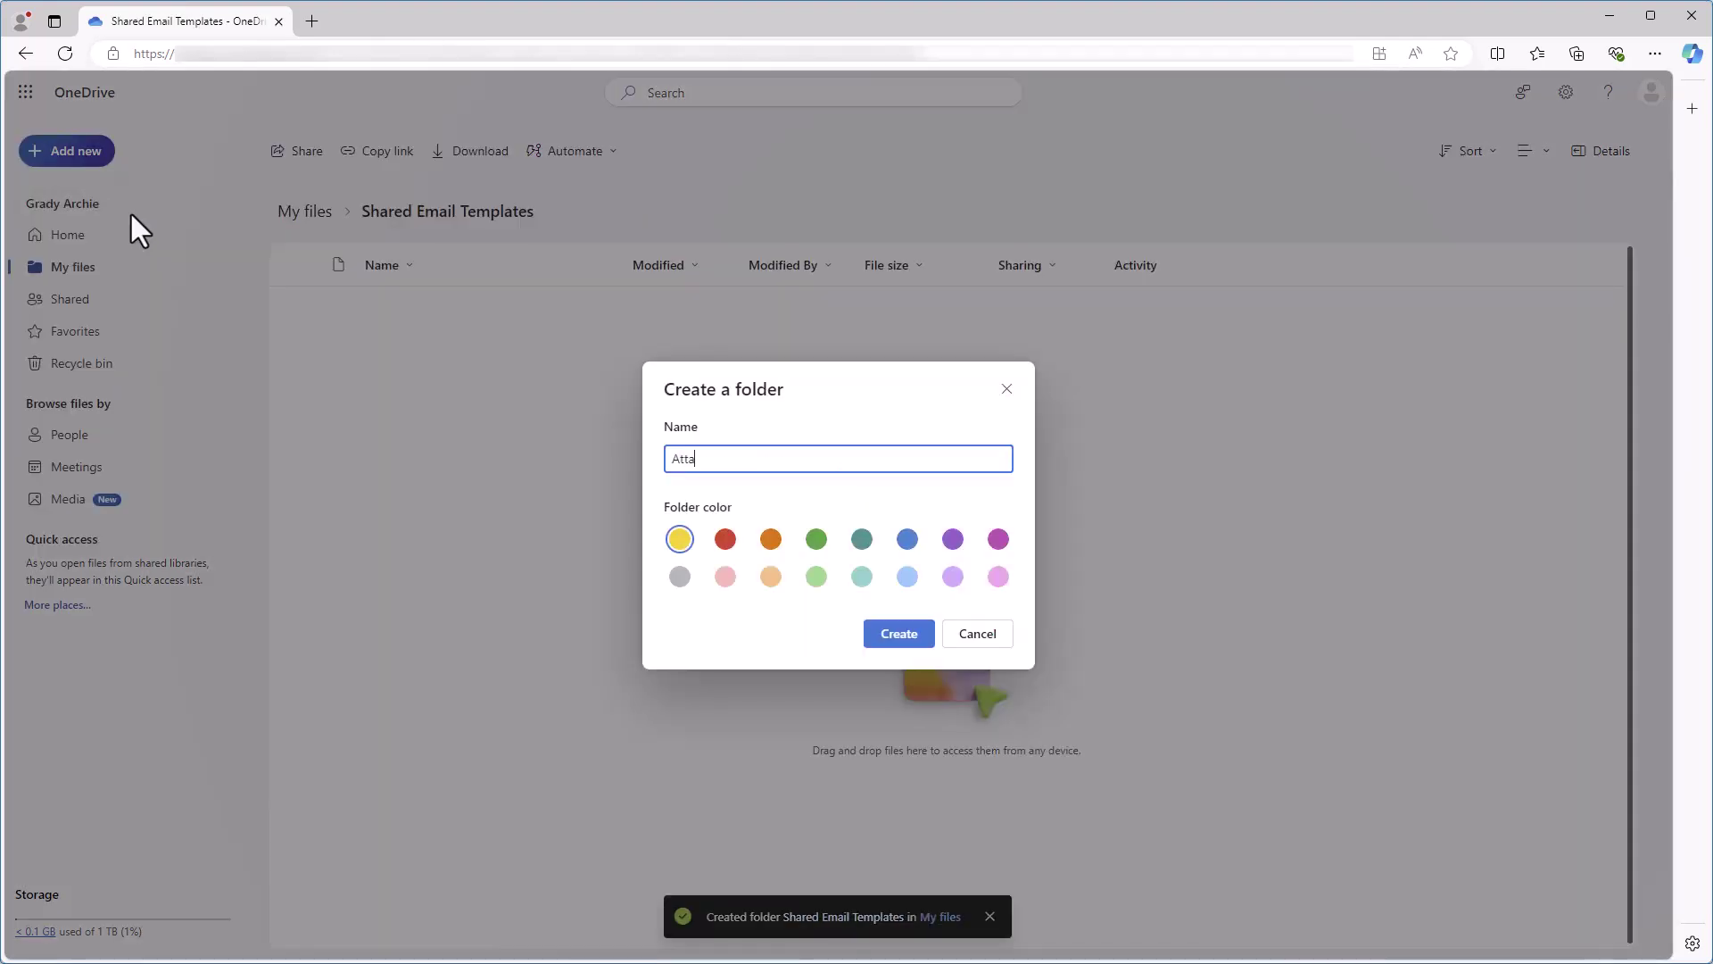
pyautogui.click(727, 585)
pyautogui.click(895, 631)
pyautogui.click(67, 151)
pyautogui.click(95, 202)
pyautogui.write('Pictures')
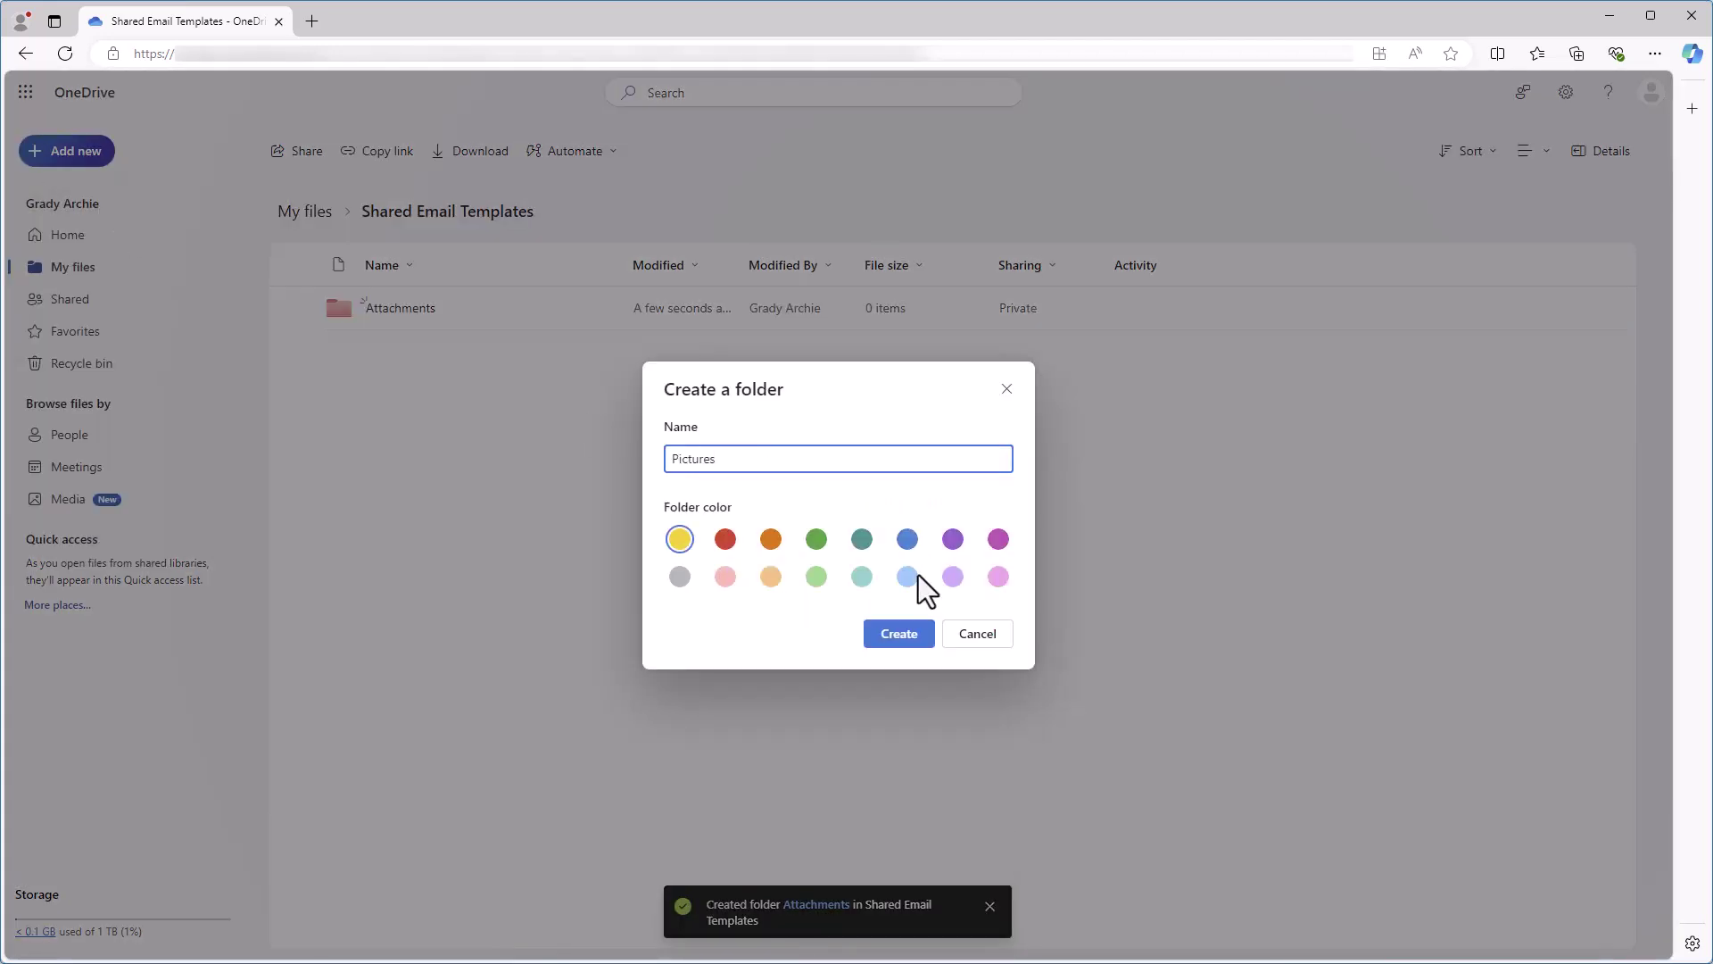
pyautogui.click(912, 579)
pyautogui.click(899, 634)
pyautogui.click(67, 151)
pyautogui.click(98, 200)
pyautogui.write('Datasets')
pyautogui.click(816, 576)
pyautogui.click(895, 635)
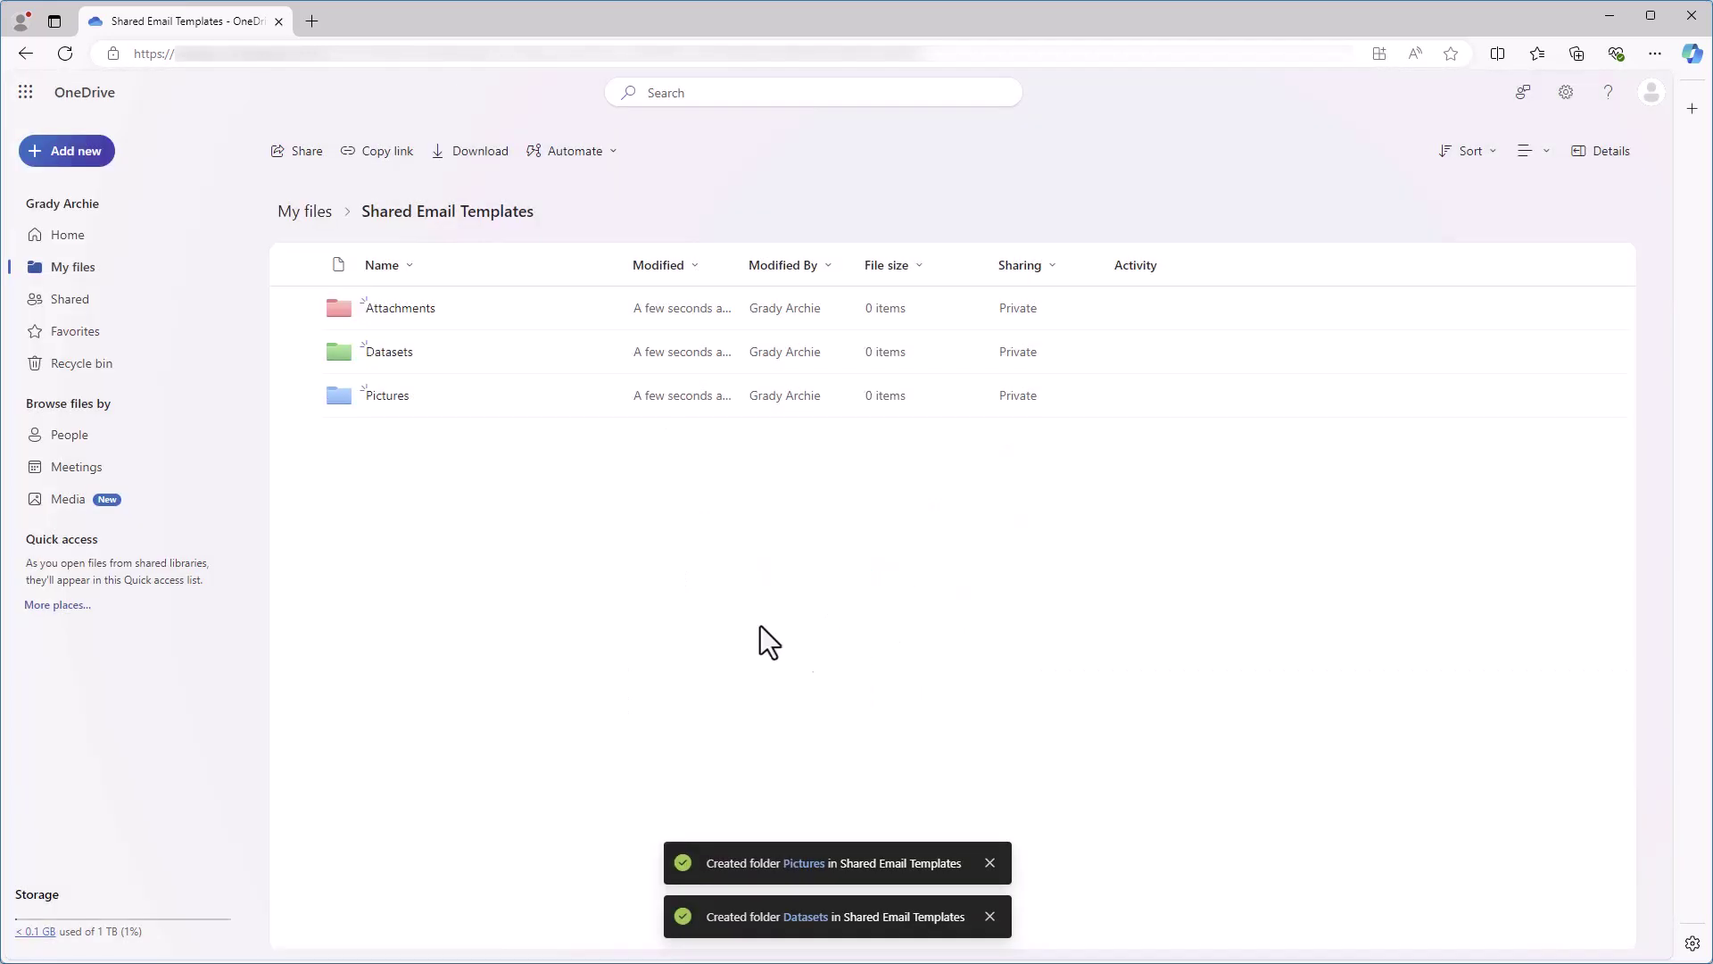
# - Upload Discount terms.pdf into the Attachments folder, then go back to Shared Email Templates
pyautogui.click(417, 309)
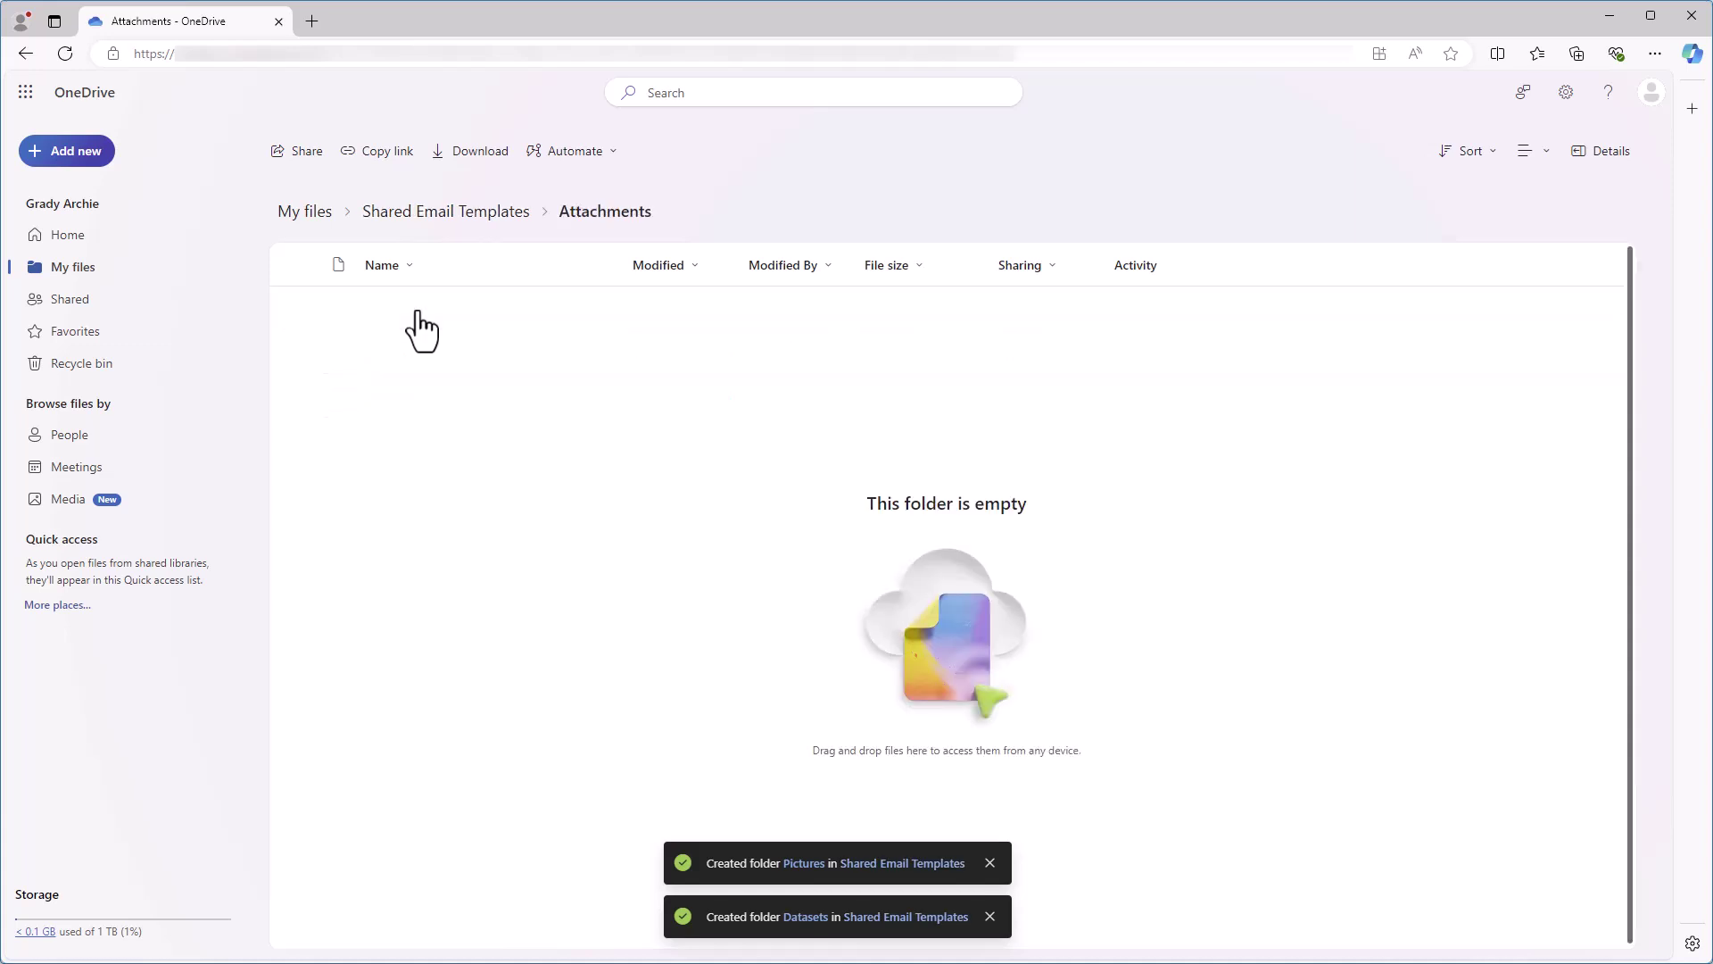
pyautogui.moveTo(1422, 944); pyautogui.dragTo(1208, 709)
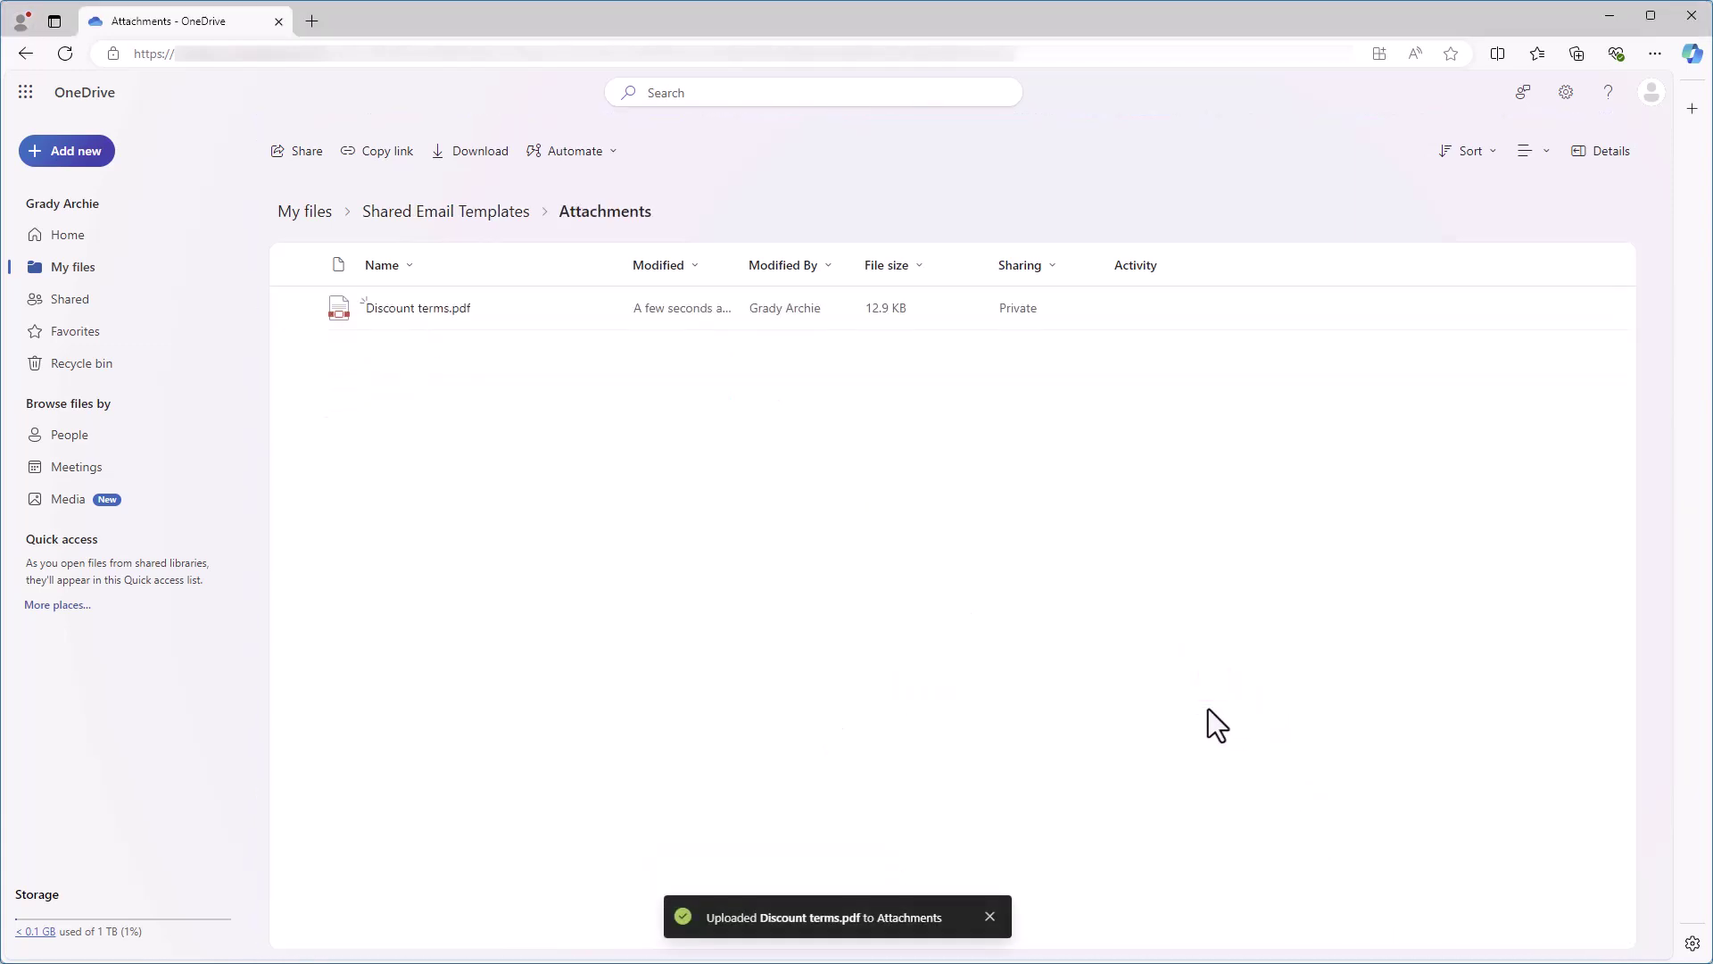
pyautogui.click(446, 212)
# - Share the Shared Email Templates folder from My files, adding a colleague as recipient
pyautogui.click(304, 212)
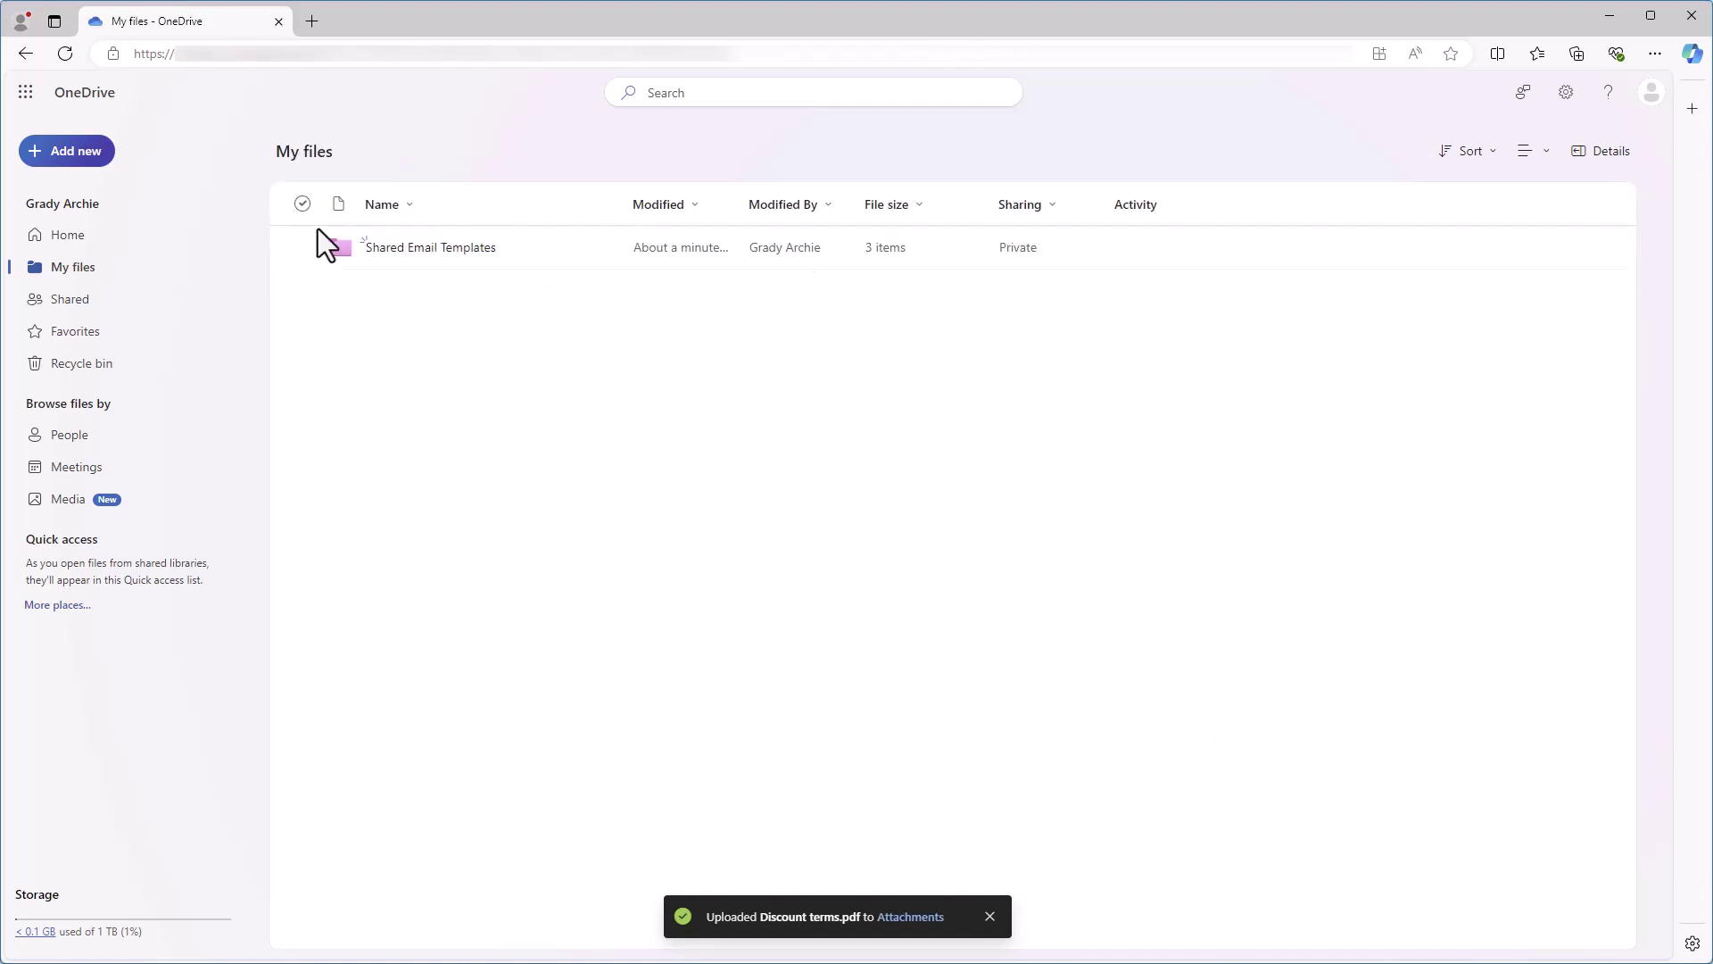
pyautogui.rightClick(446, 257)
pyautogui.click(532, 277)
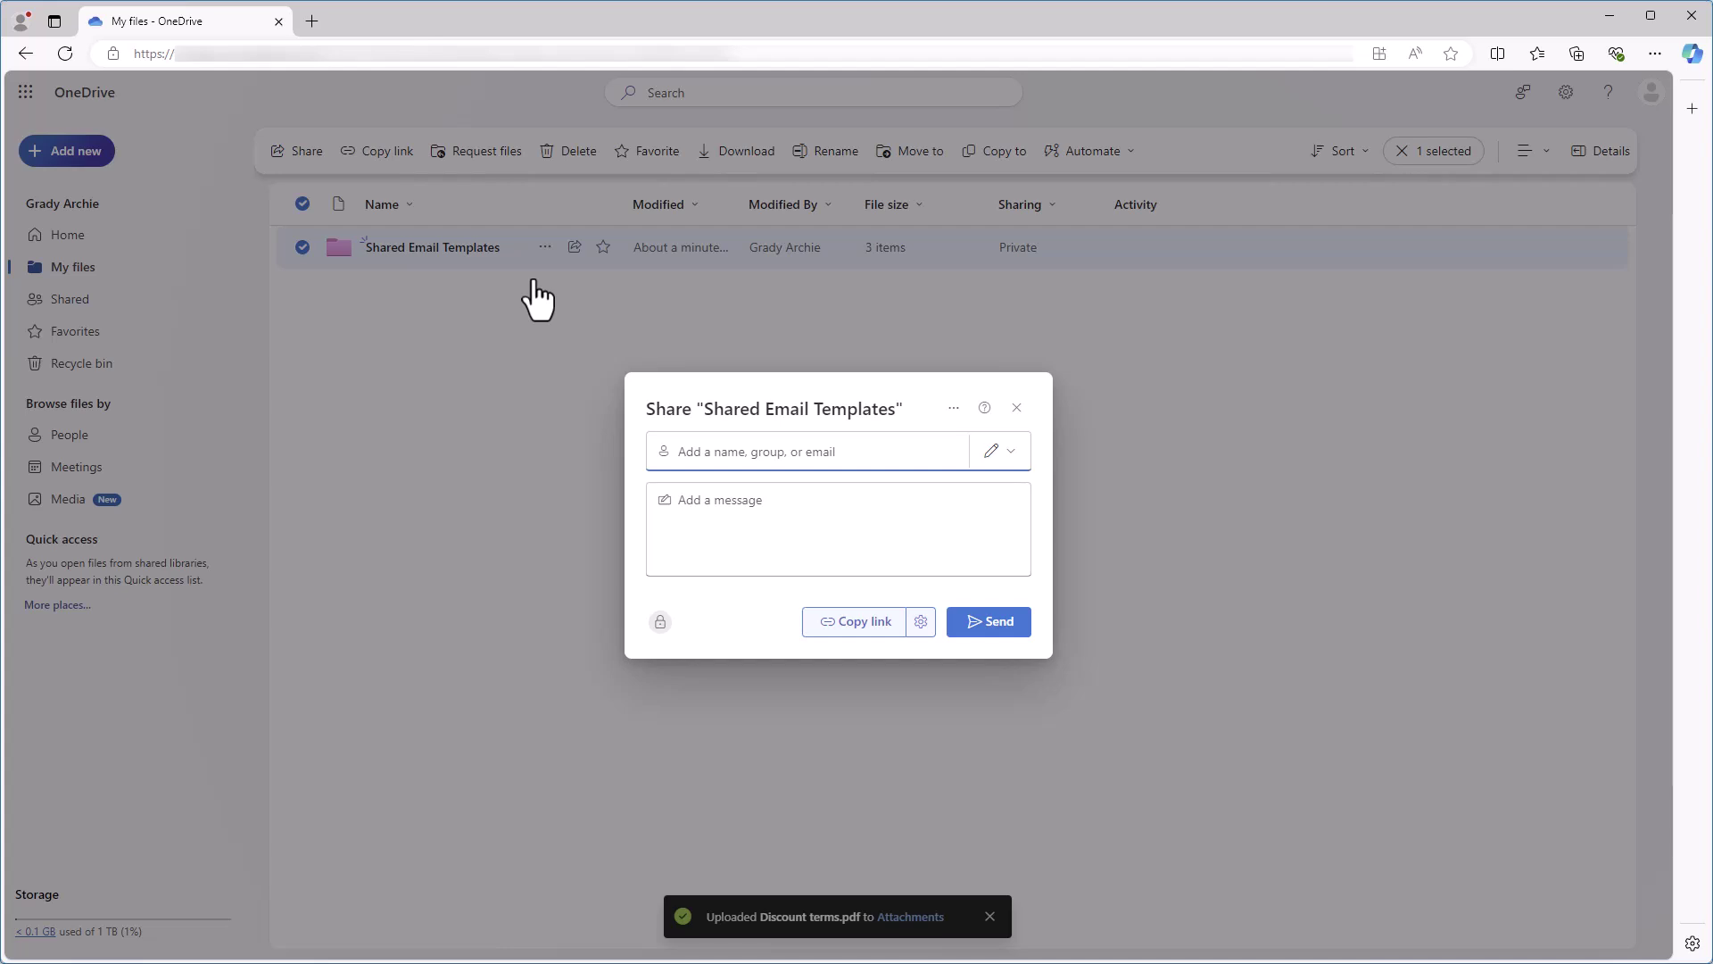
pyautogui.write('alex')
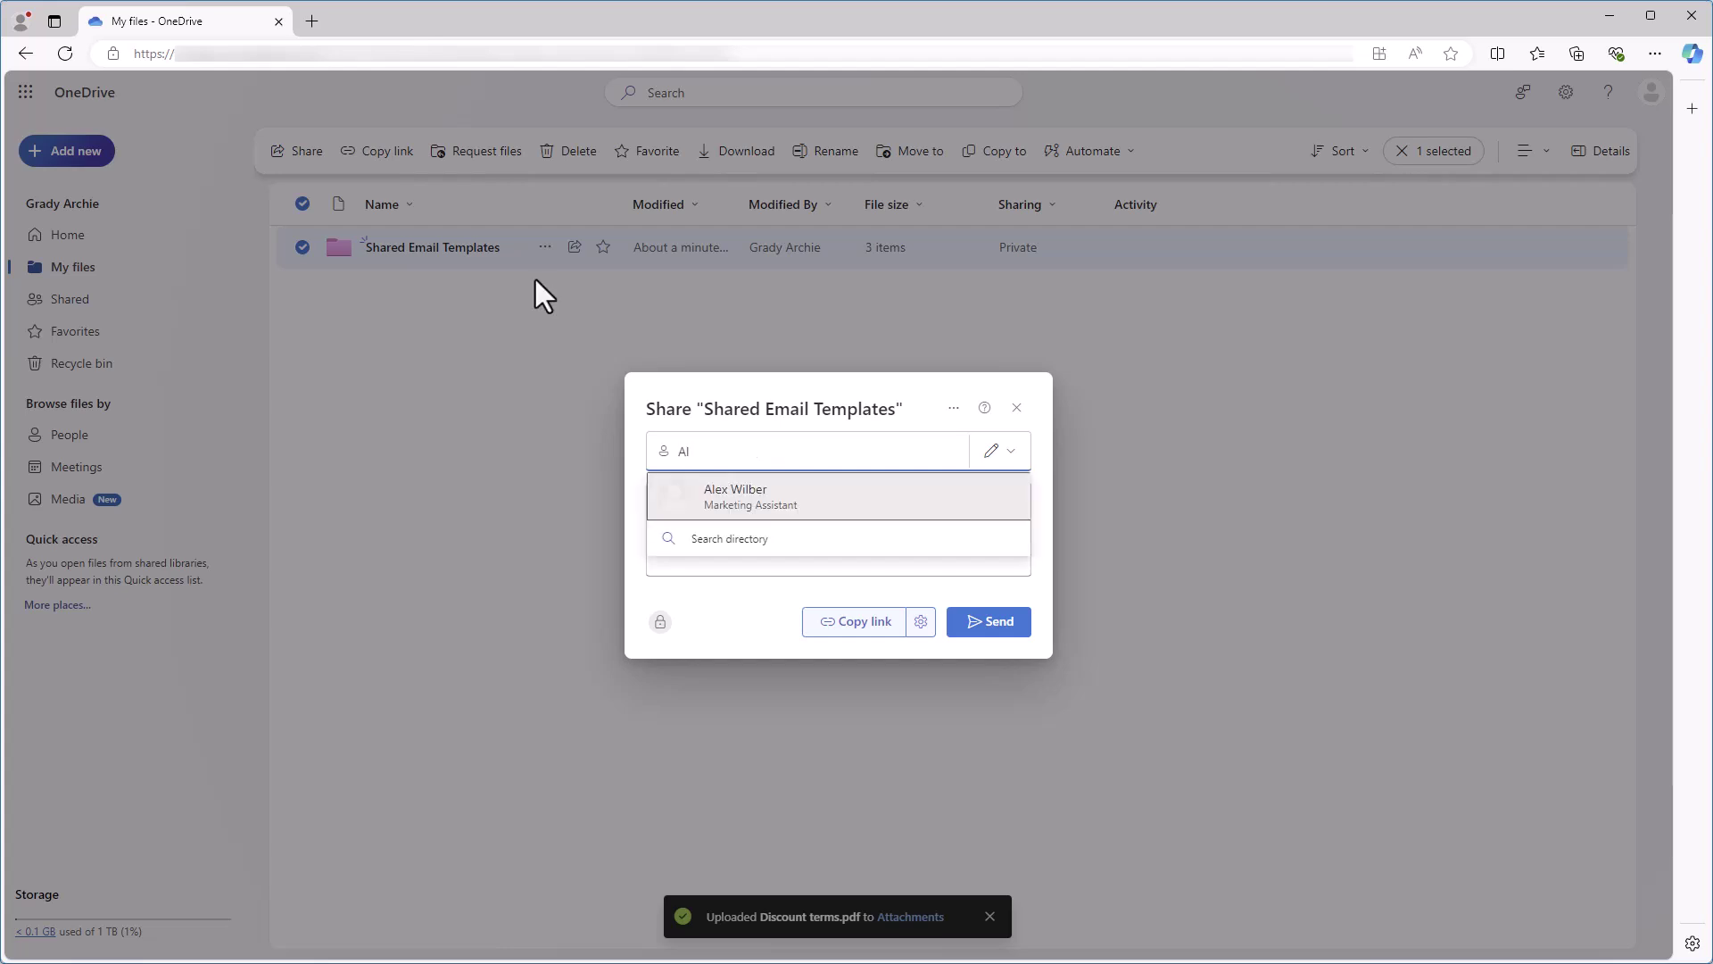
pyautogui.click(794, 504)
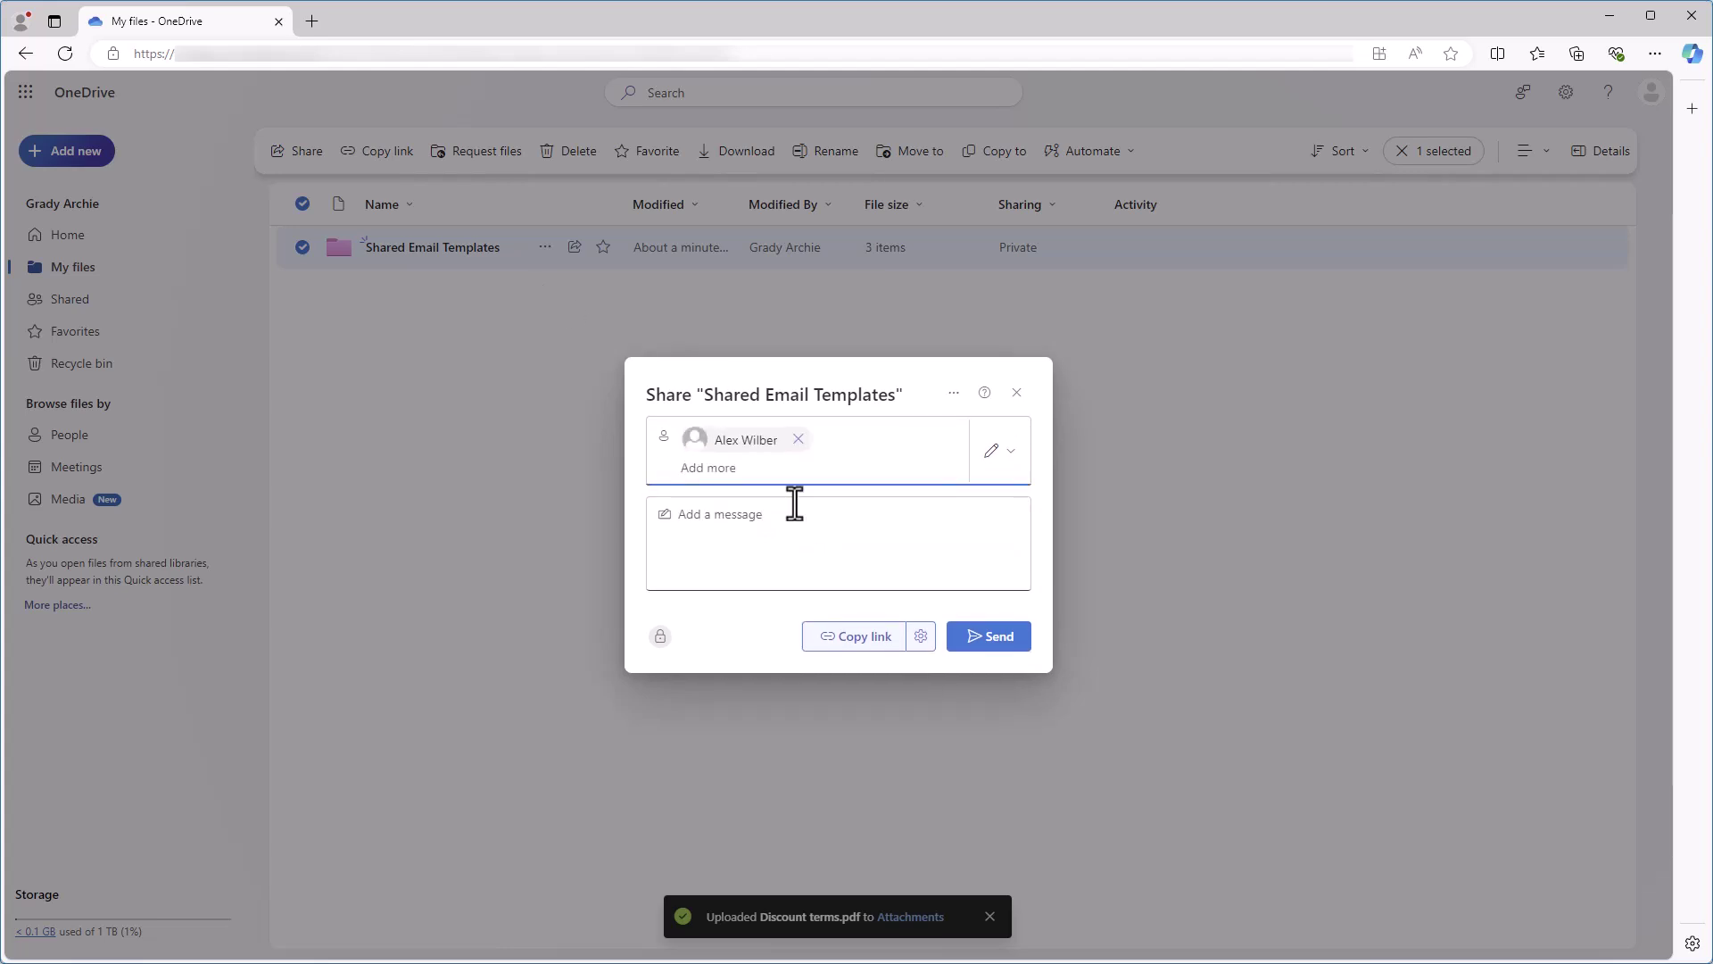
# - Set the sharing link to Can view, copy the link and send the invitation
pyautogui.click(921, 637)
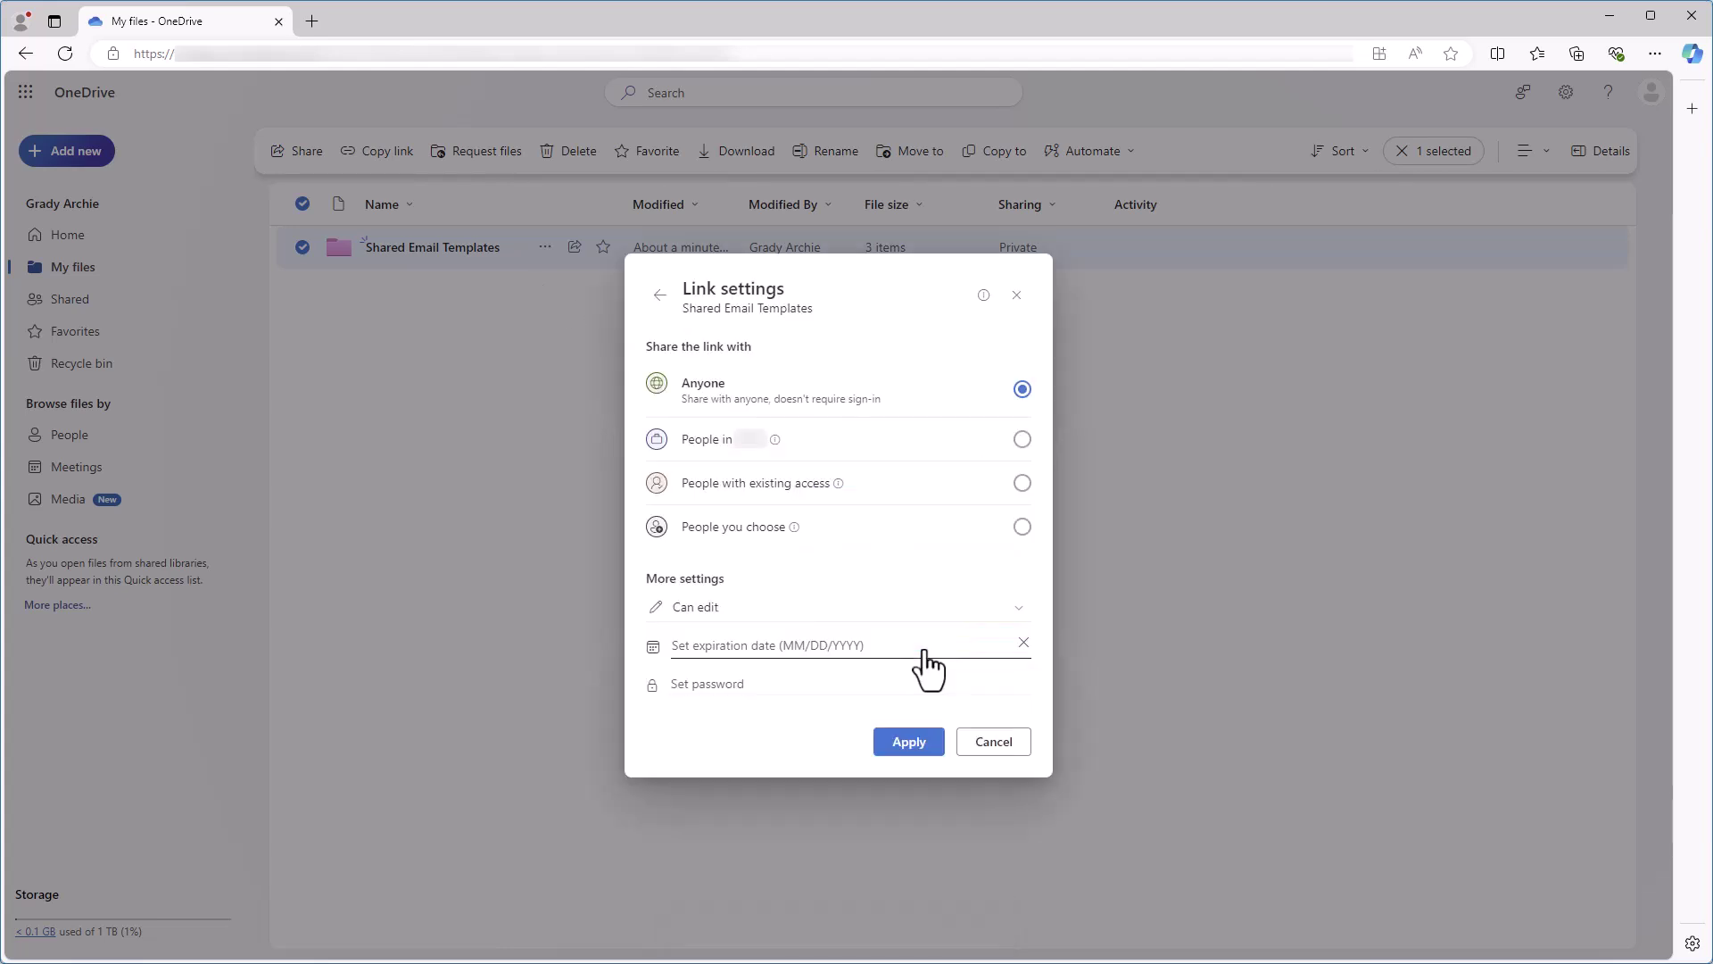
pyautogui.click(1019, 612)
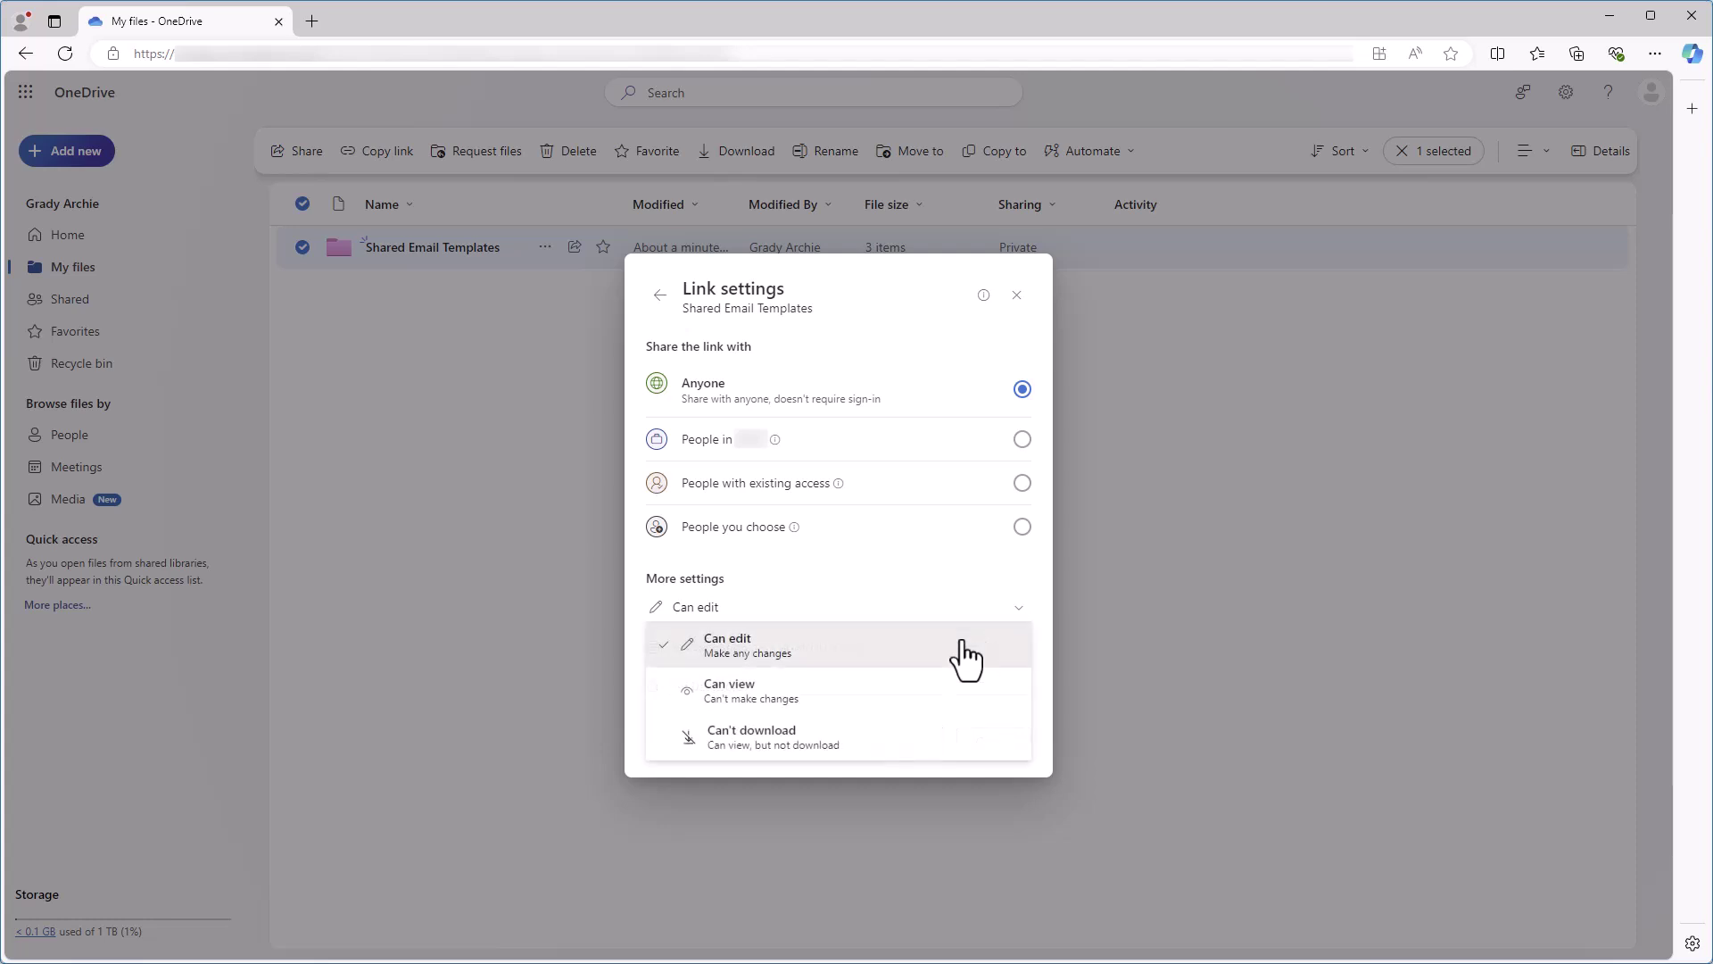
pyautogui.click(930, 695)
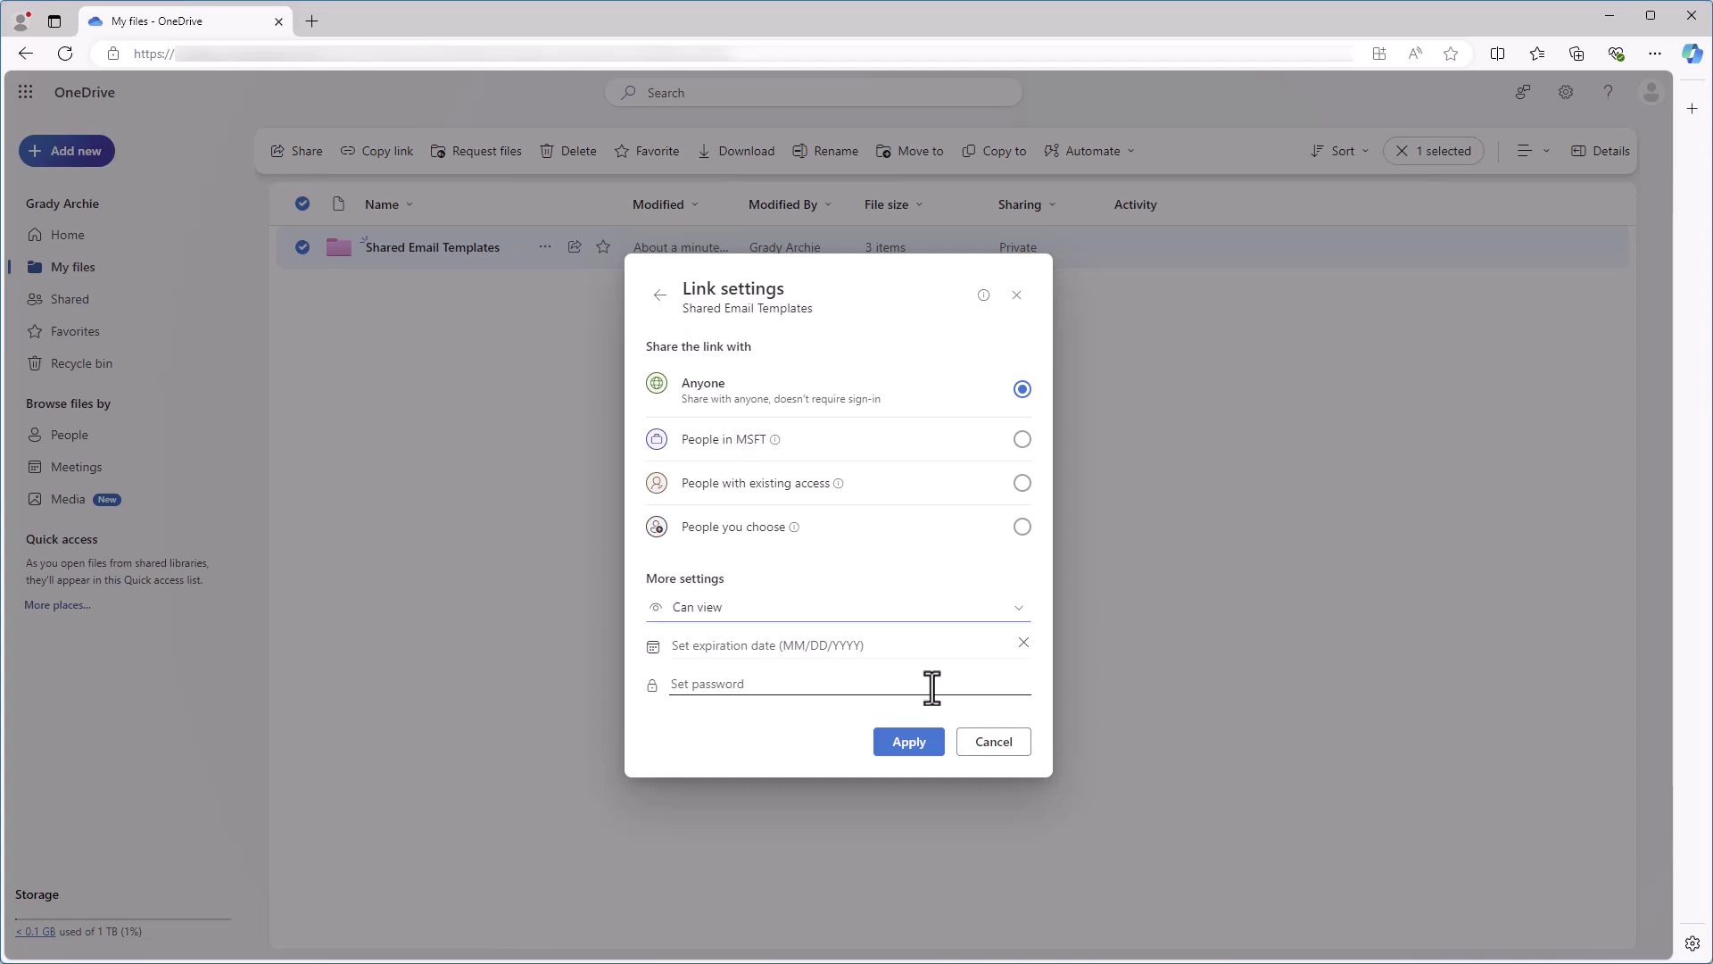
pyautogui.click(900, 754)
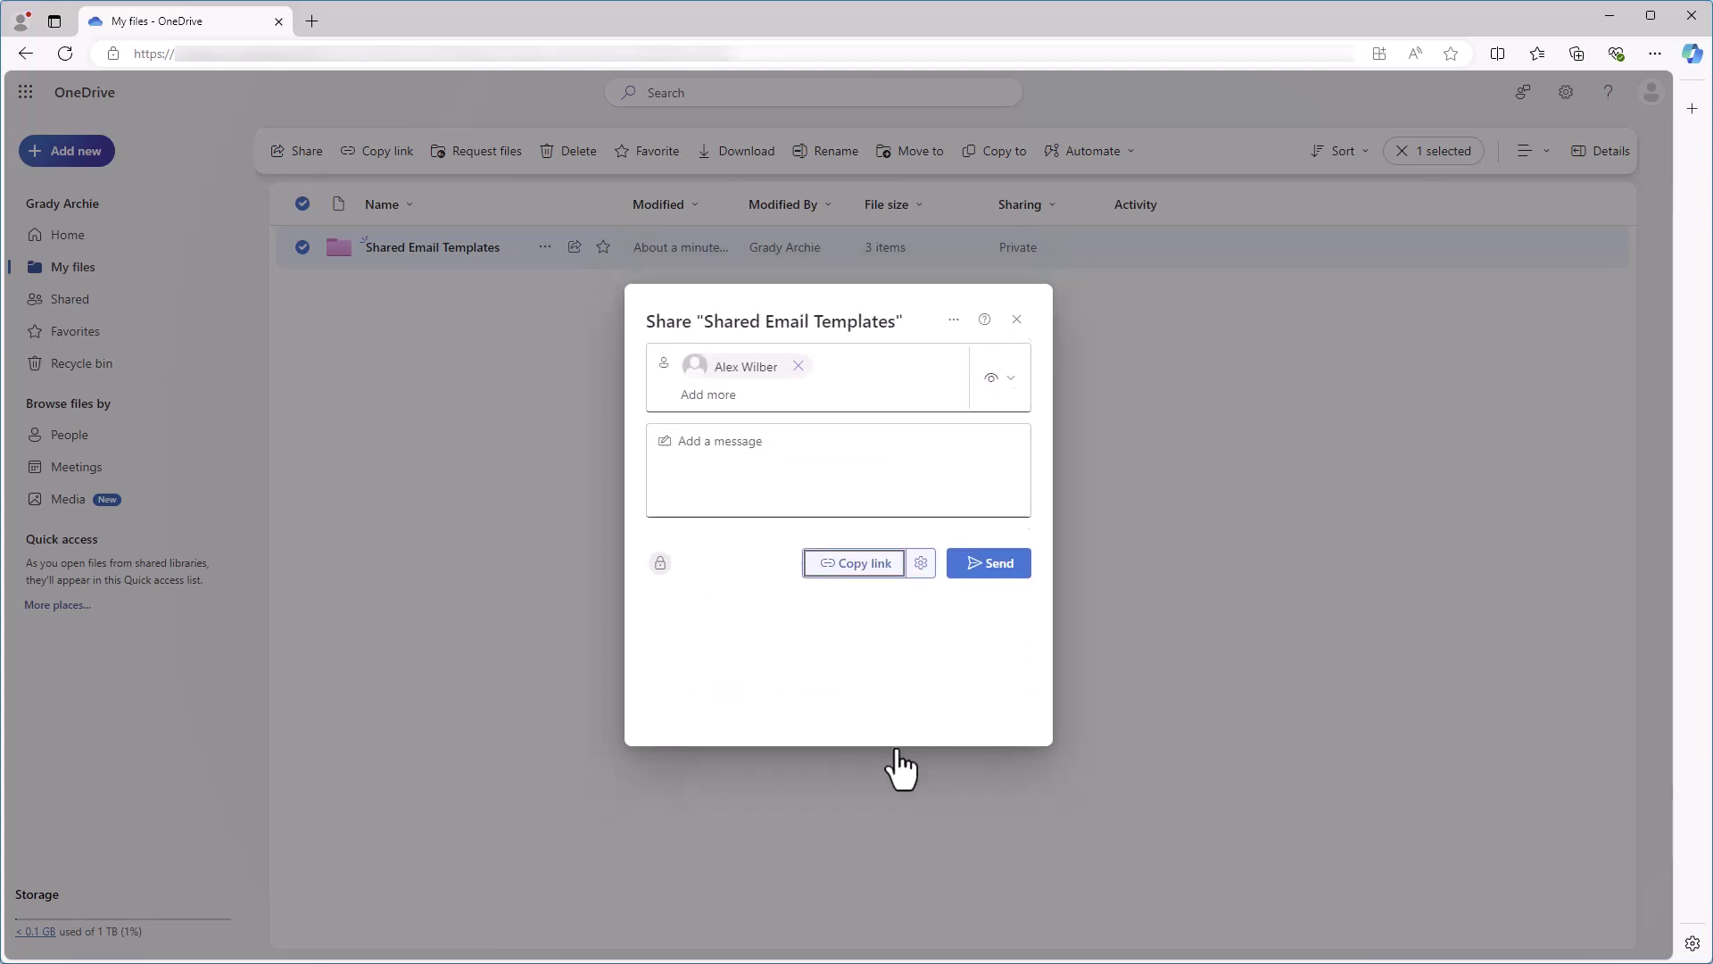
pyautogui.click(872, 637)
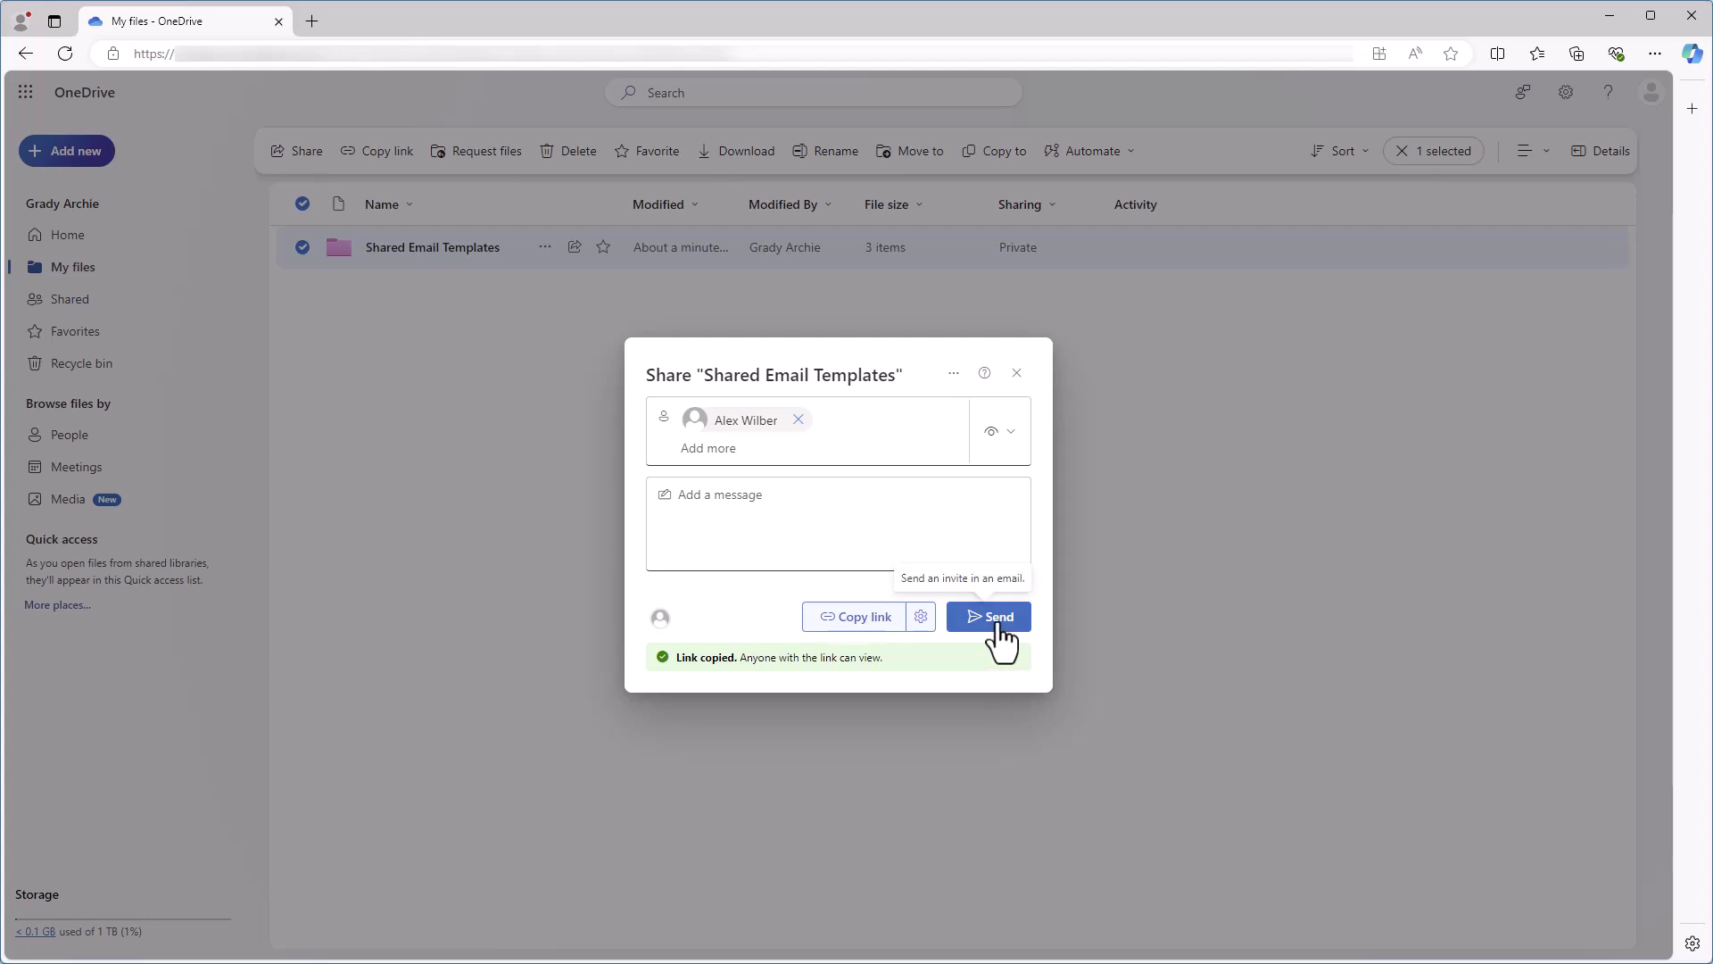
pyautogui.click(990, 618)
# - Rename the shared folder to 'SET Marketing'
pyautogui.press('F2')
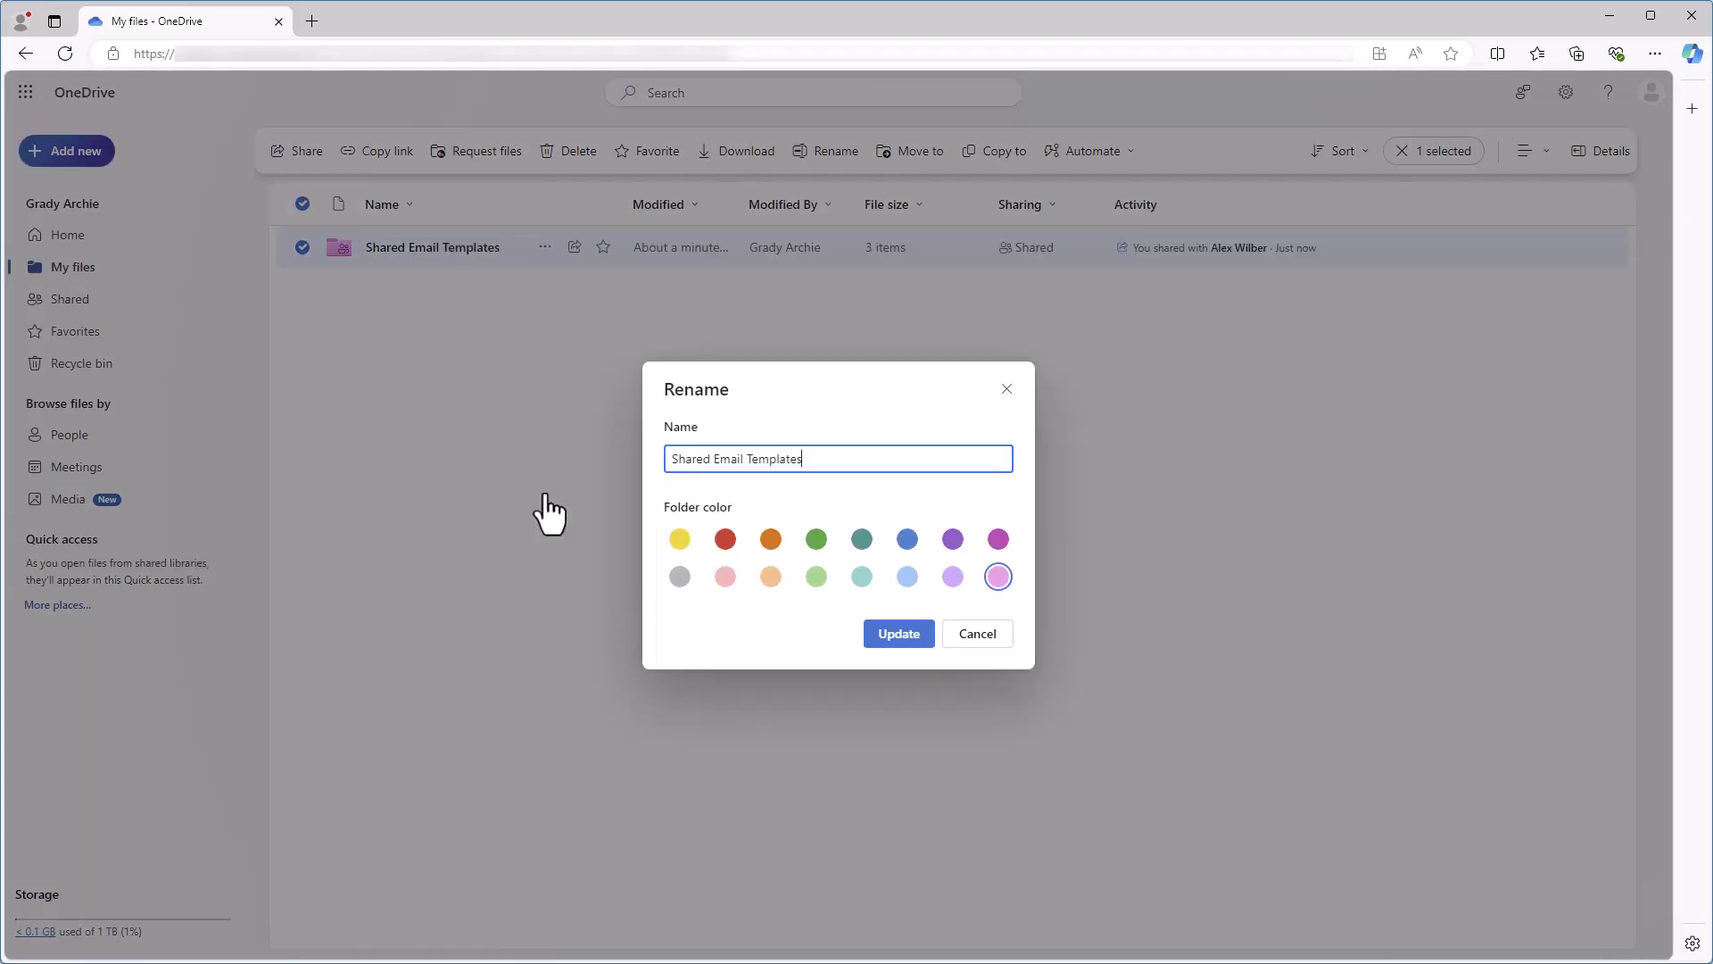
pyautogui.press('BackSpace')
pyautogui.press('BackSpace')
pyautogui.press('BackSpace')
pyautogui.press('BackSpace')
pyautogui.press('BackSpace')
pyautogui.press('BackSpace')
pyautogui.press('BackSpace')
pyautogui.press('BackSpace')
pyautogui.press('BackSpace')
pyautogui.press('BackSpace')
pyautogui.press('BackSpace')
pyautogui.press('BackSpace')
pyautogui.press('BackSpace')
pyautogui.press('BackSpace')
pyautogui.press('BackSpace')
pyautogui.press('BackSpace')
pyautogui.press('BackSpace')
pyautogui.press('BackSpace')
pyautogui.press('BackSpace')
pyautogui.press('BackSpace')
pyautogui.write('SET Marketing')
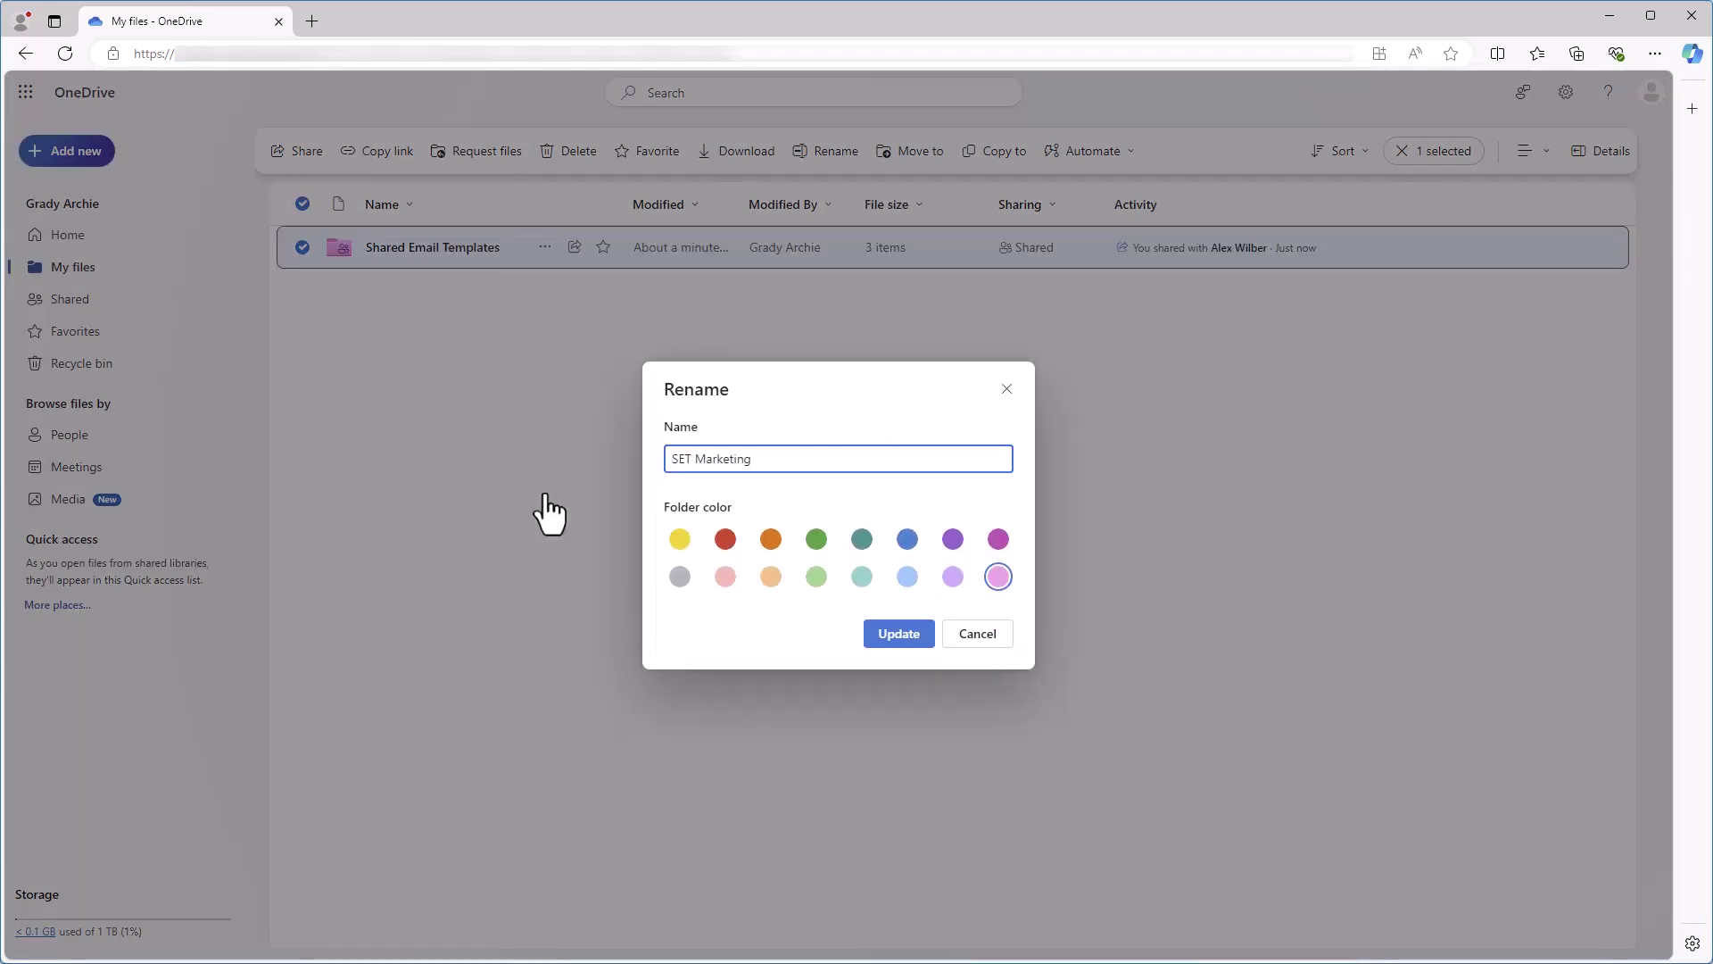
pyautogui.click(892, 635)
# - Create a new lavender folder named 'SET Sales'
pyautogui.click(105, 159)
pyautogui.click(107, 196)
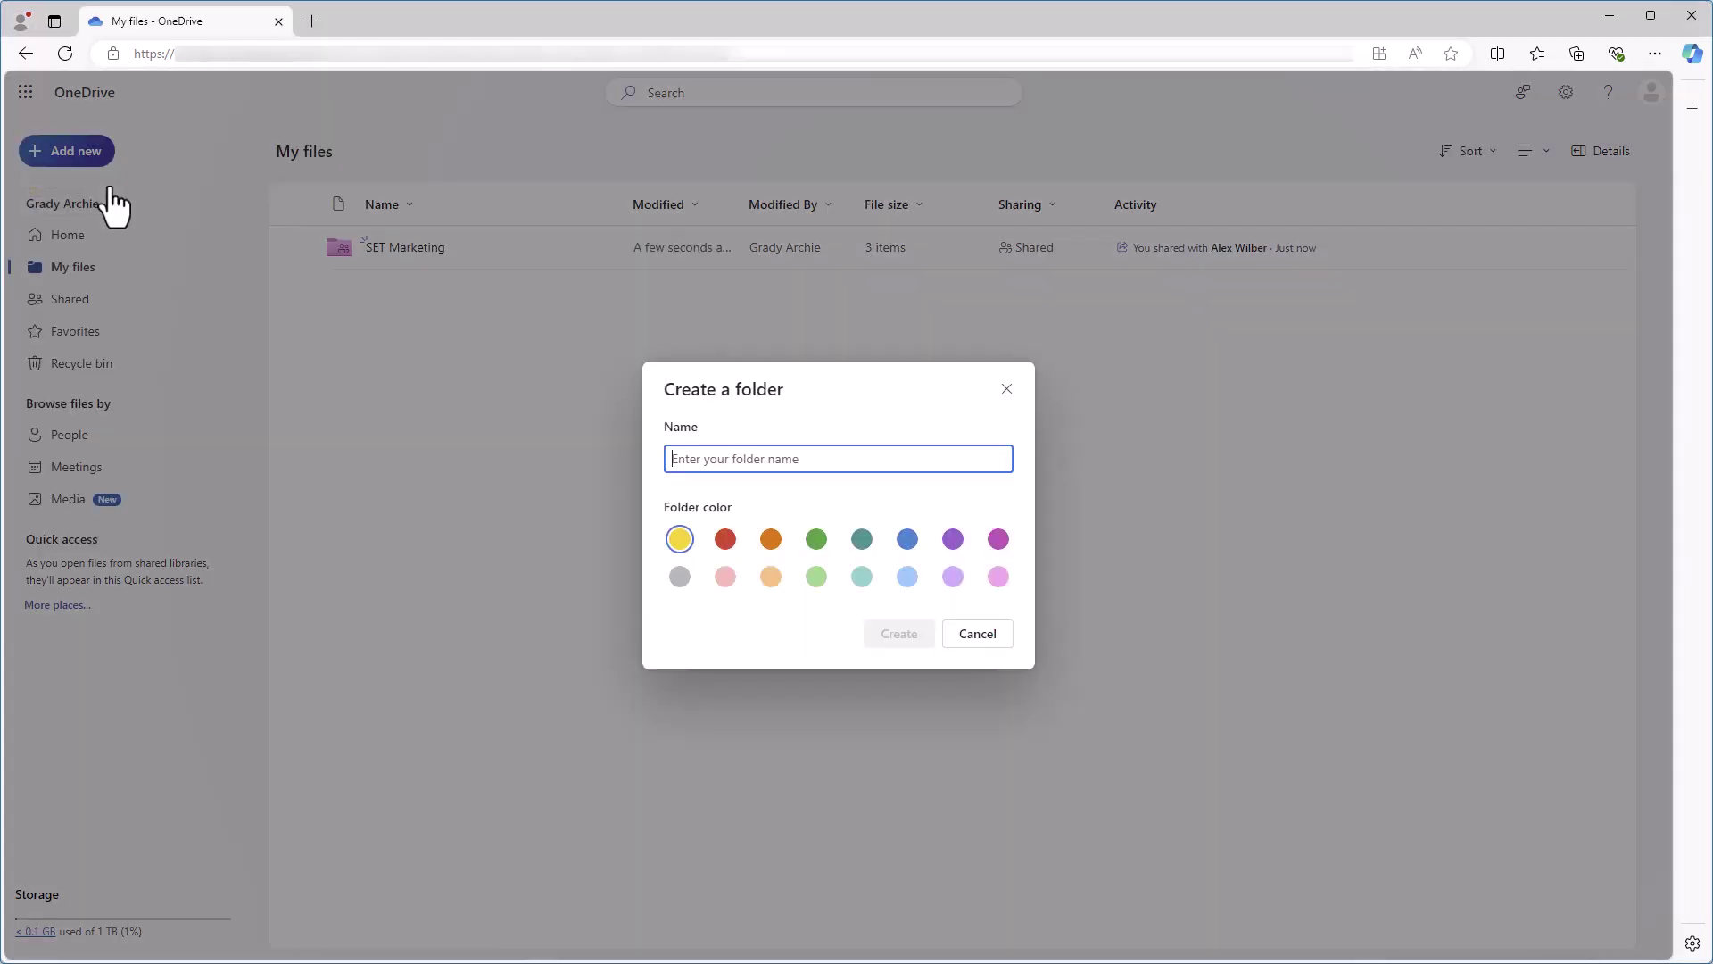
pyautogui.click(953, 576)
pyautogui.click(772, 457)
pyautogui.write('SET Sales')
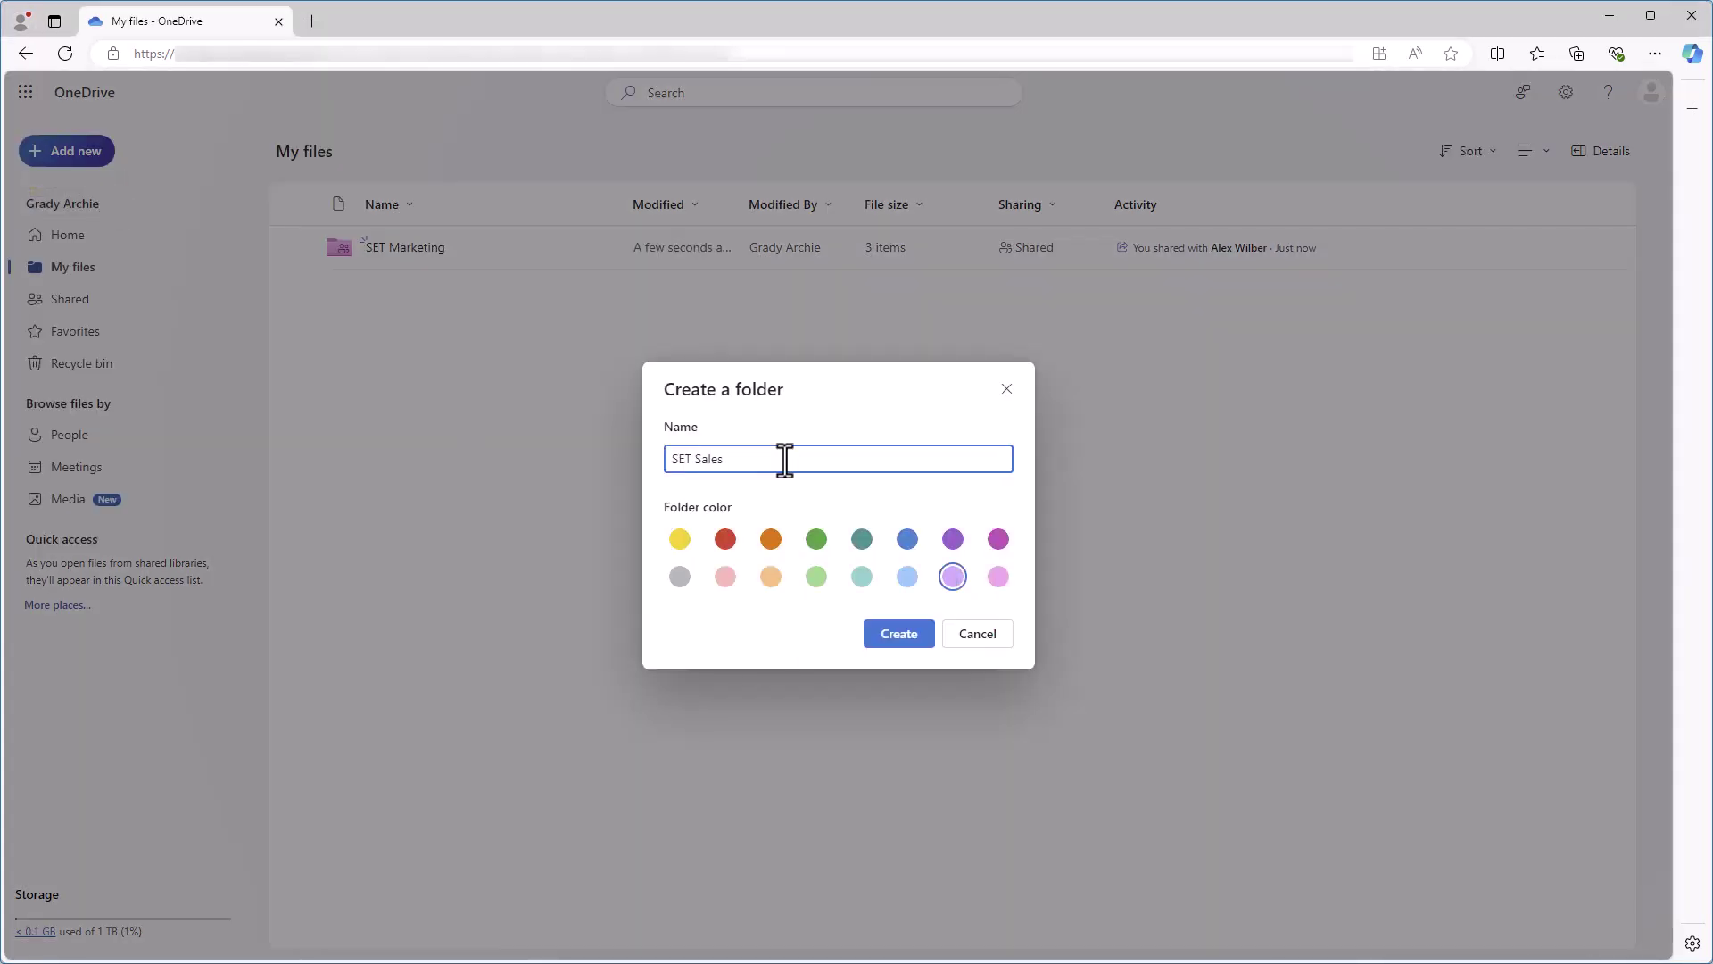
pyautogui.click(903, 635)
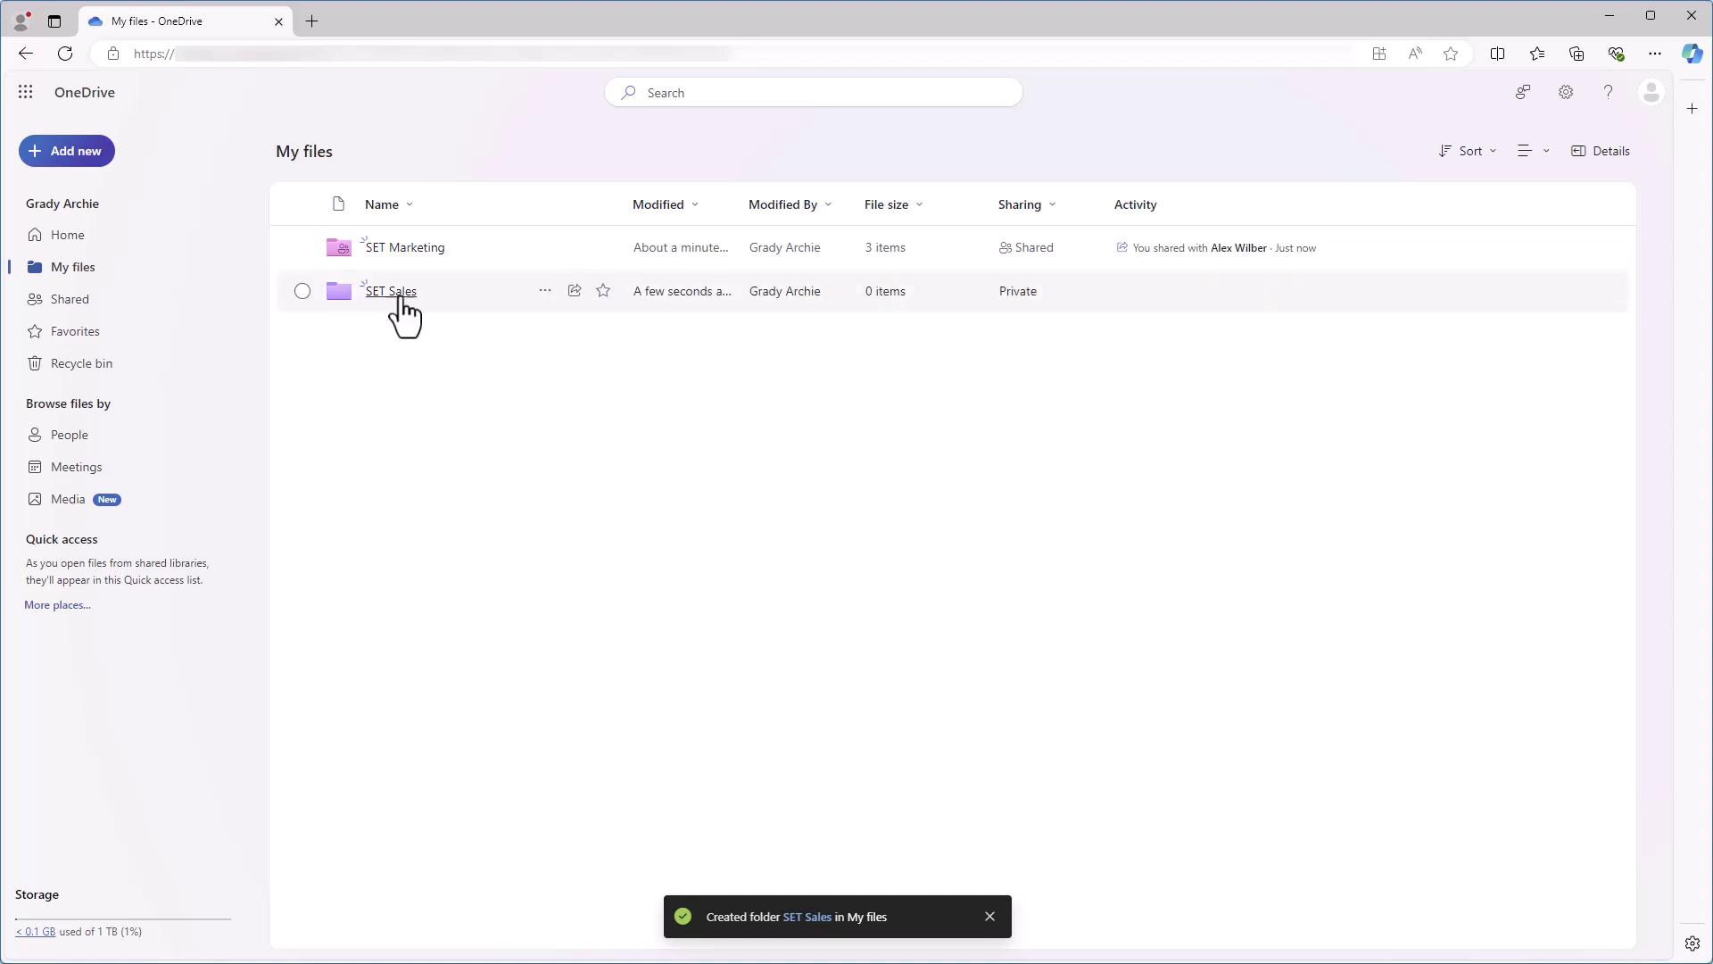
# - Share the SET Sales folder with another colleague and send the invitation
pyautogui.click(573, 290)
pyautogui.write('A')
pyautogui.click(876, 571)
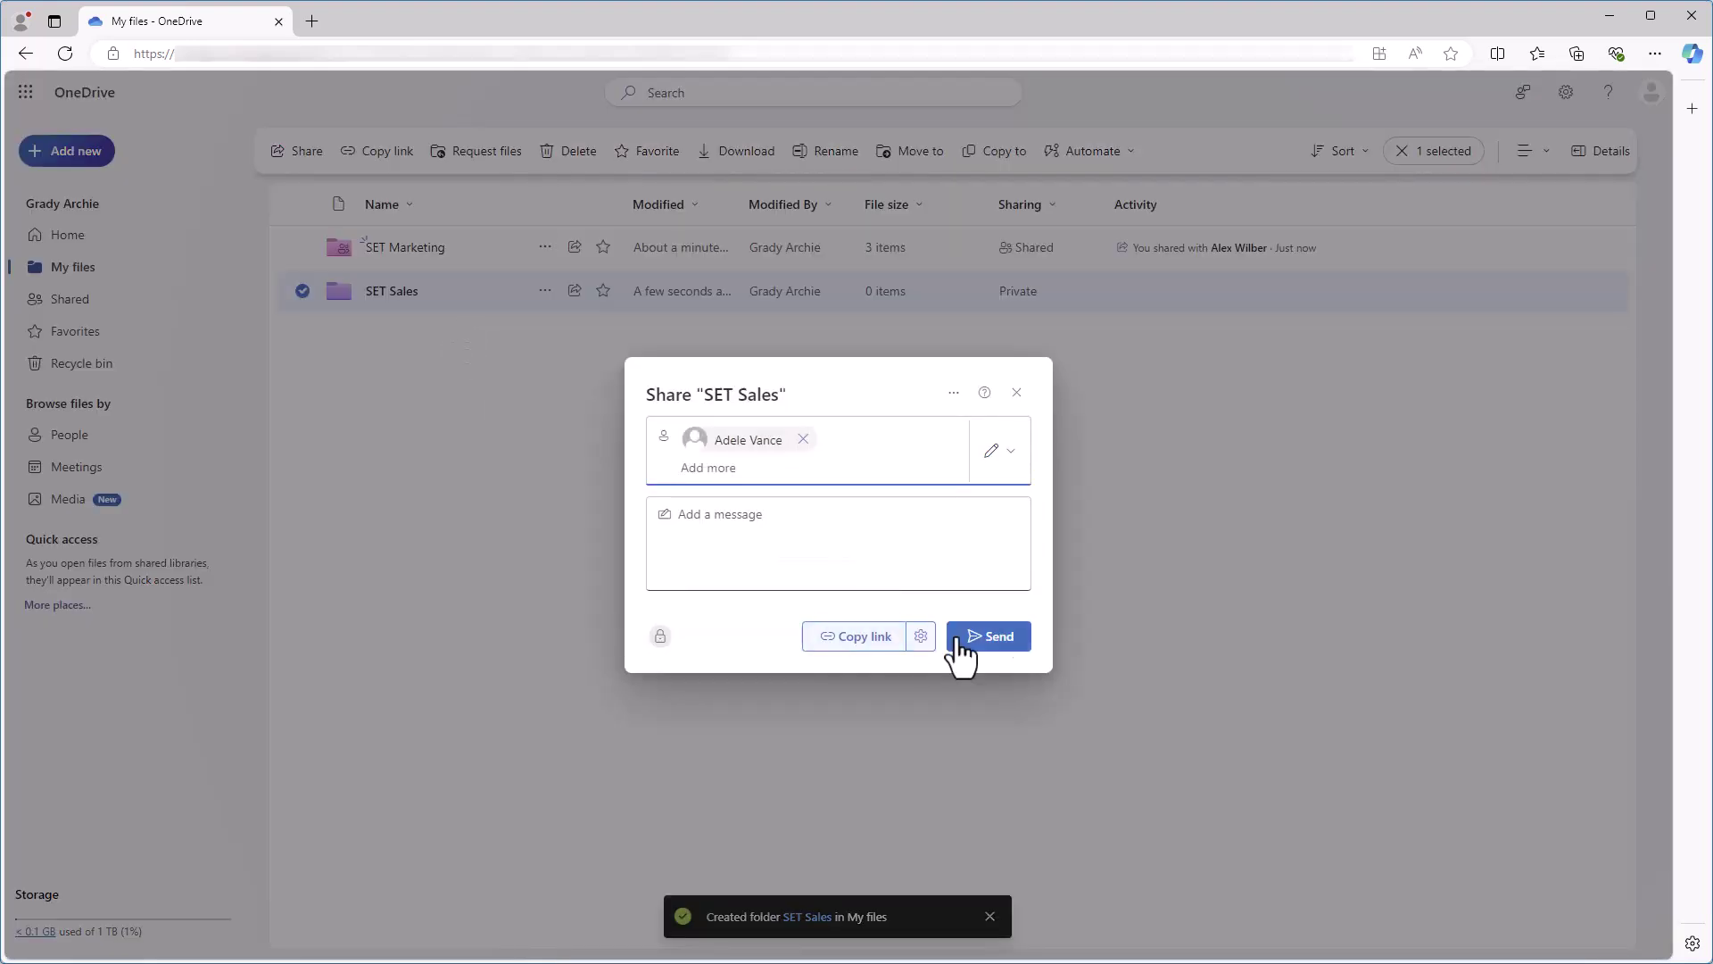
pyautogui.click(992, 637)
pyautogui.click(1017, 423)
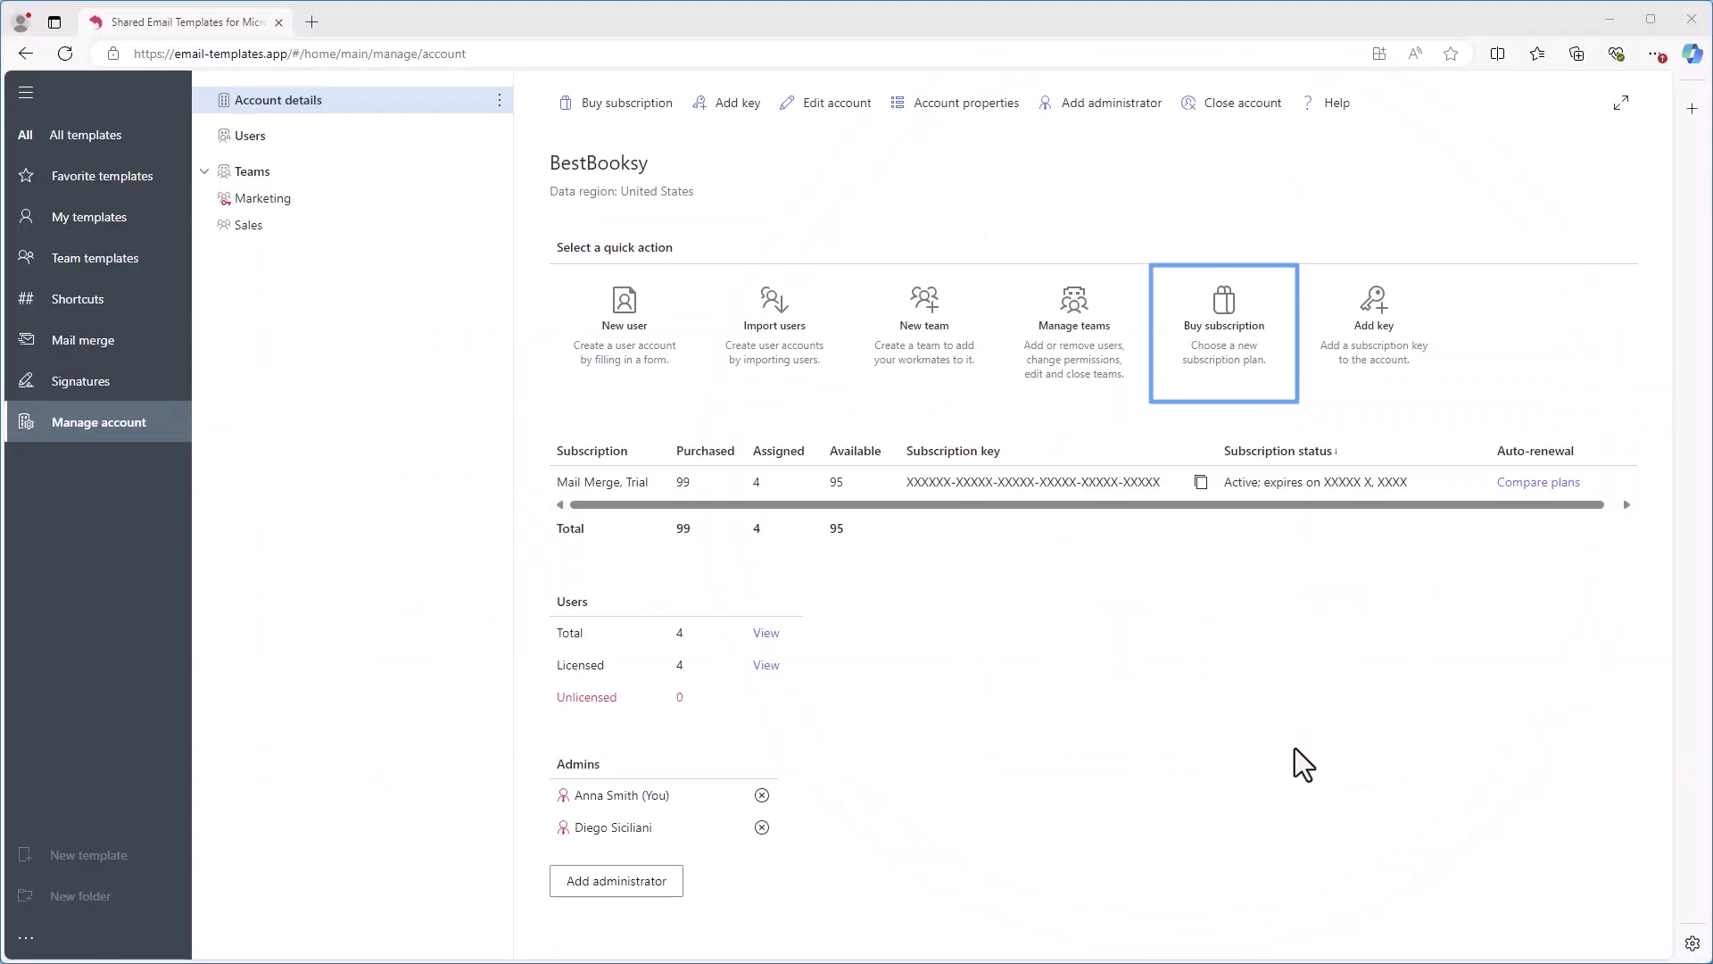
# - Open the Ablebits subscription plans, view monthly prices, then switch back to yearly billing
pyautogui.click(1217, 339)
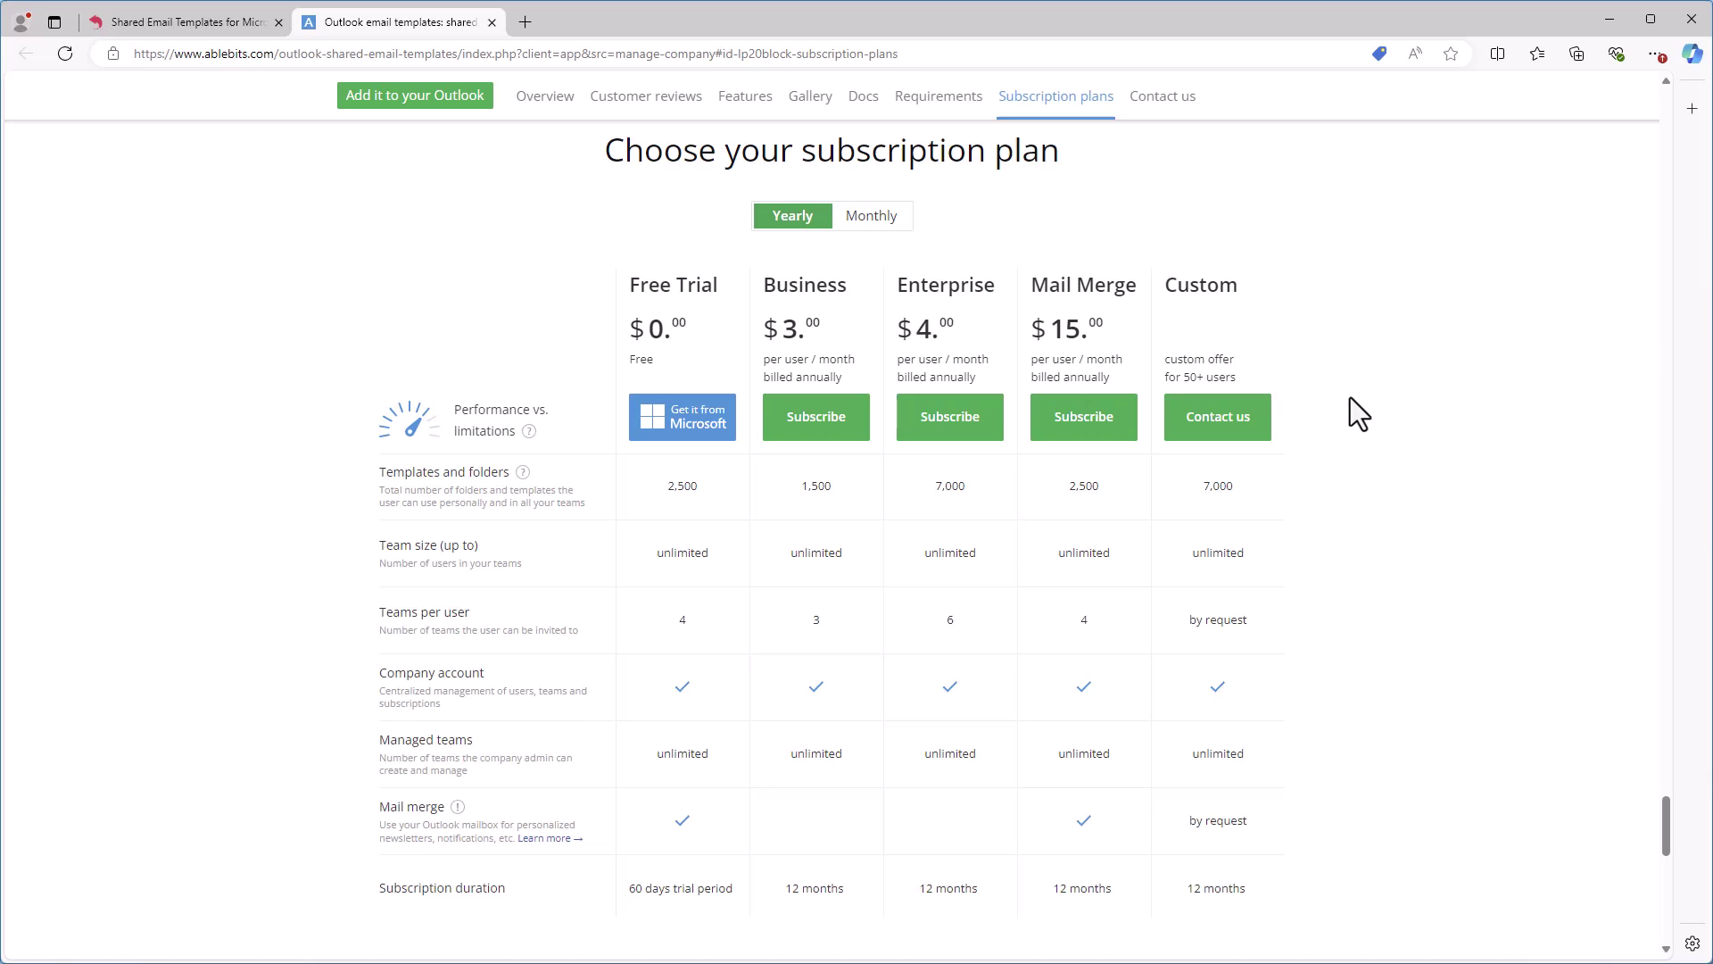
pyautogui.click(892, 218)
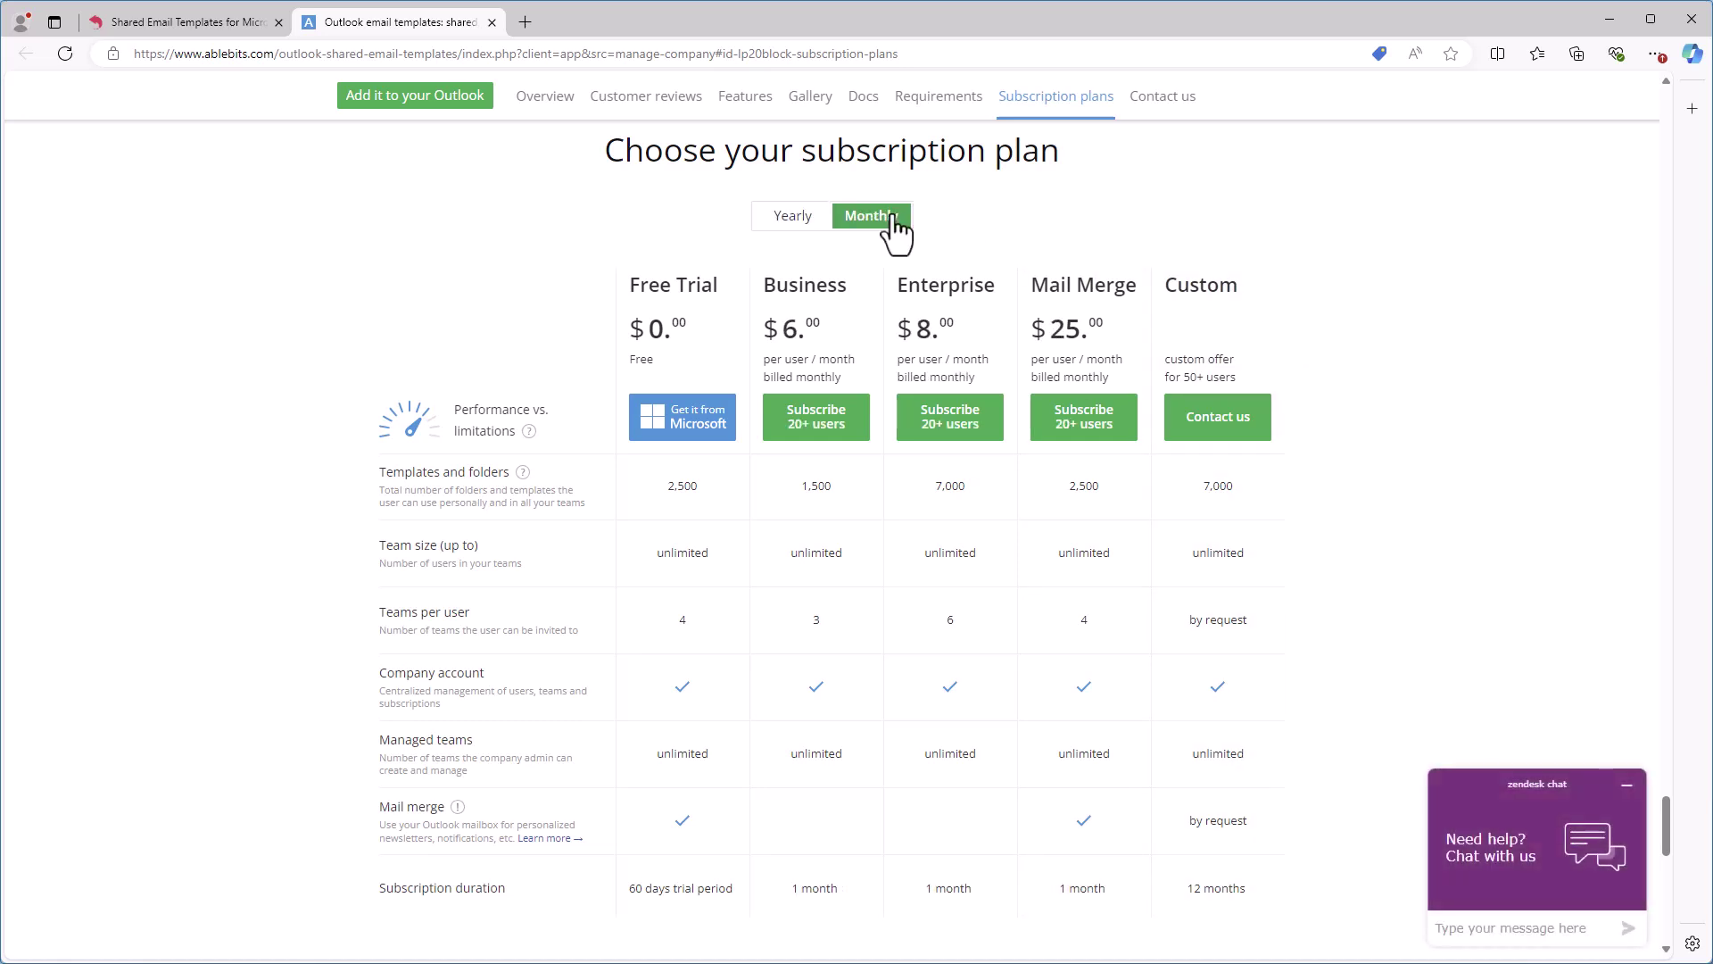
pyautogui.click(798, 217)
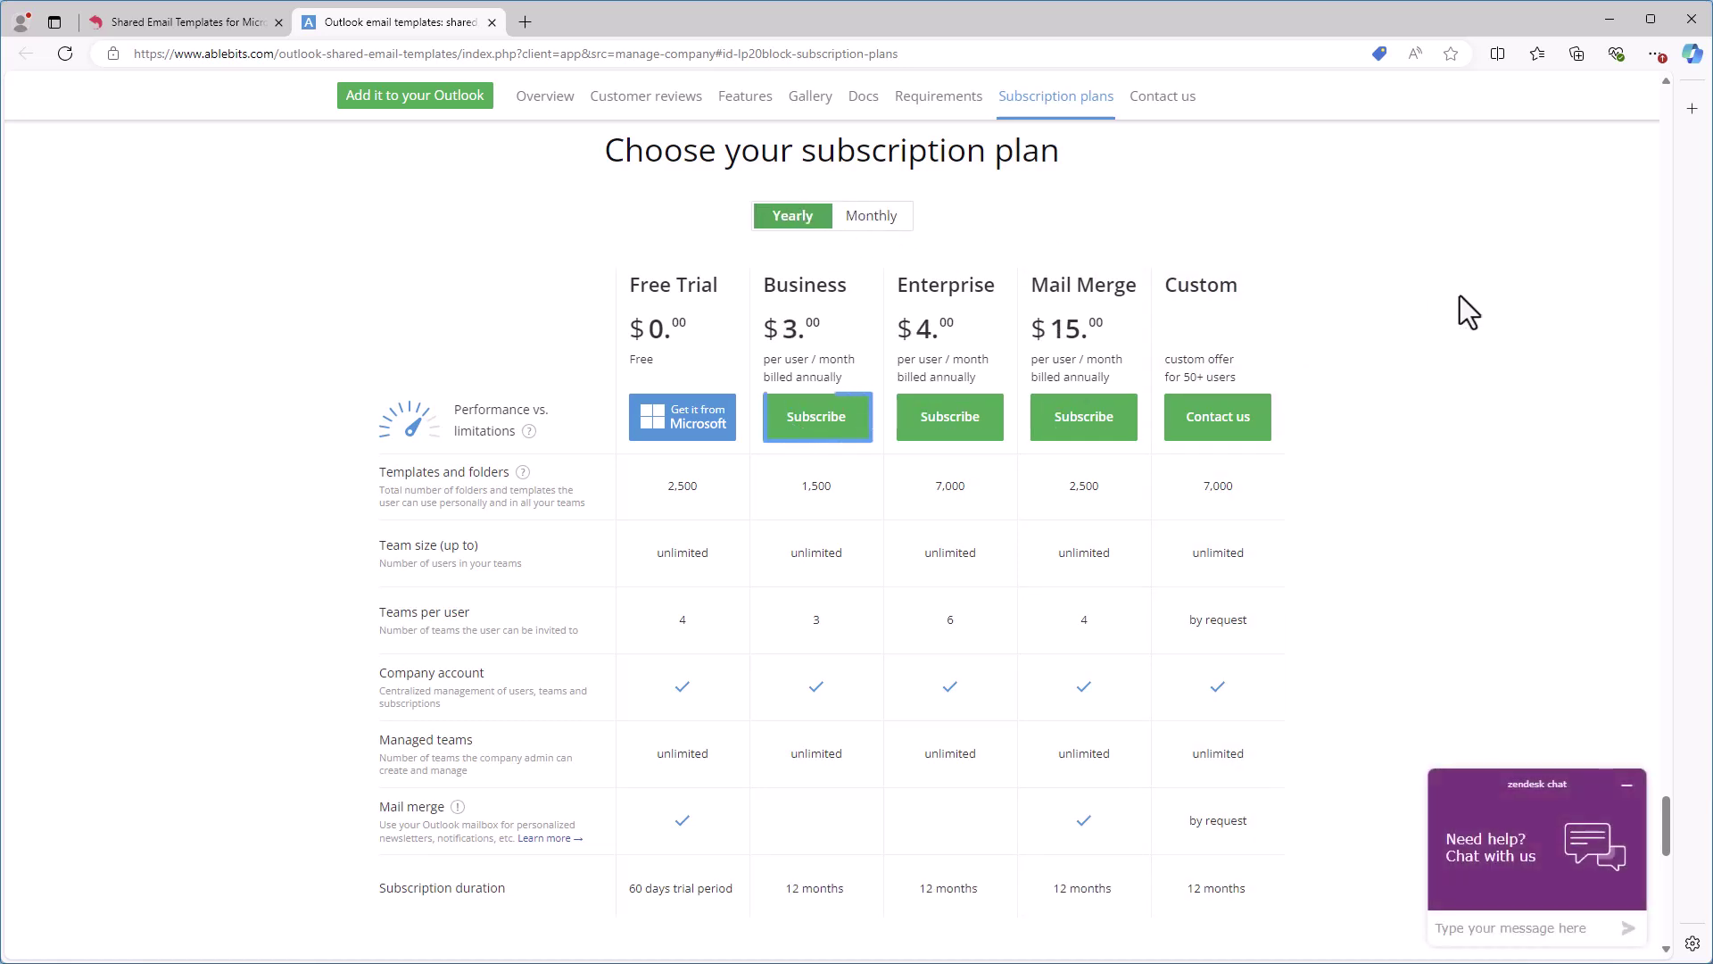